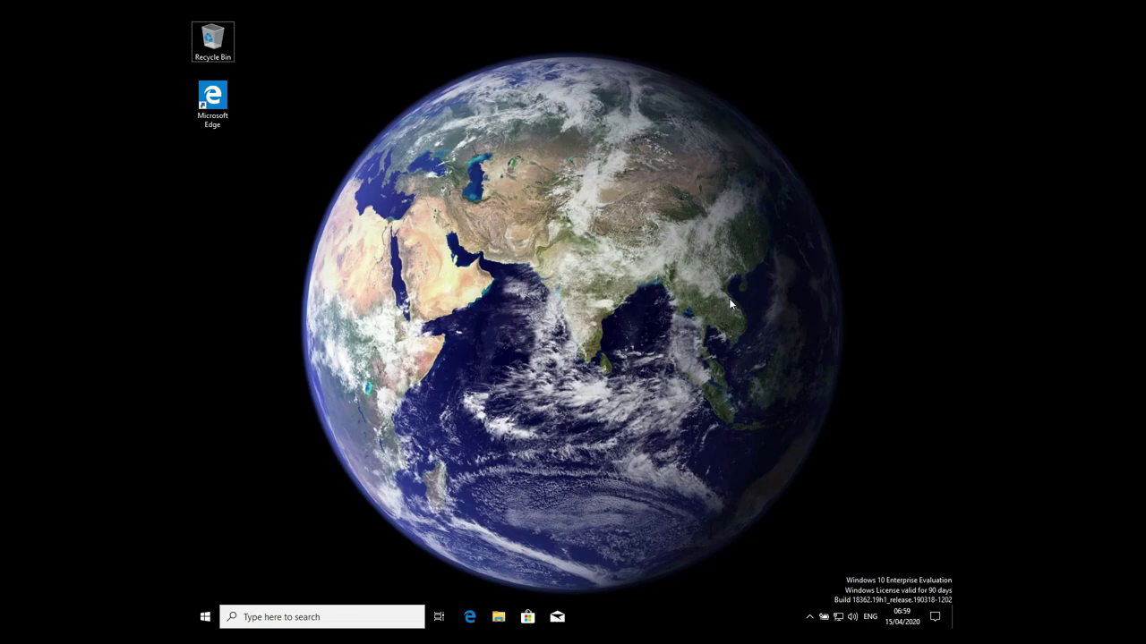
# Bring up the taskbar's 'Type here to search' panel over the empty desktop
pyautogui.moveTo(898, 638)
# Launch Microsoft Store by searching 'store' in Windows search
pyautogui.click(362, 617)
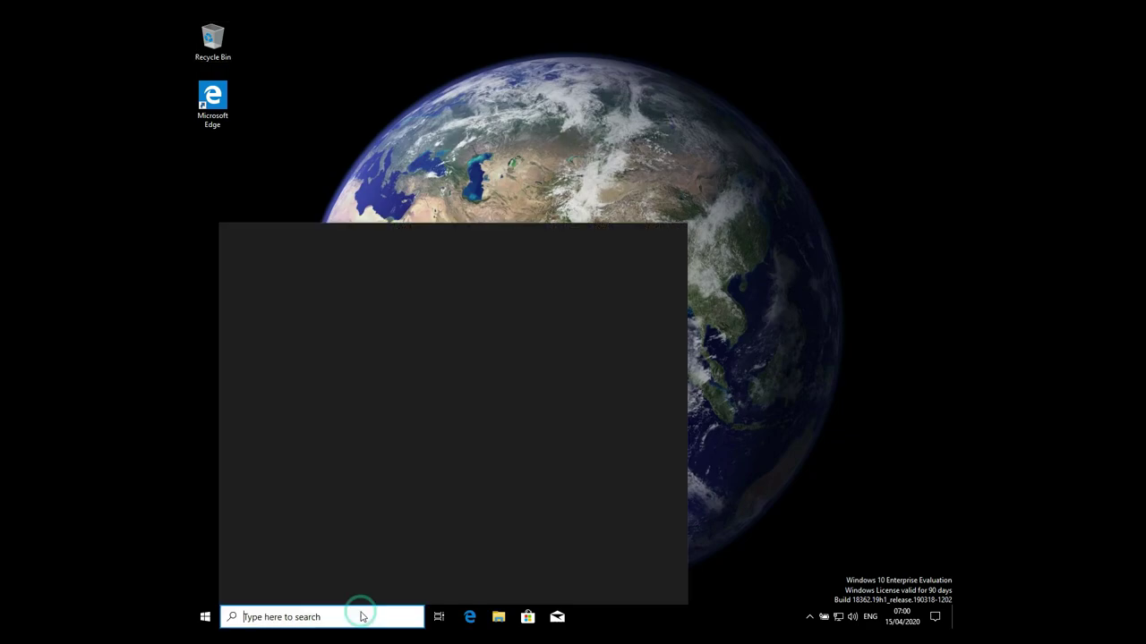
pyautogui.write('s')
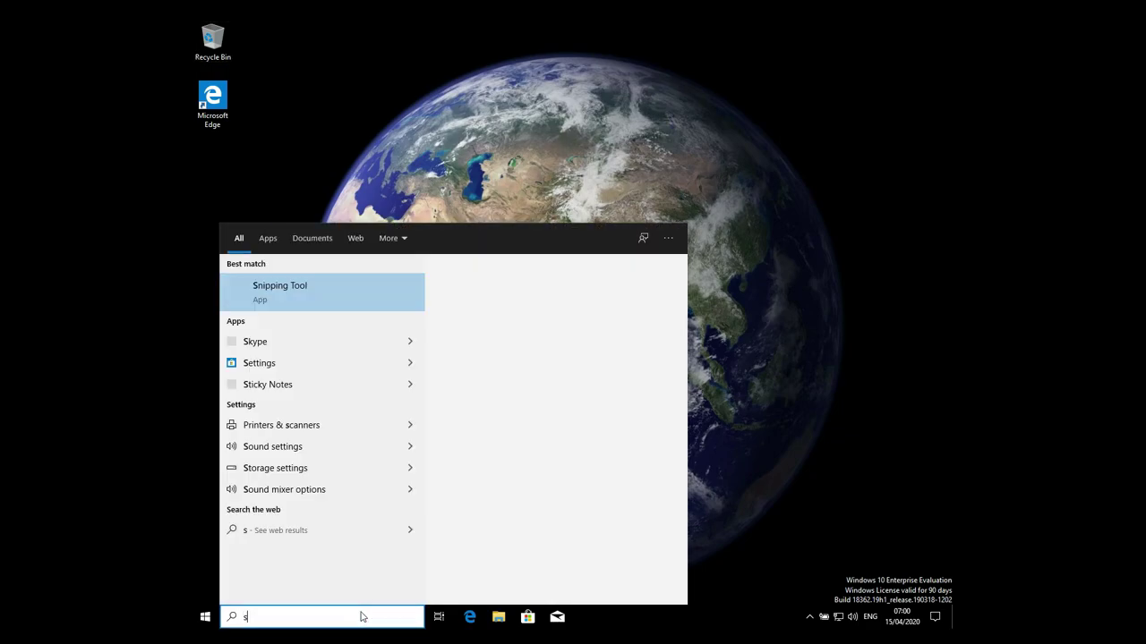
pyautogui.write('tore')
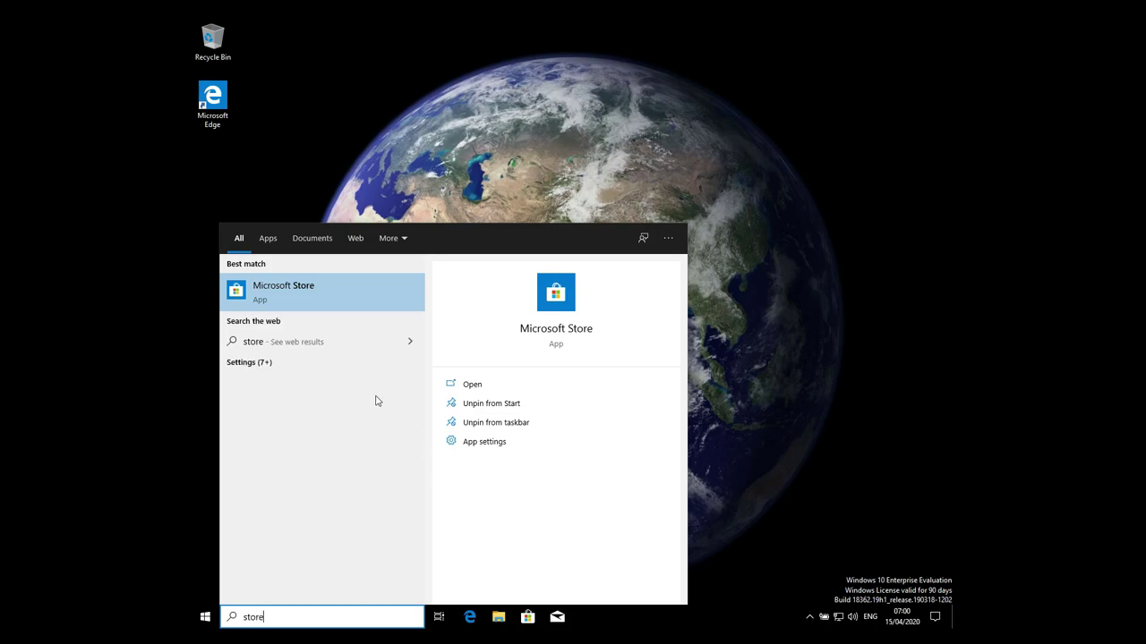
pyautogui.click(279, 288)
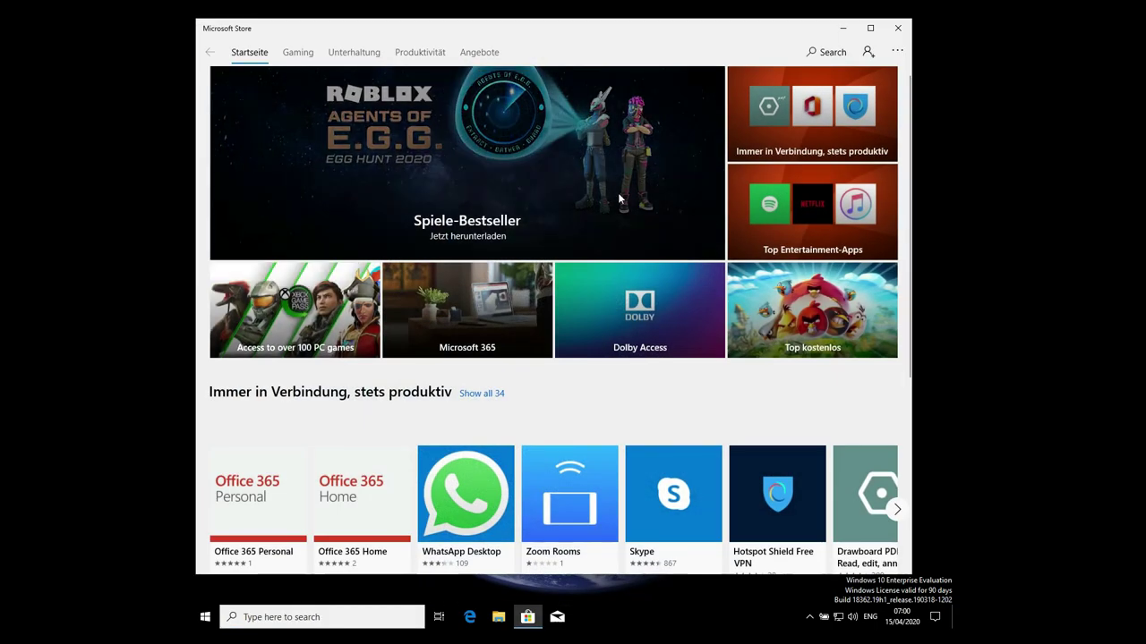
# Search the Store for 'ubuntu' and open the Ubuntu 18.04 LTS page
pyautogui.click(831, 54)
pyautogui.write('ubu')
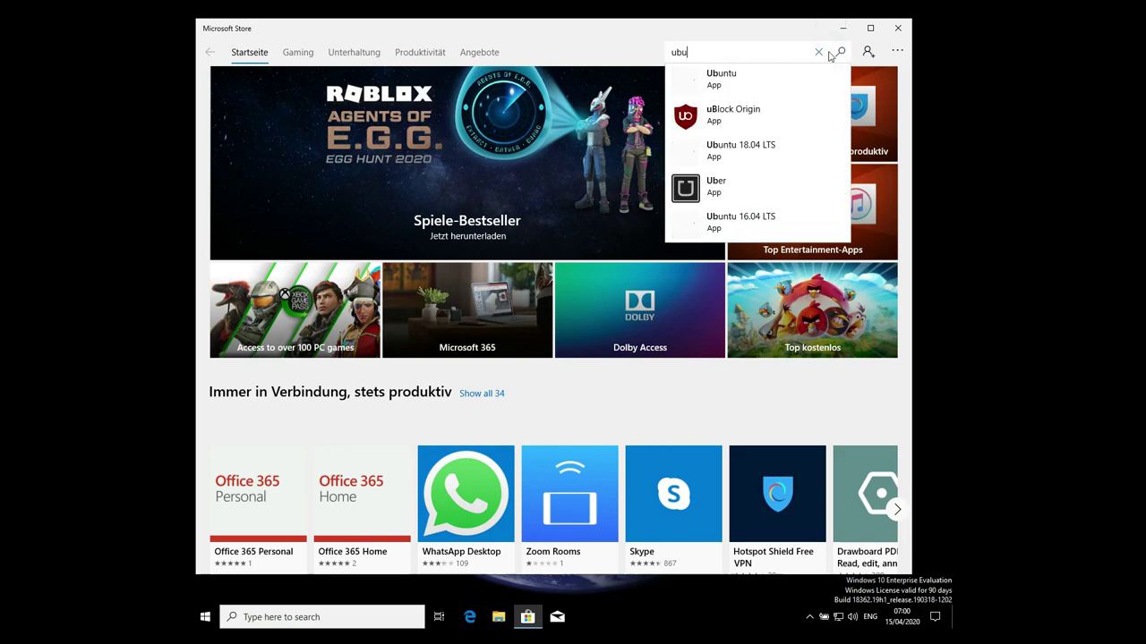
pyautogui.write('ntu')
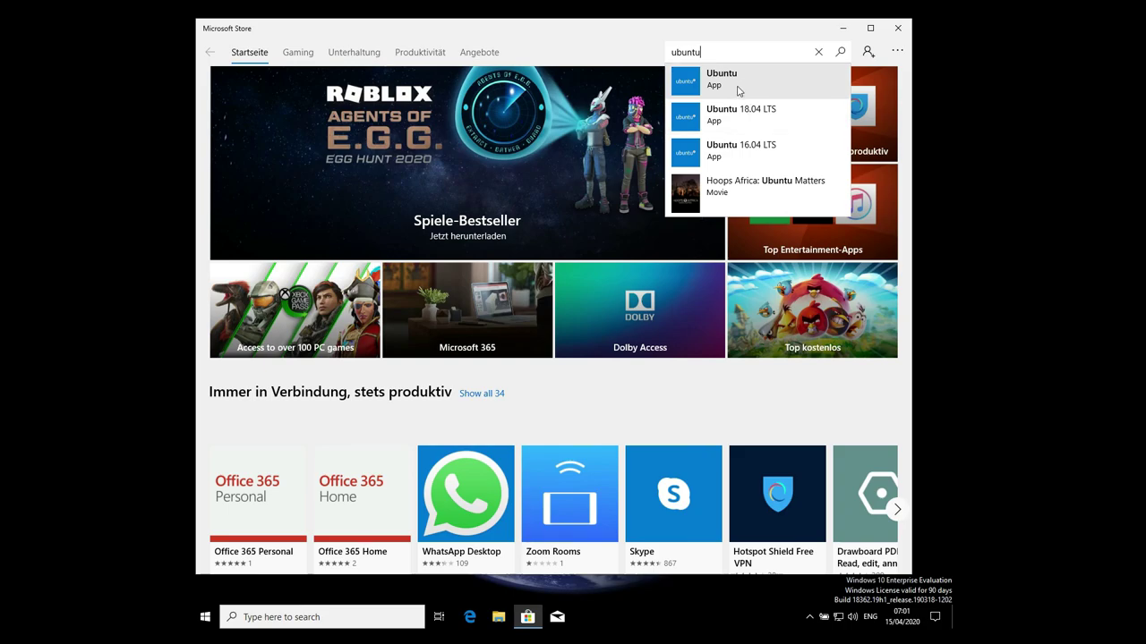
pyautogui.click(746, 127)
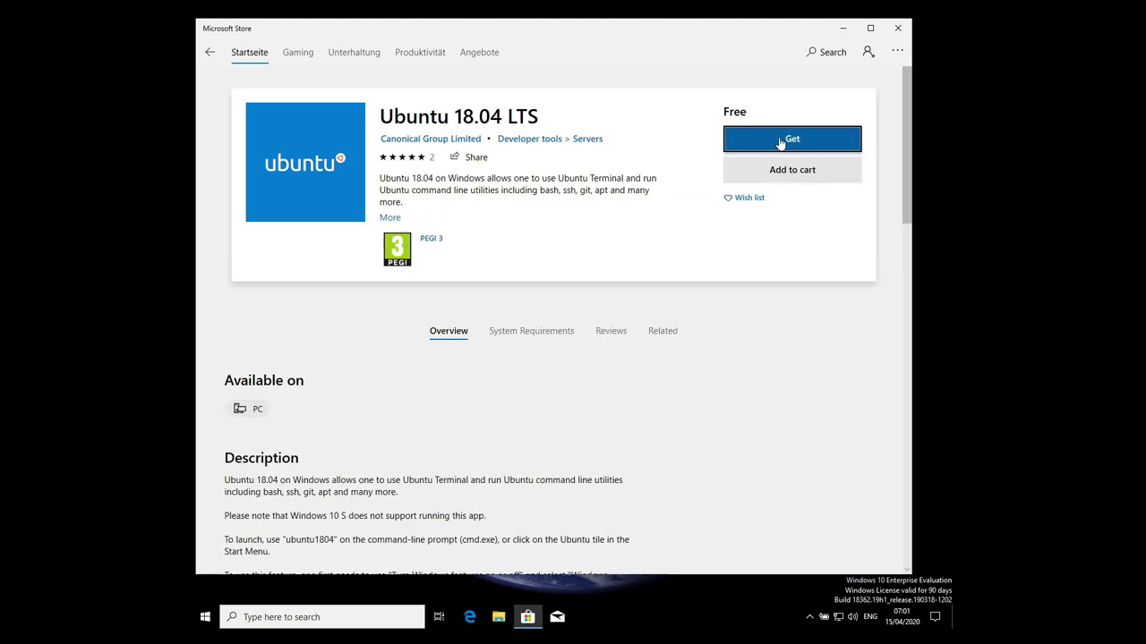
# Read the Ubuntu description saying WSL must be enabled, then bring up Windows search
pyautogui.scroll(-2, 472, 435)
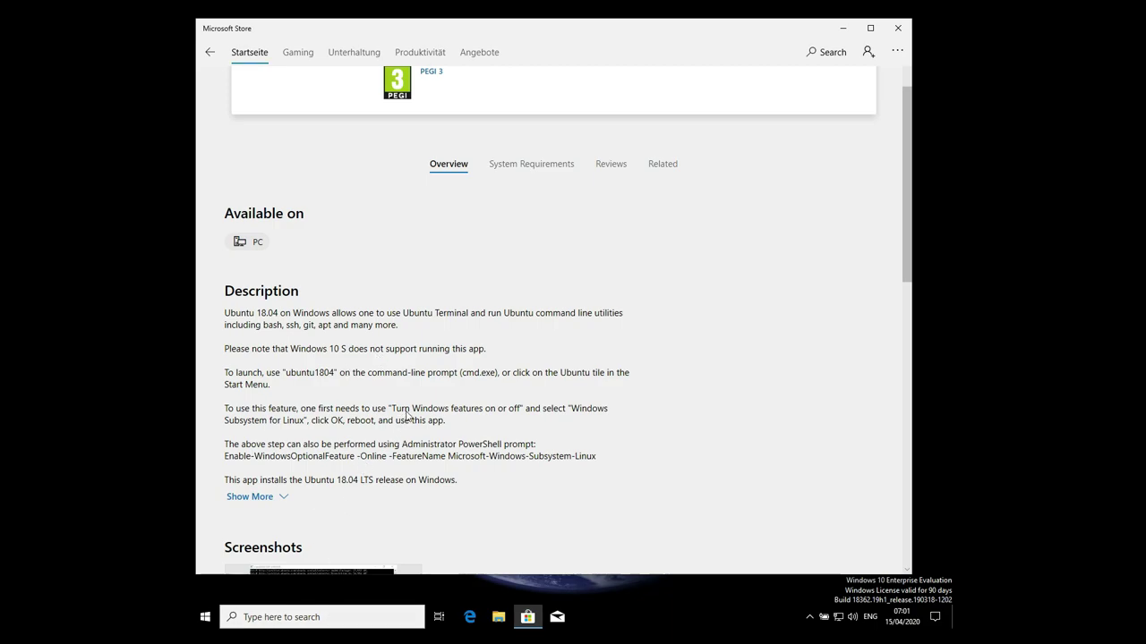
pyautogui.click(337, 616)
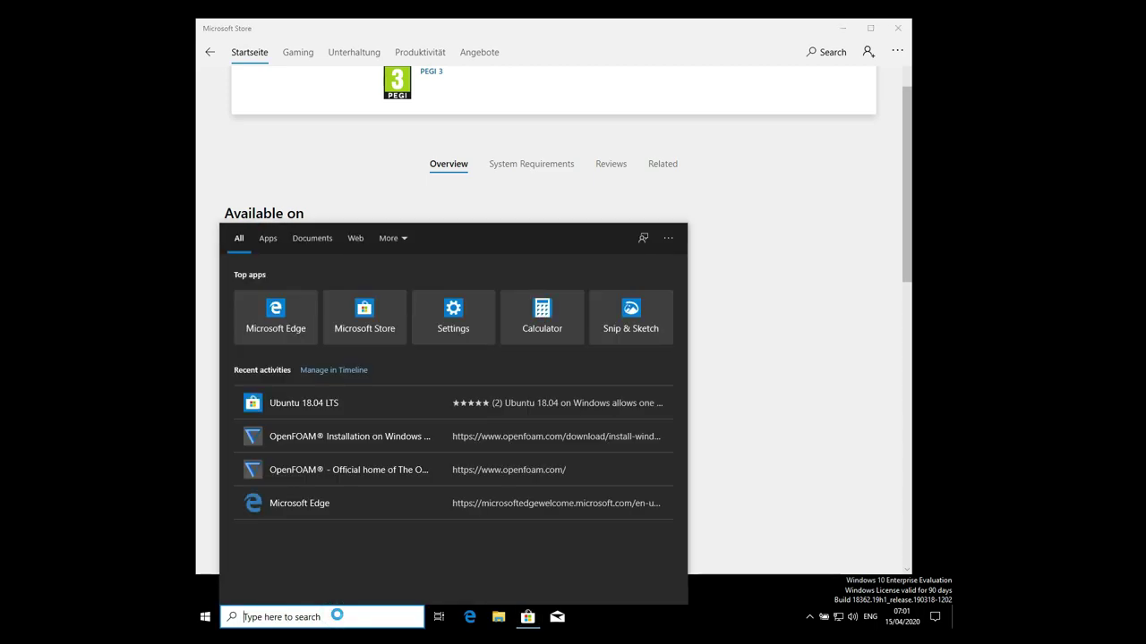
# Open 'Turn Windows features on or off' by searching 'turn win'
pyautogui.write('turn')
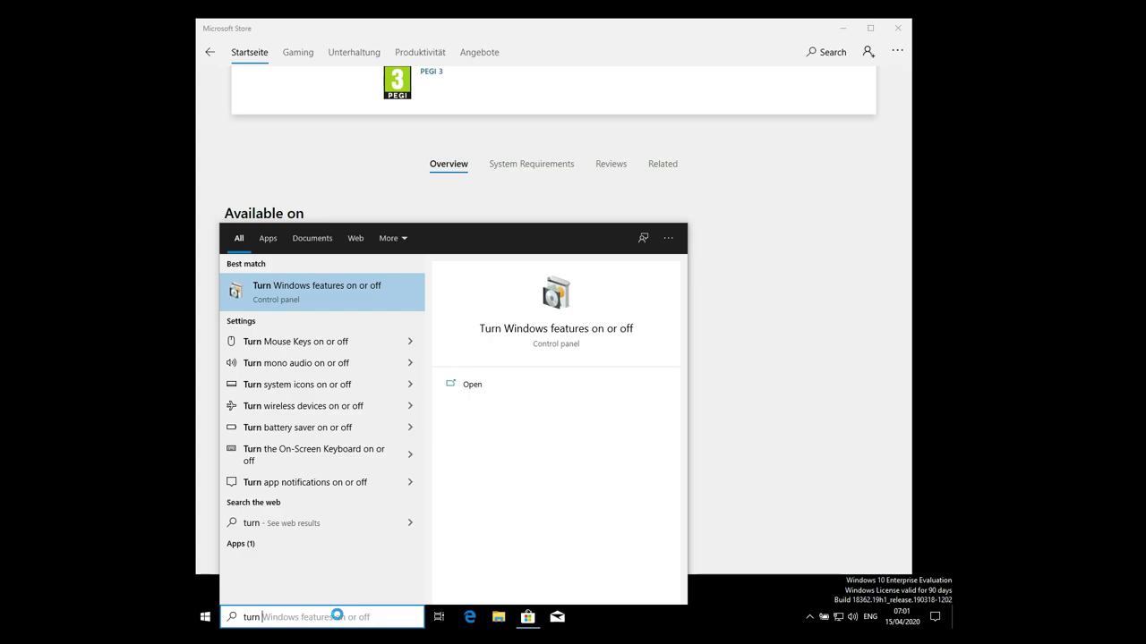
pyautogui.write(' win')
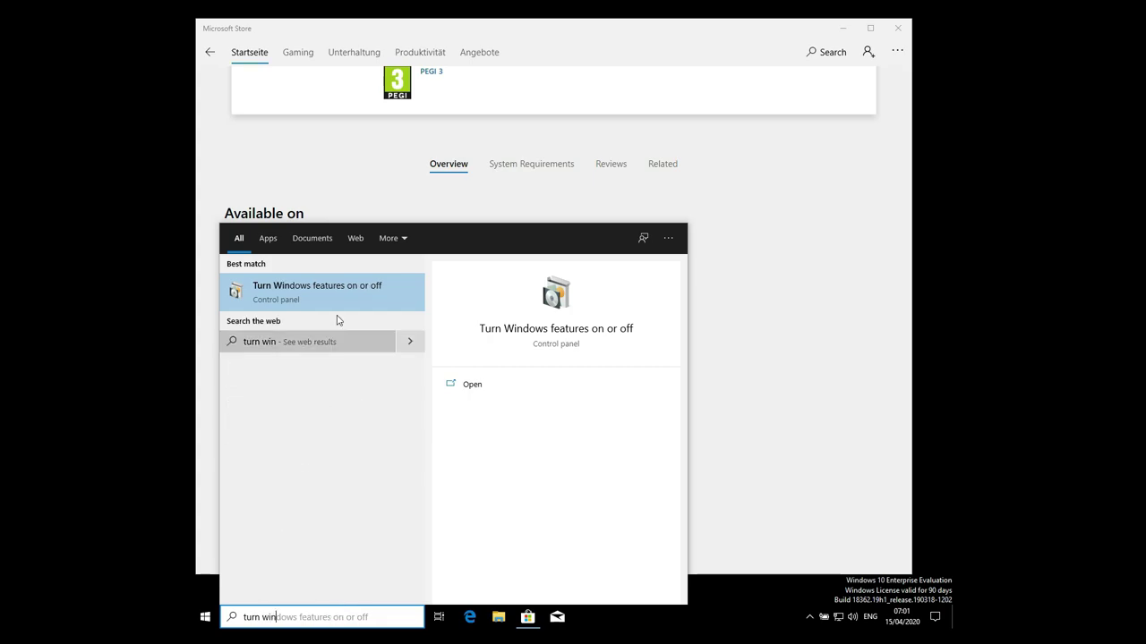
pyautogui.click(340, 301)
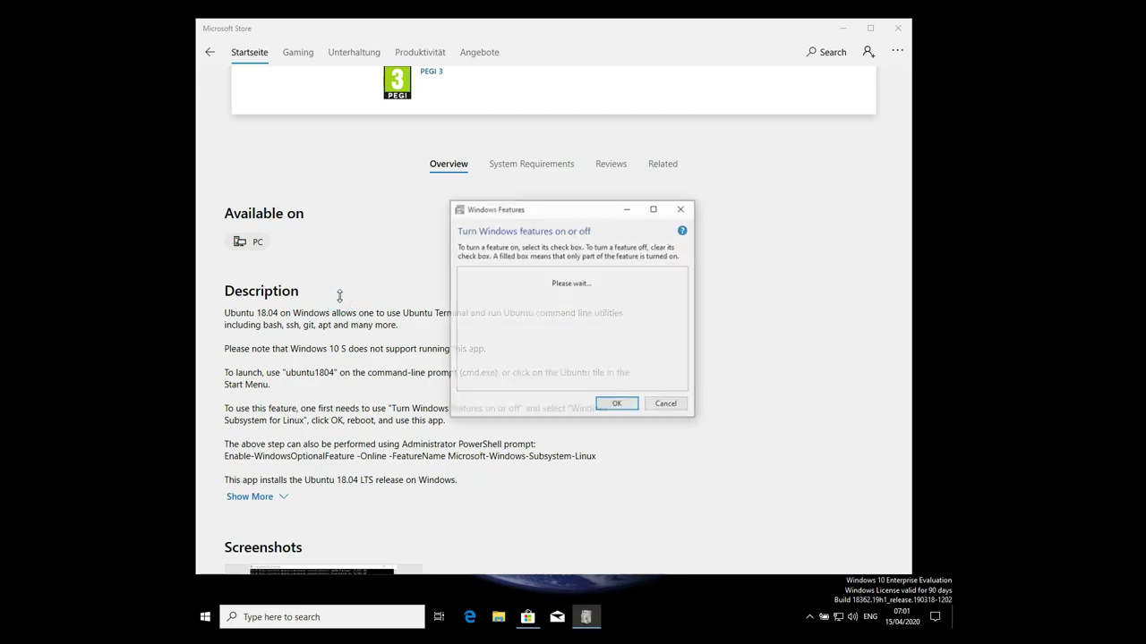
pyautogui.moveTo(517, 208); pyautogui.dragTo(605, 149)
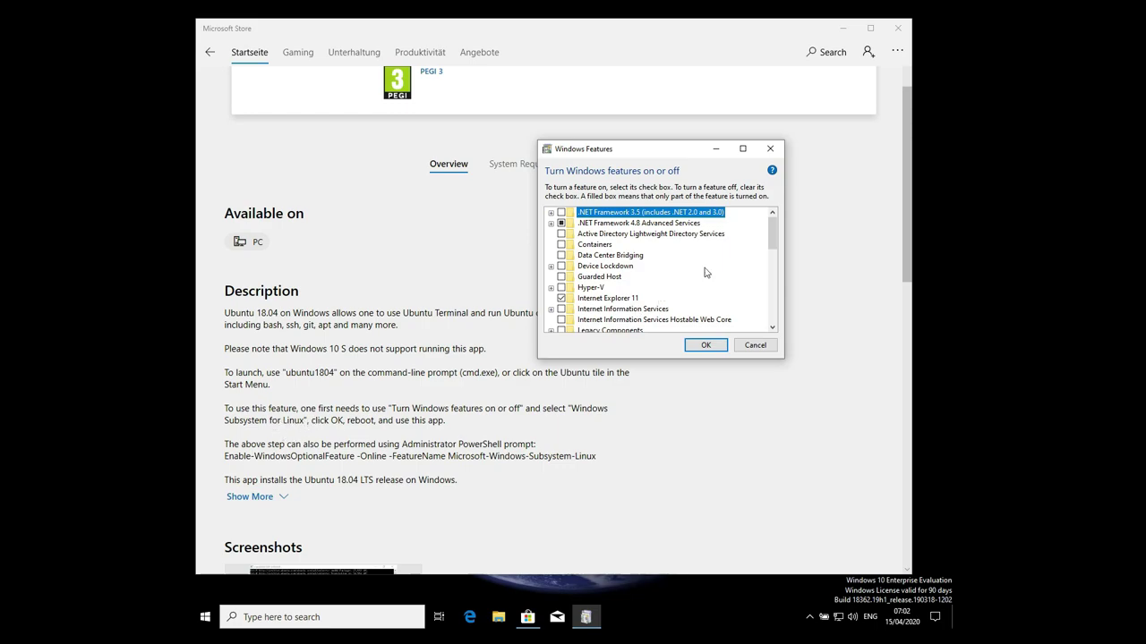
# Enable Windows Subsystem for Linux and apply the change
pyautogui.moveTo(769, 236); pyautogui.dragTo(771, 313)
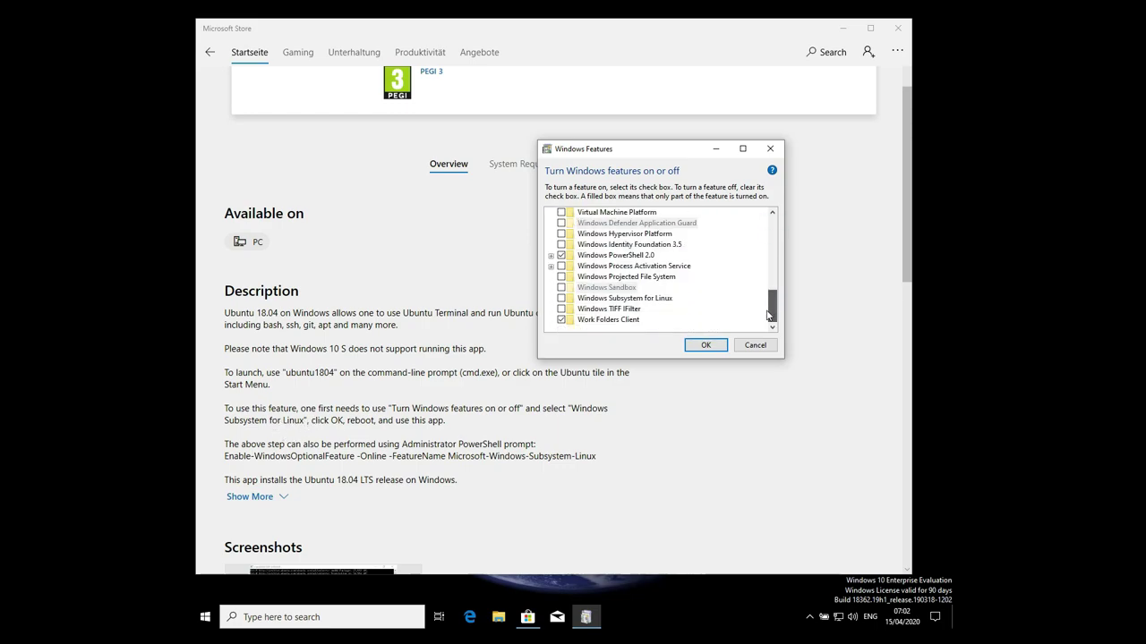
pyautogui.click(561, 298)
pyautogui.click(694, 343)
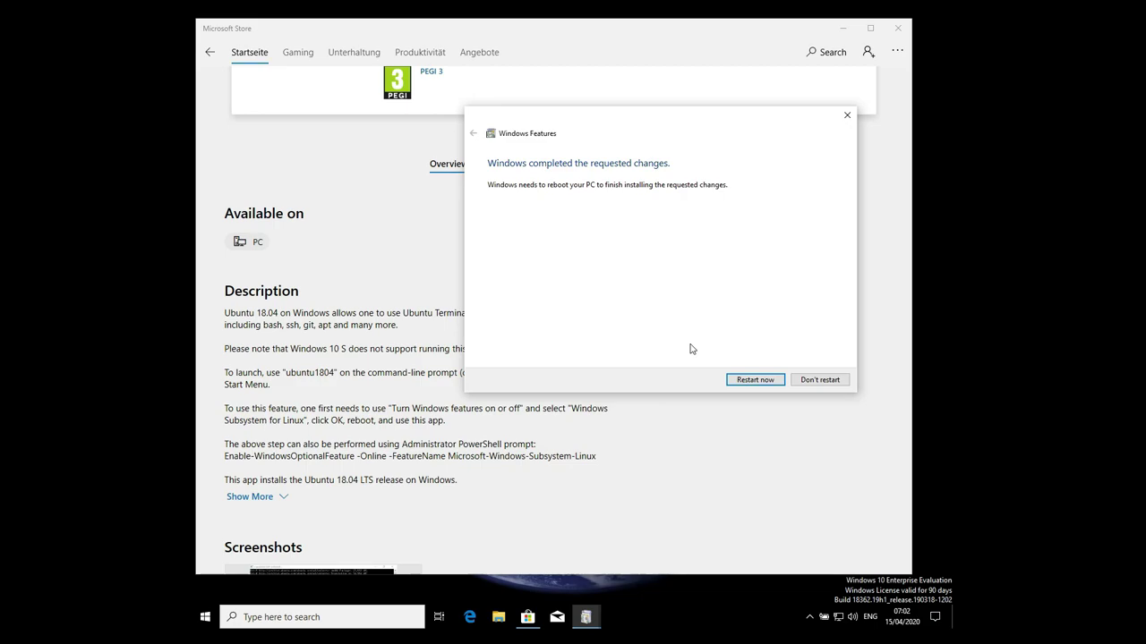
# Restart the PC, then relaunch Microsoft Store by searching 'store'
pyautogui.click(753, 380)
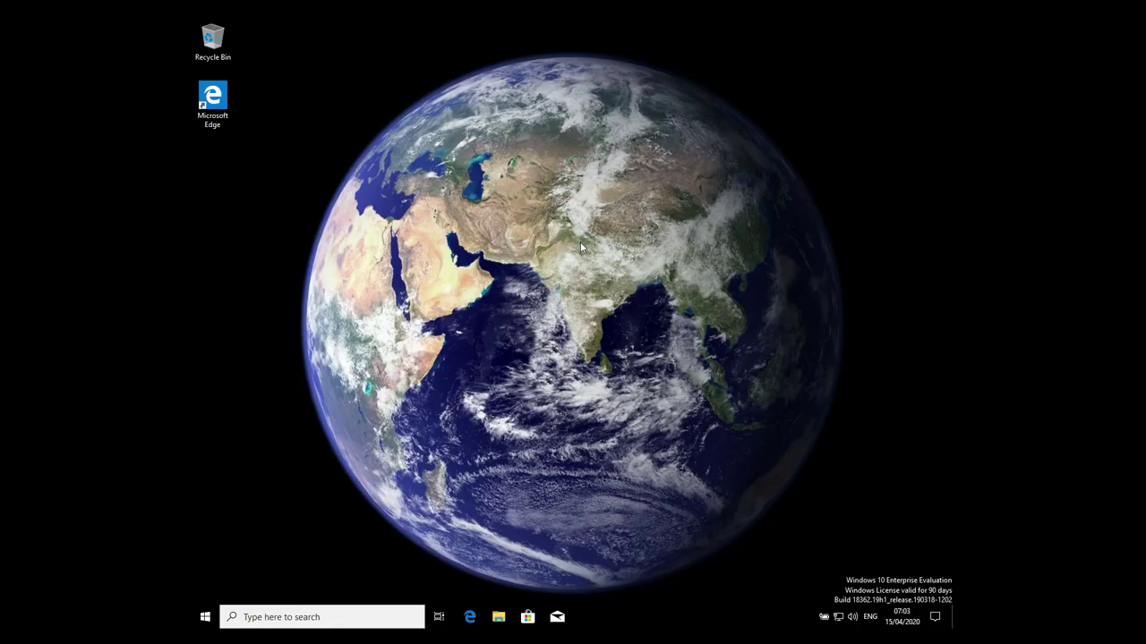
pyautogui.click(301, 620)
pyautogui.write('store')
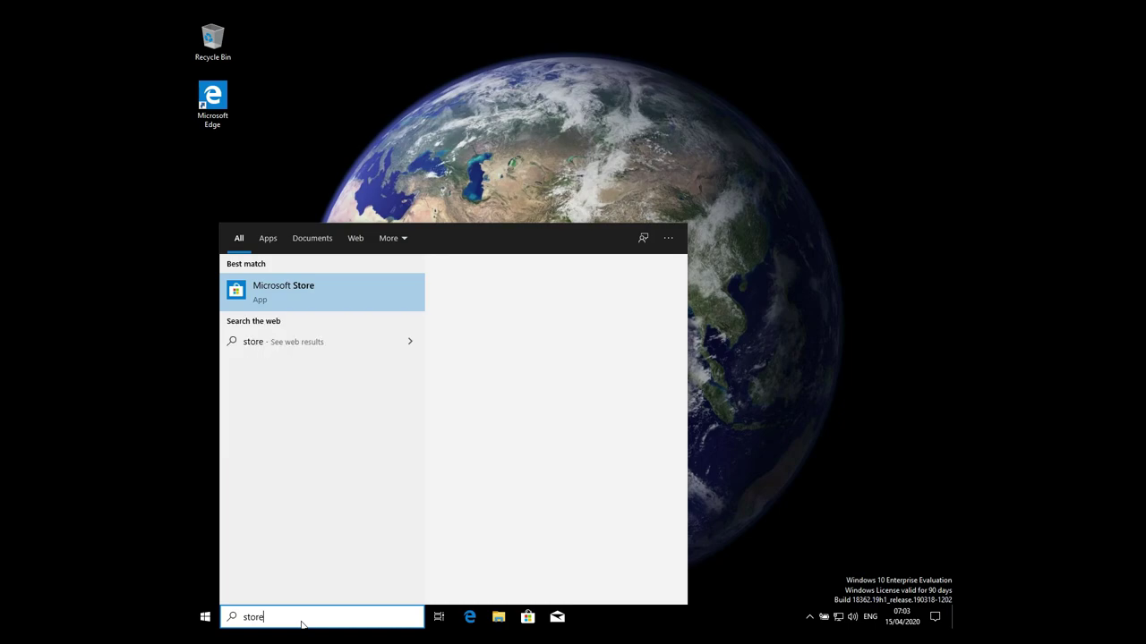
pyautogui.press('Return')
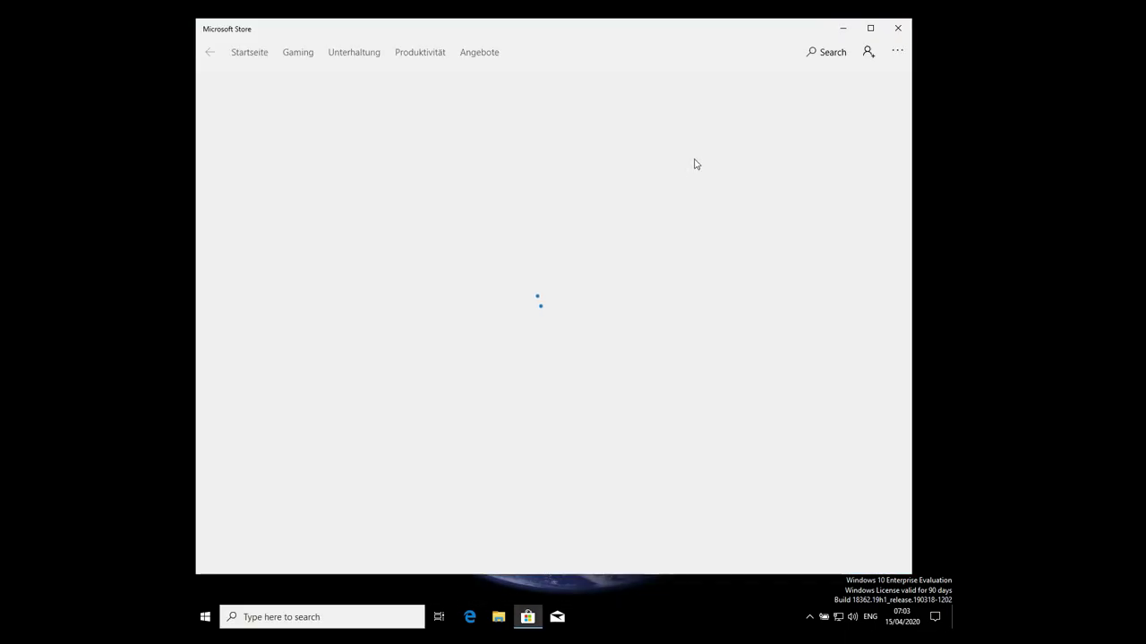
# Search 'ubuntu', open the Ubuntu 18.04 LTS page and dismiss the OneDrive notification
pyautogui.click(821, 52)
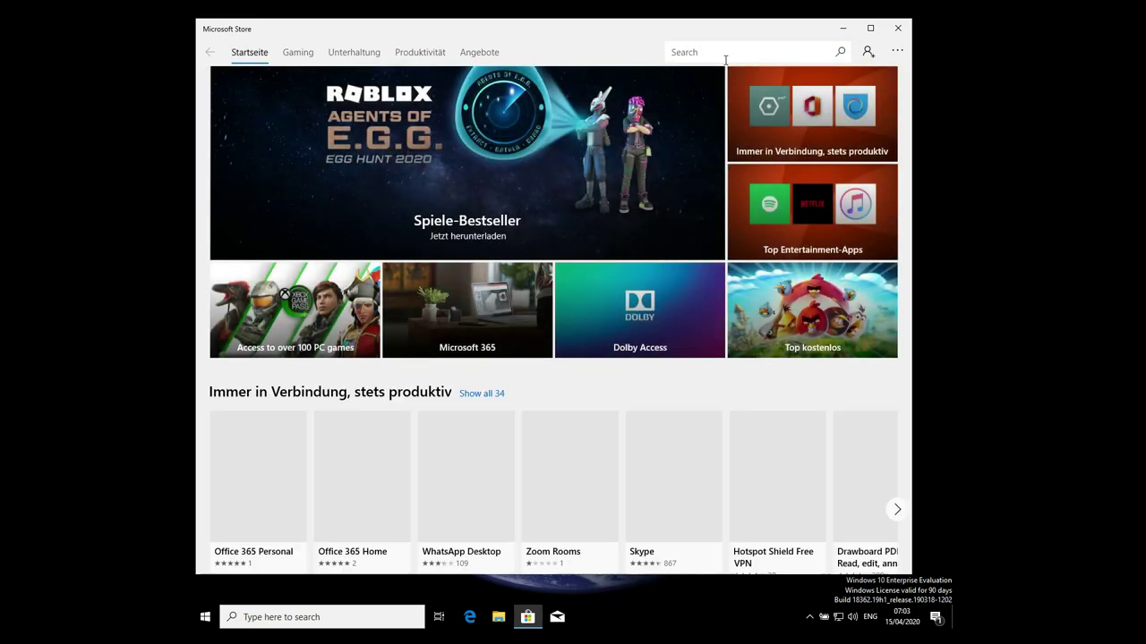
pyautogui.write('ubuntu')
pyautogui.click(741, 123)
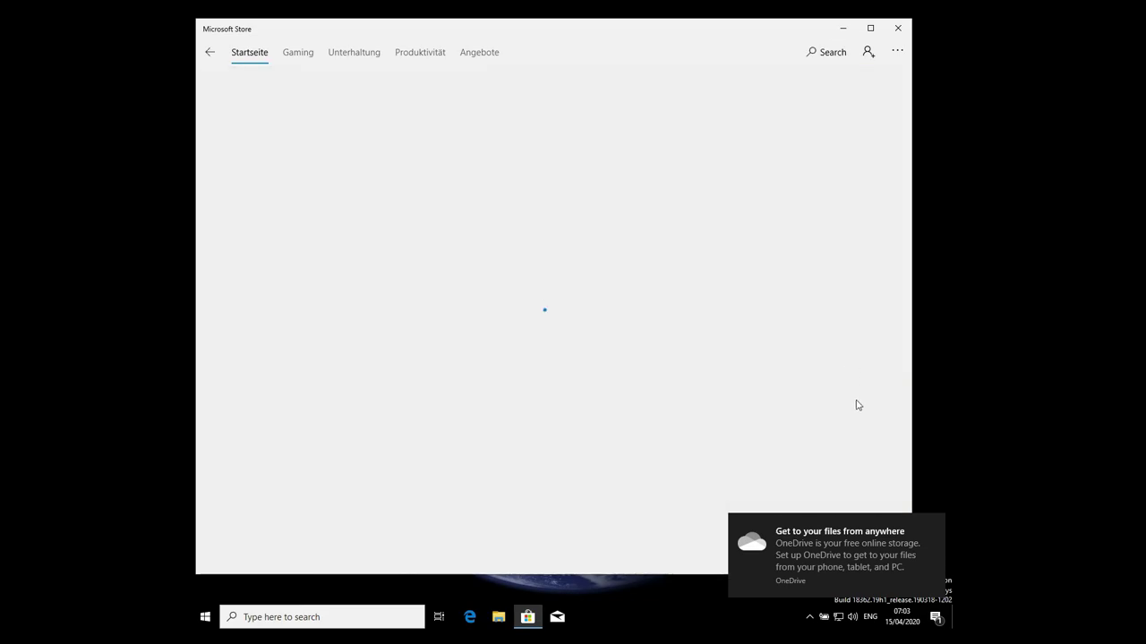
pyautogui.click(936, 527)
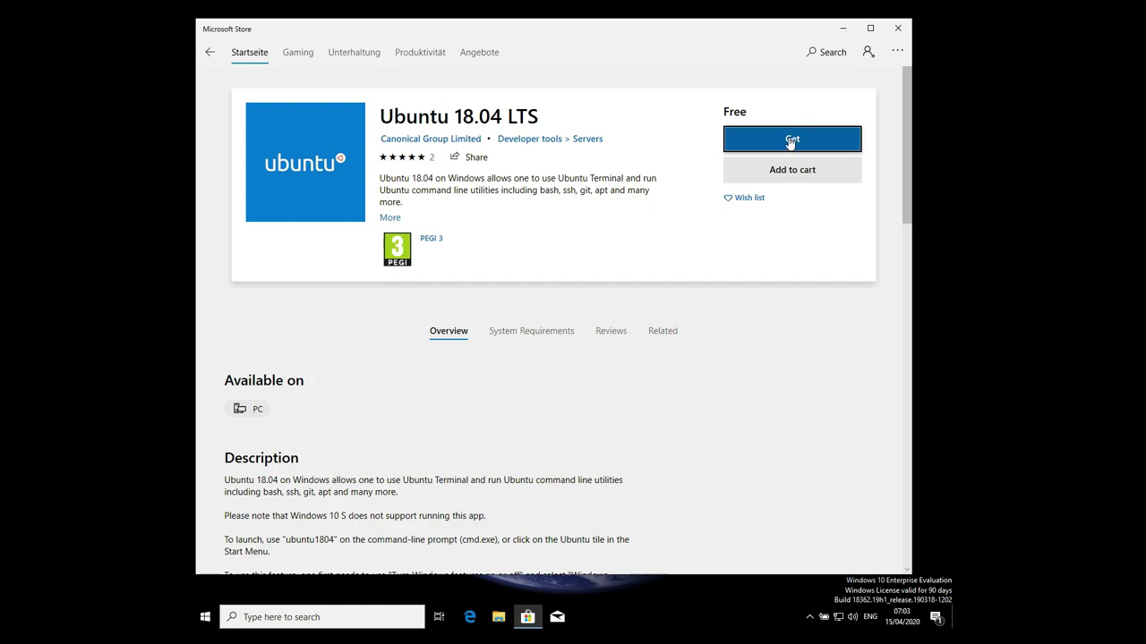
# Get and install Ubuntu 18.04 LTS, declining Microsoft sign-in, until the 258.9 MB download installs
pyautogui.click(790, 143)
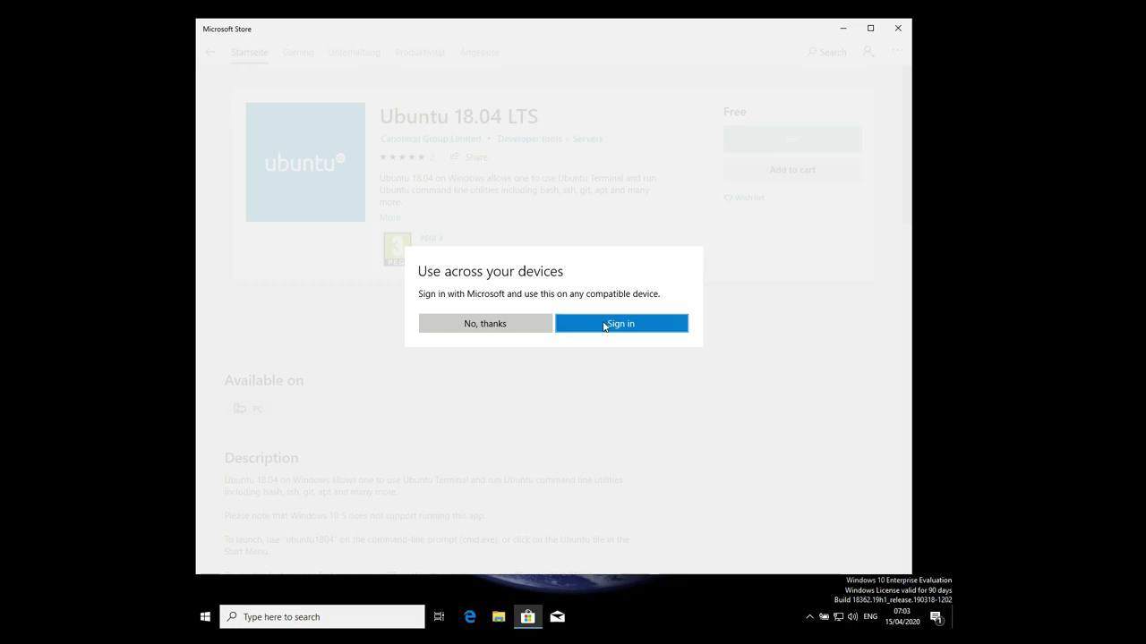
pyautogui.click(522, 327)
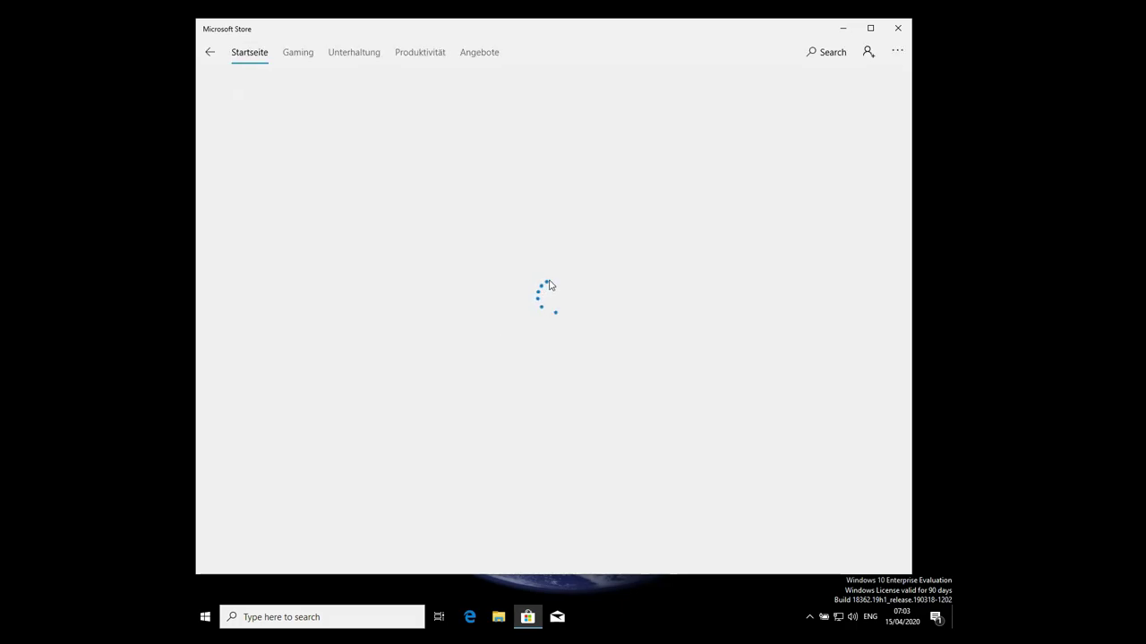
pyautogui.click(760, 124)
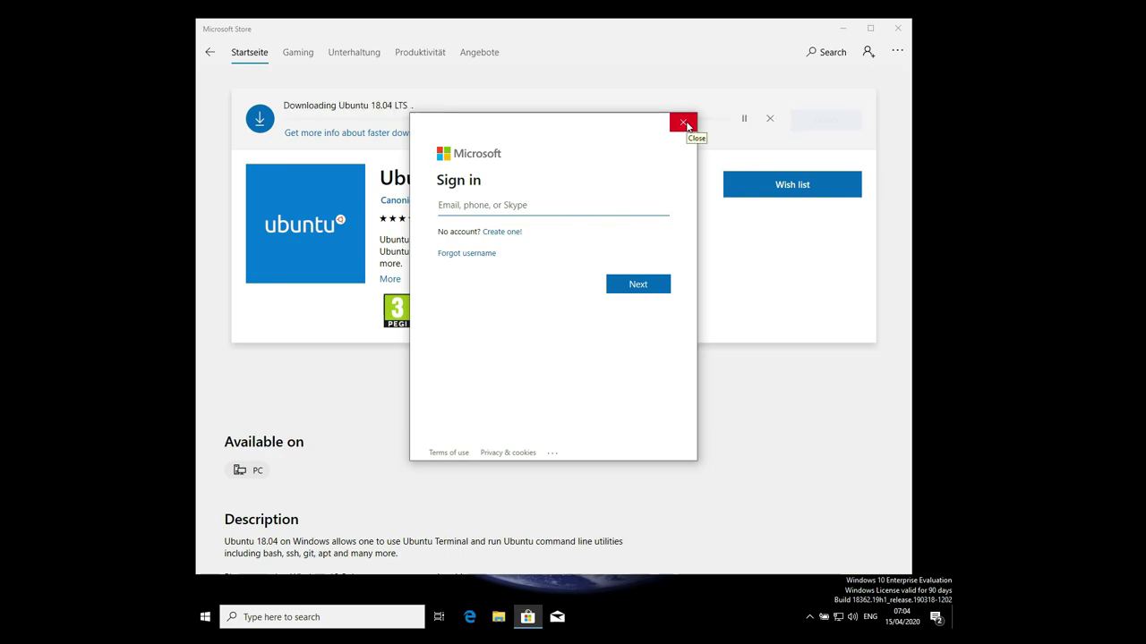
pyautogui.moveTo(639, 129); pyautogui.dragTo(621, 173)
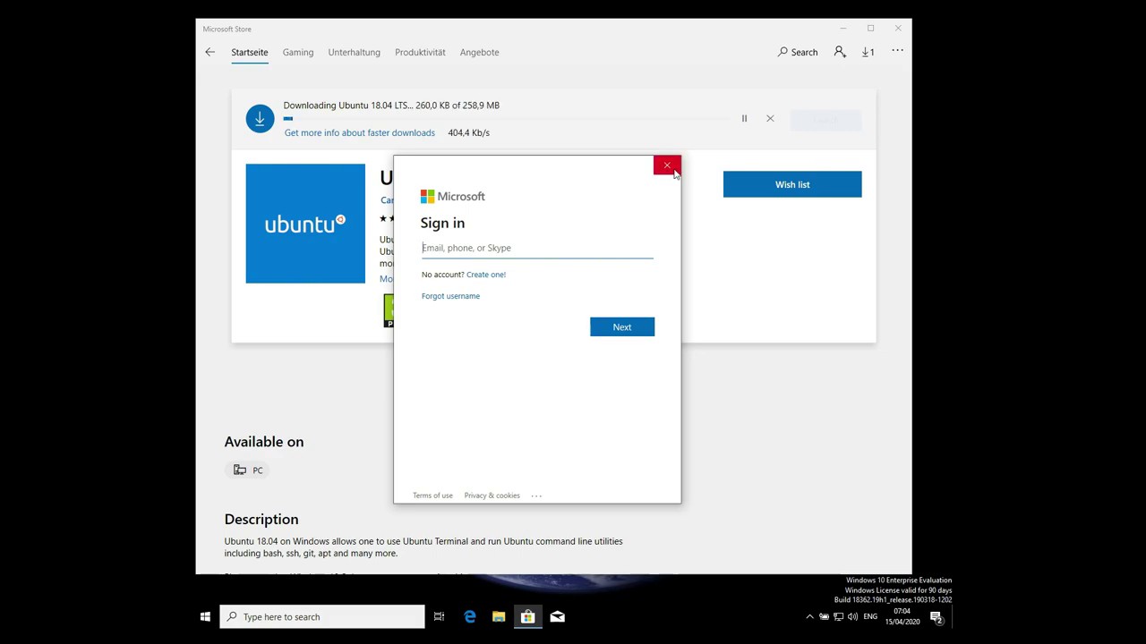
pyautogui.click(667, 166)
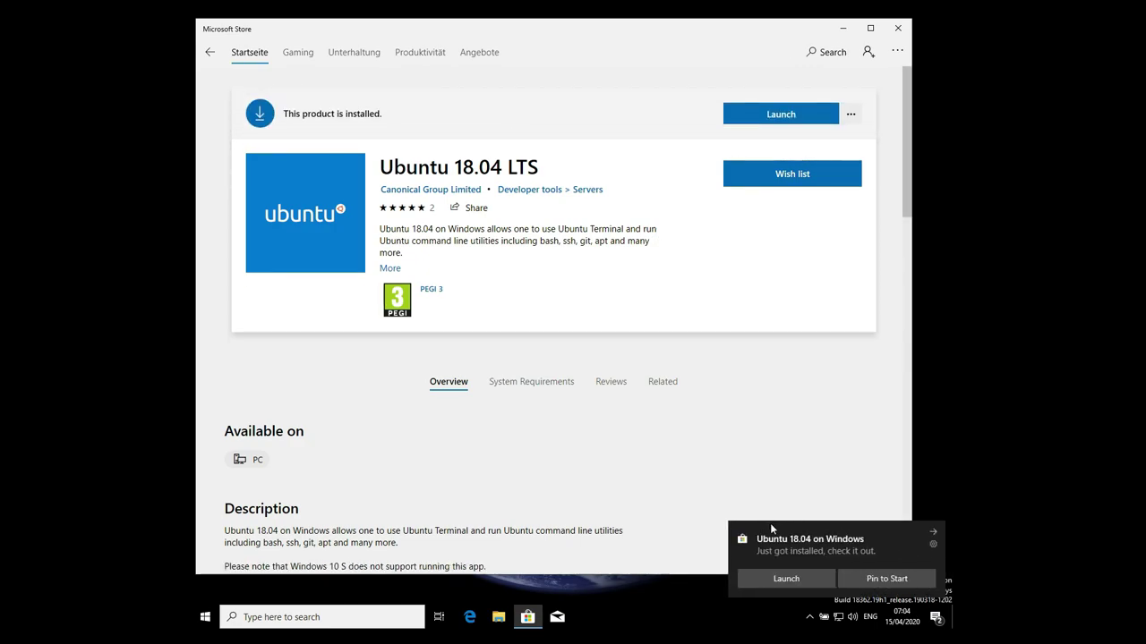
pyautogui.click(883, 578)
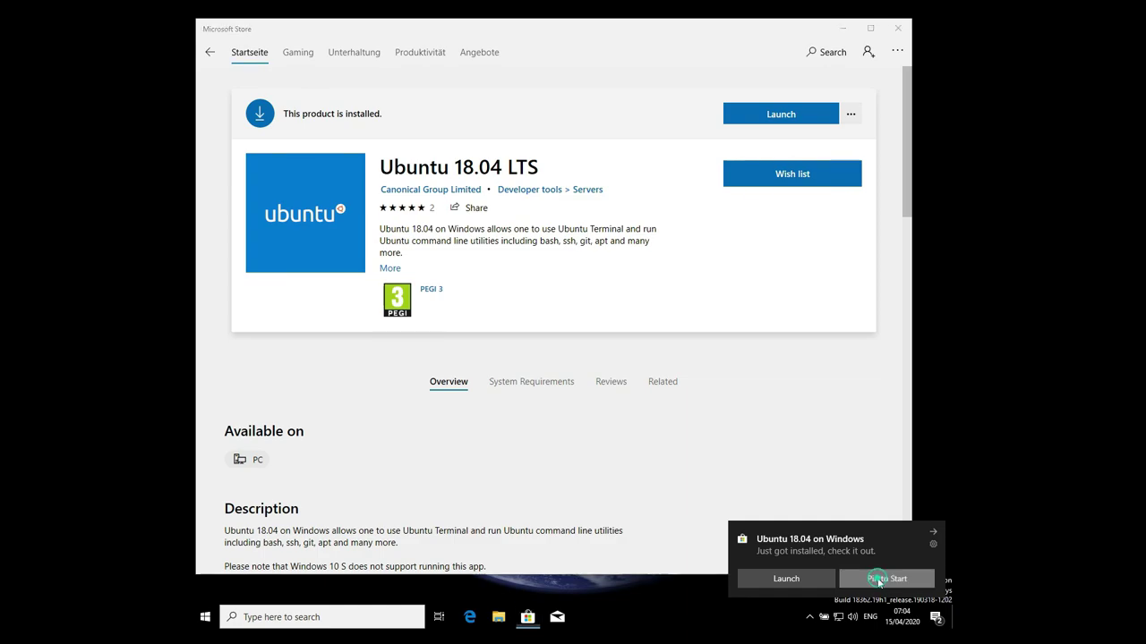
# Close the Store and start Ubuntu 18.04 LTS from Start's Recently added list
pyautogui.click(898, 30)
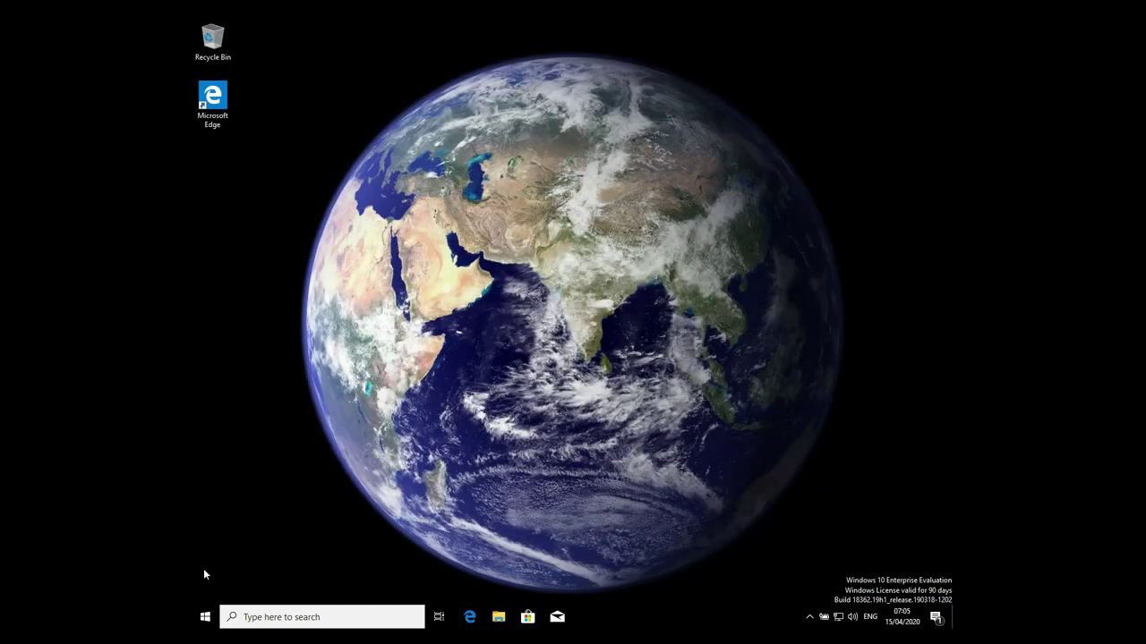
pyautogui.click(205, 618)
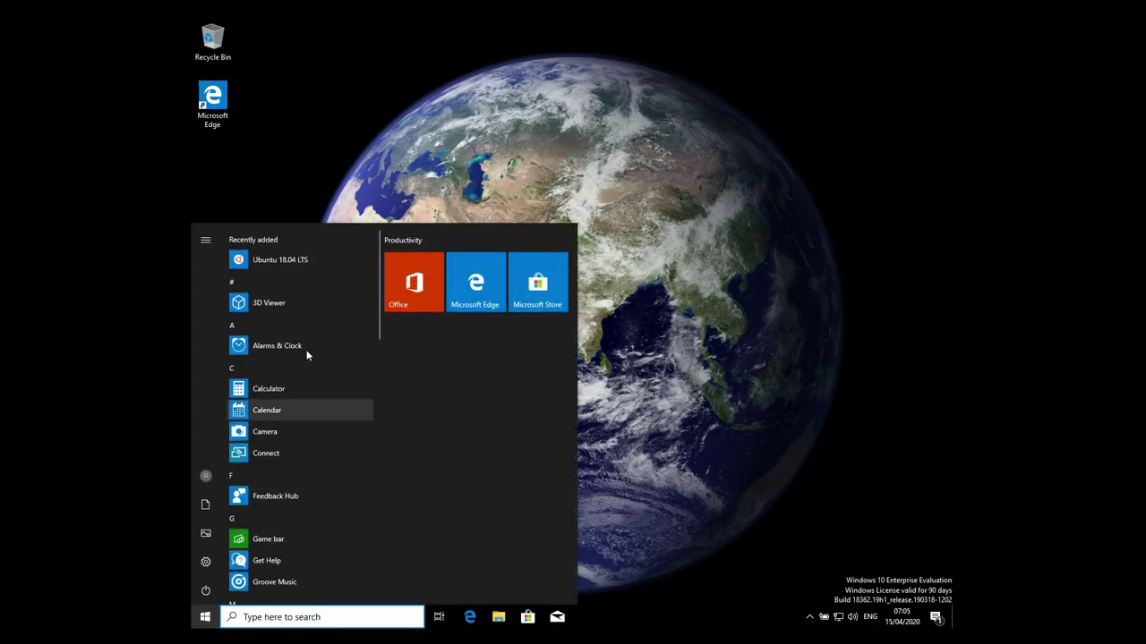
pyautogui.click(284, 261)
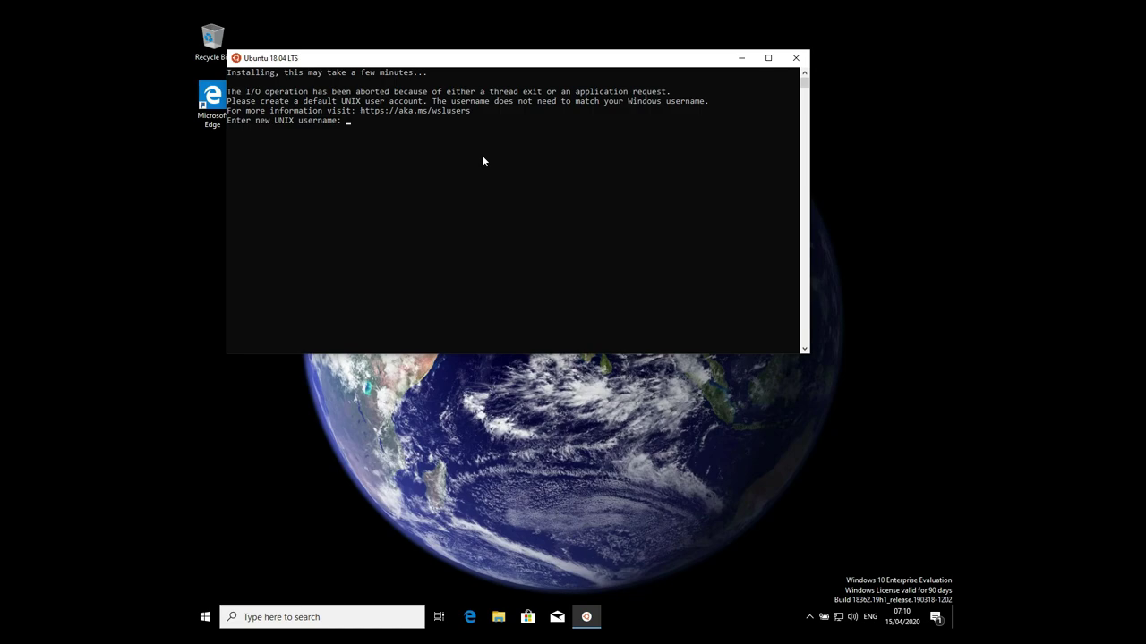
# Enter a new UNIX username, then set and confirm its password
pyautogui.write('jnagy')
pyautogui.press('Return')
pyautogui.press('Return')
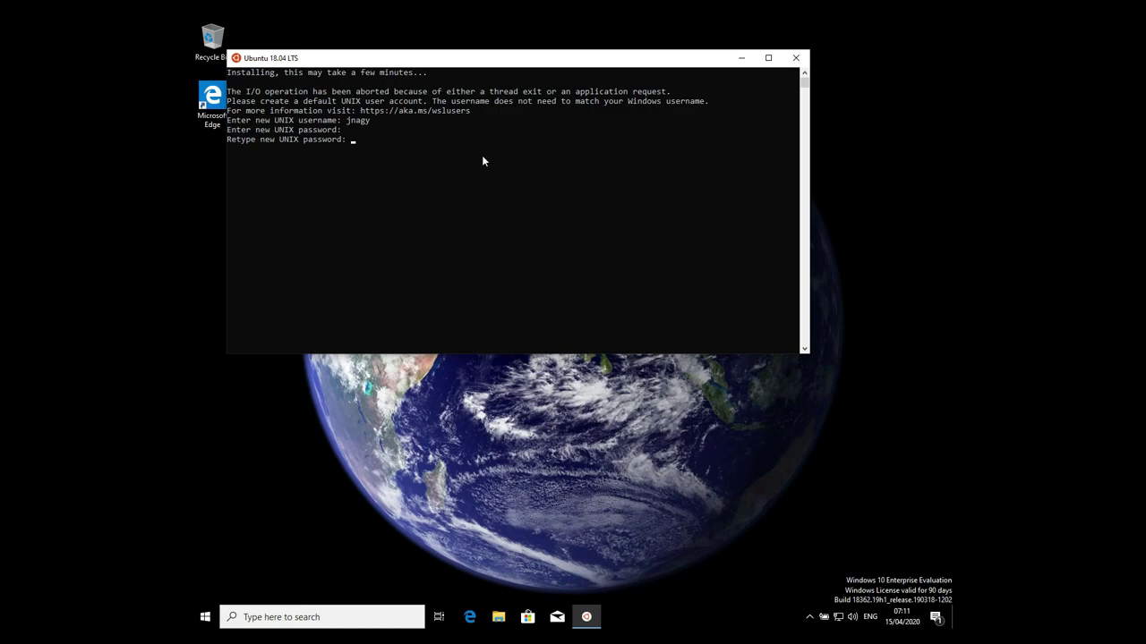
pyautogui.press('Return')
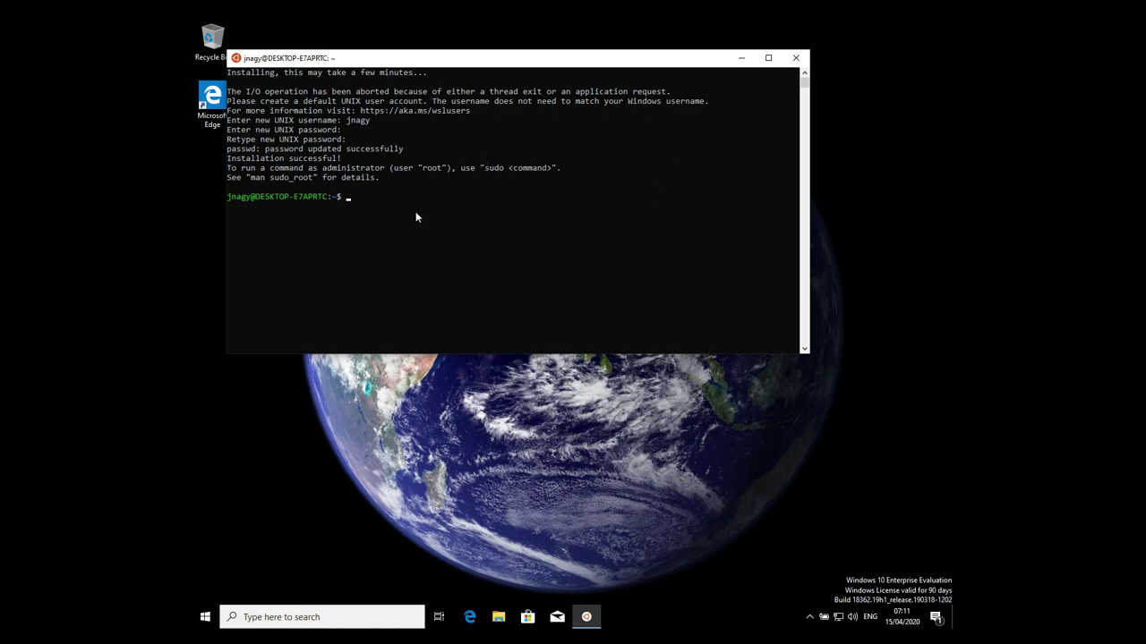
# List the home folder and the Windows C: drive at /mnt/c/
pyautogui.write('ls')
pyautogui.press('Return')
pyautogui.write('ls /mn')
pyautogui.press('Tab')
pyautogui.write('c/')
pyautogui.press('Return')
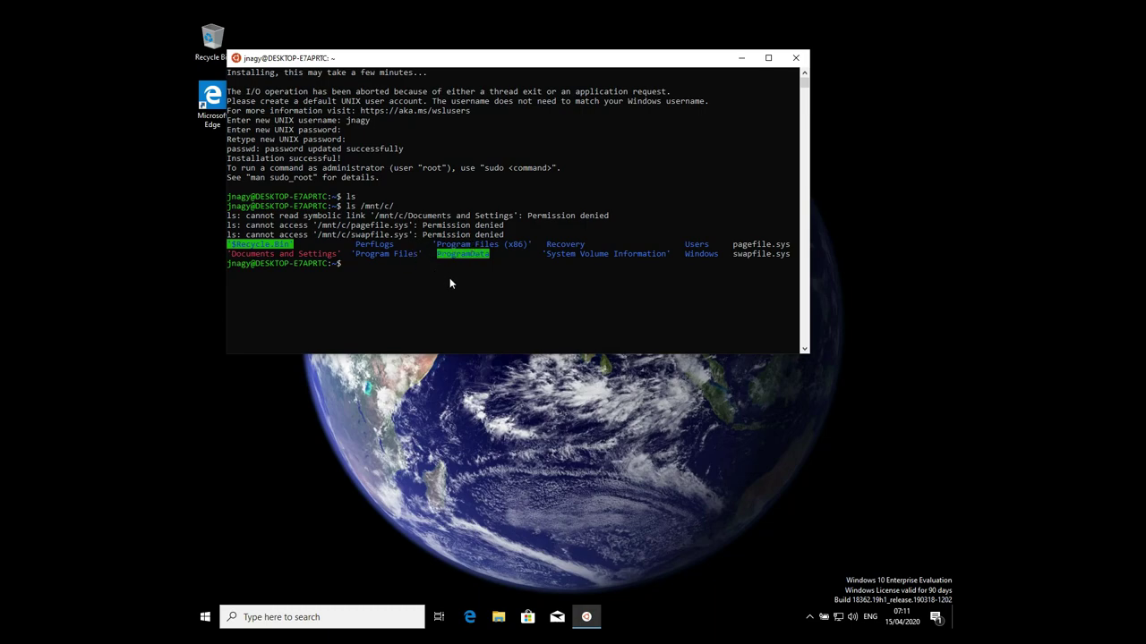
# List /mnt/c/Users/ and the Windows user's Downloads folder, which holds only desktop.ini
pyautogui.press('Up')
pyautogui.write('Users/')
pyautogui.press('Return')
pyautogui.press('Up')
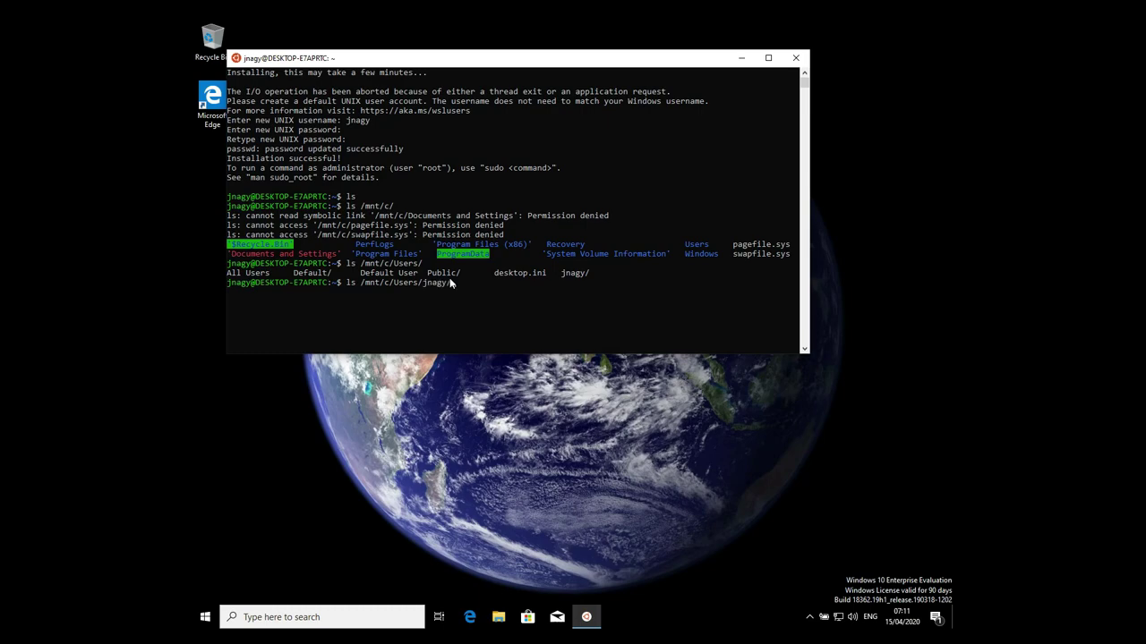
pyautogui.write('Downloads/')
pyautogui.press('Return')
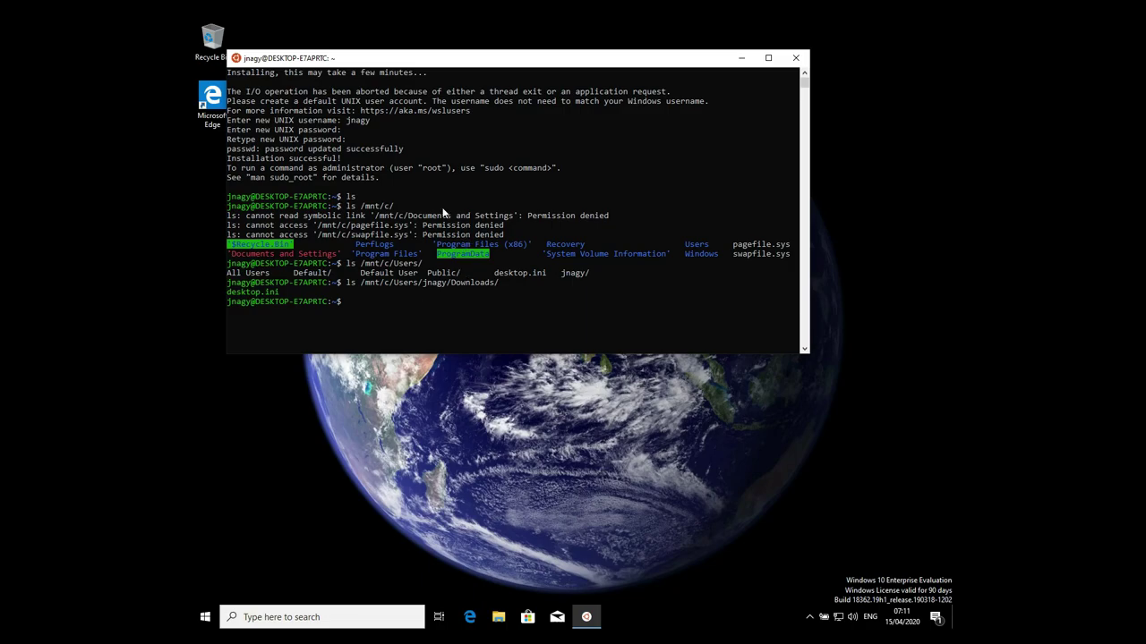
# Launch Edge and load openfoam.com, showing the v1912 release
pyautogui.click(470, 617)
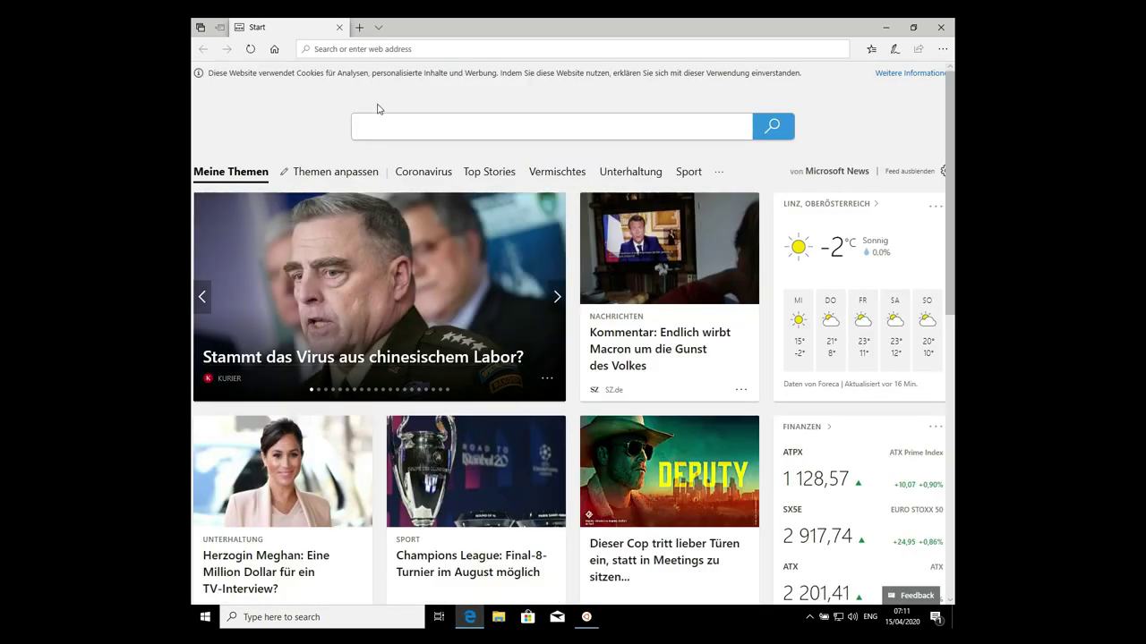
pyautogui.write('openfoam.com')
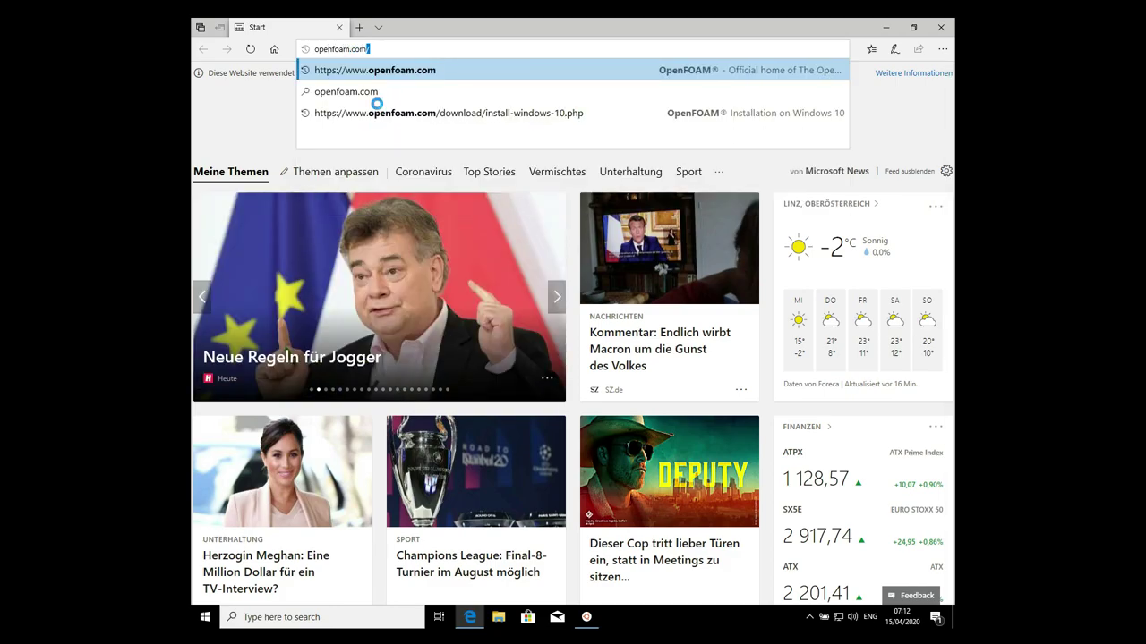
pyautogui.press('Return')
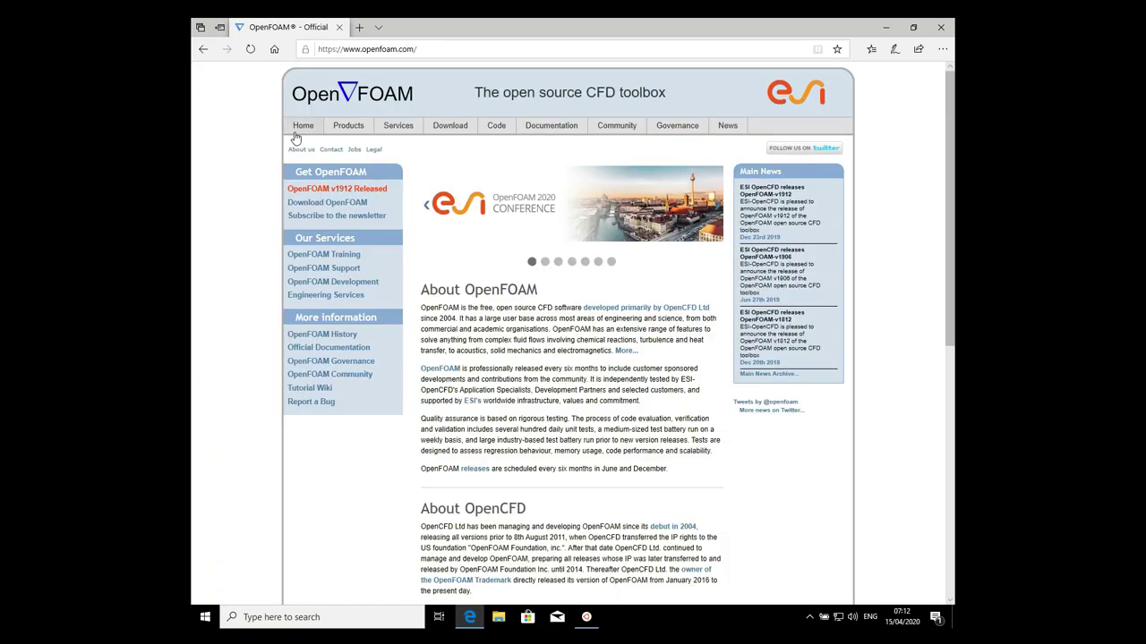
pyautogui.moveTo(460, 137)
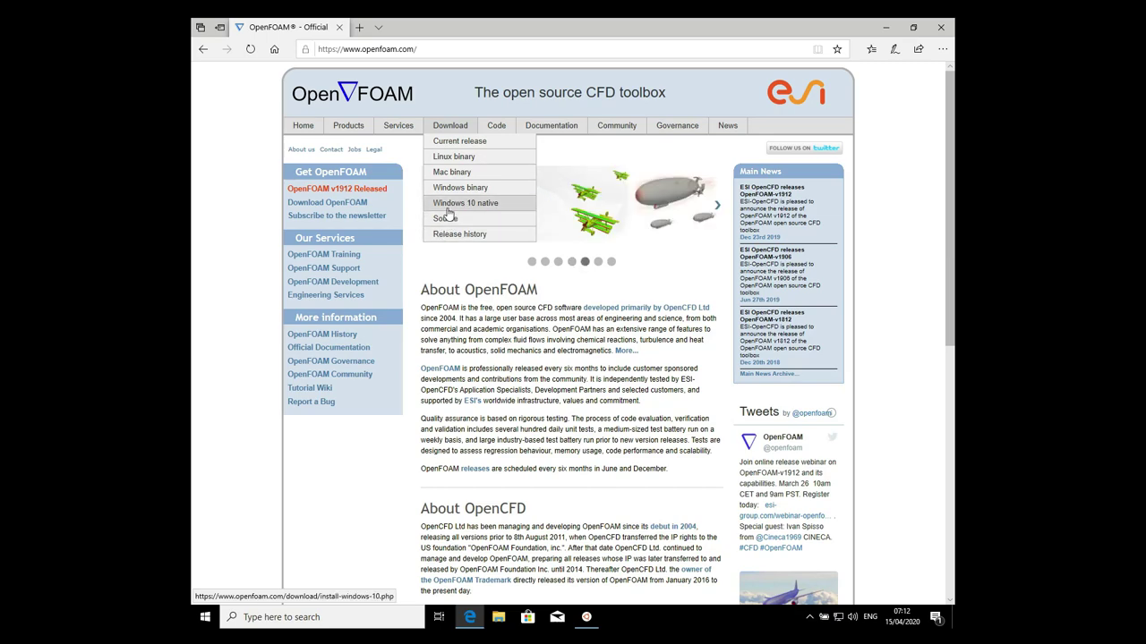
# Open the OpenFOAM Windows 10 native installation page from the Download menu
pyautogui.click(448, 210)
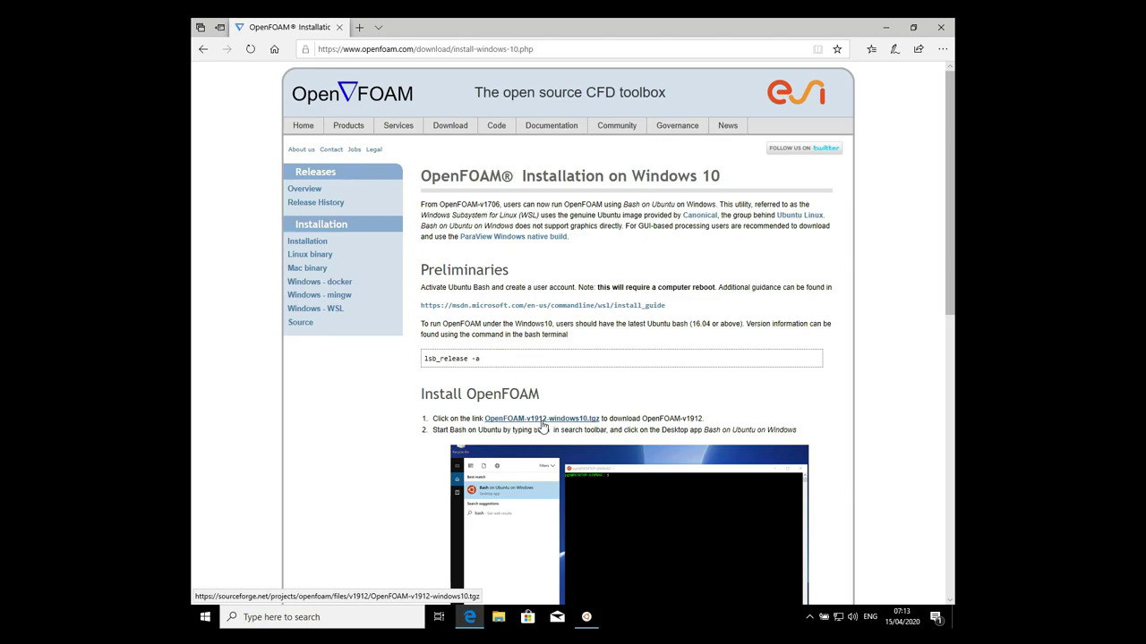
# Download and save OpenFOAM-v1912-windows10.tgz from SourceForge, then close Edge
pyautogui.click(566, 419)
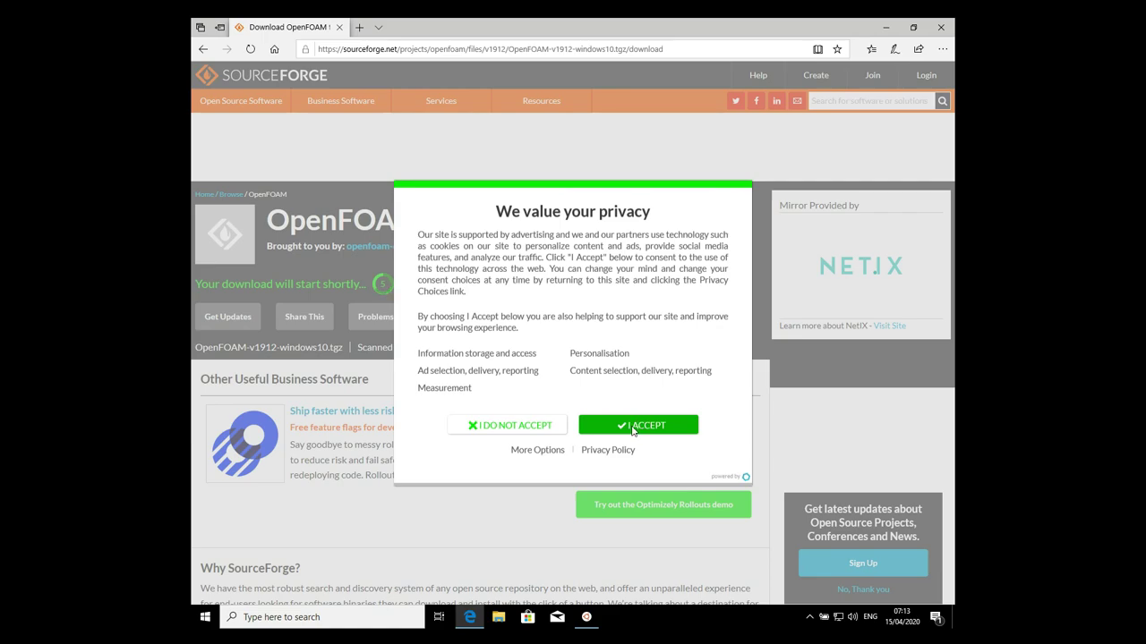
pyautogui.click(633, 427)
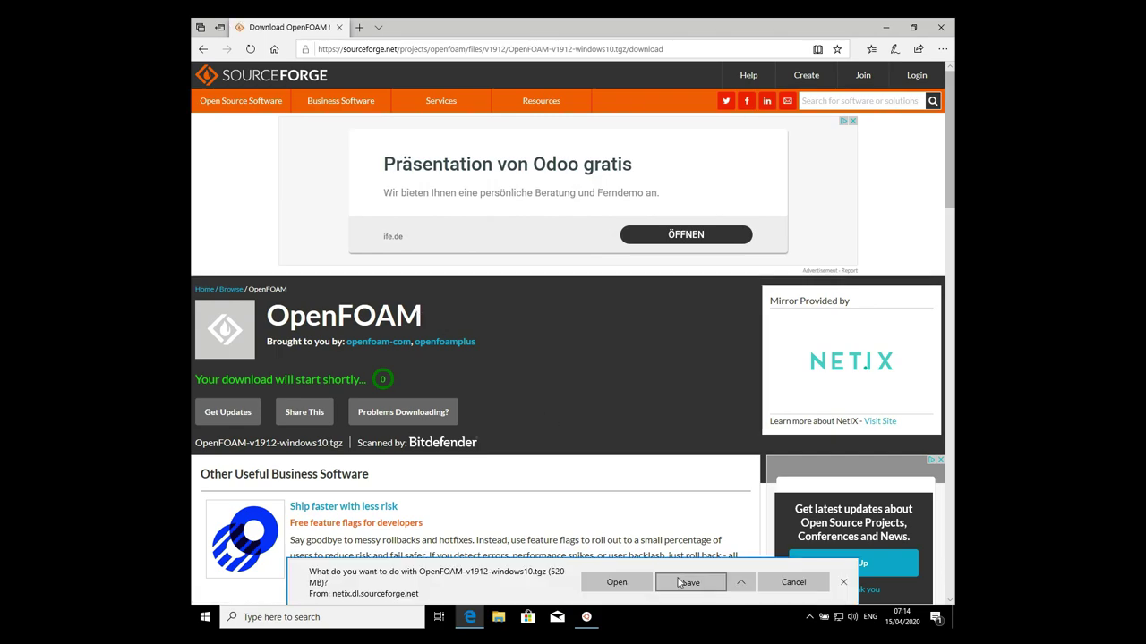
pyautogui.click(680, 582)
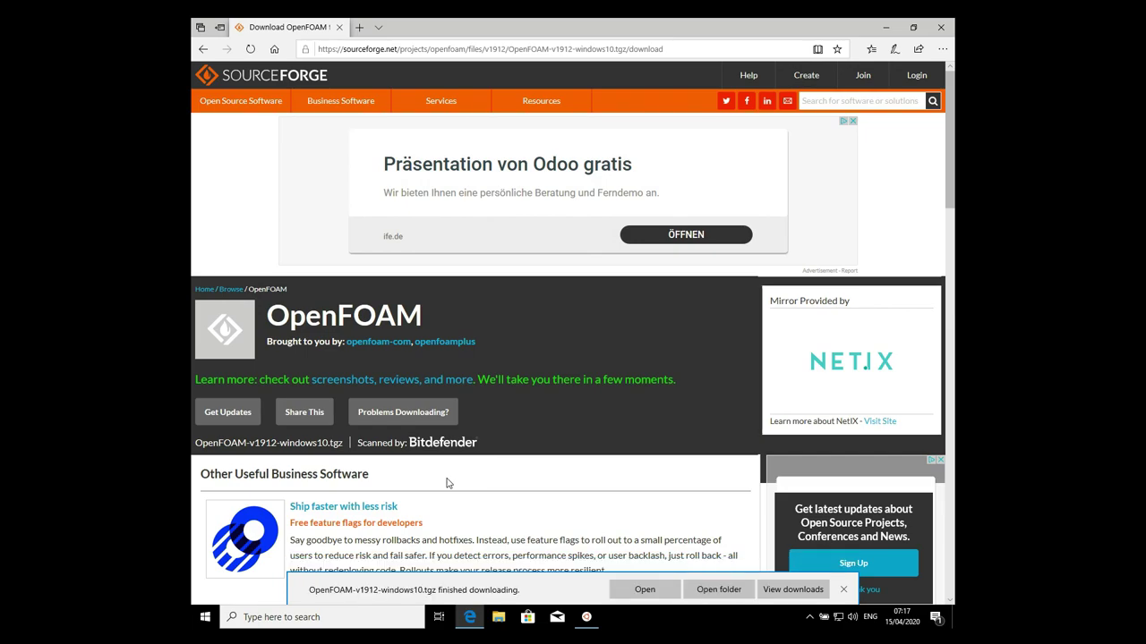
pyautogui.click(808, 595)
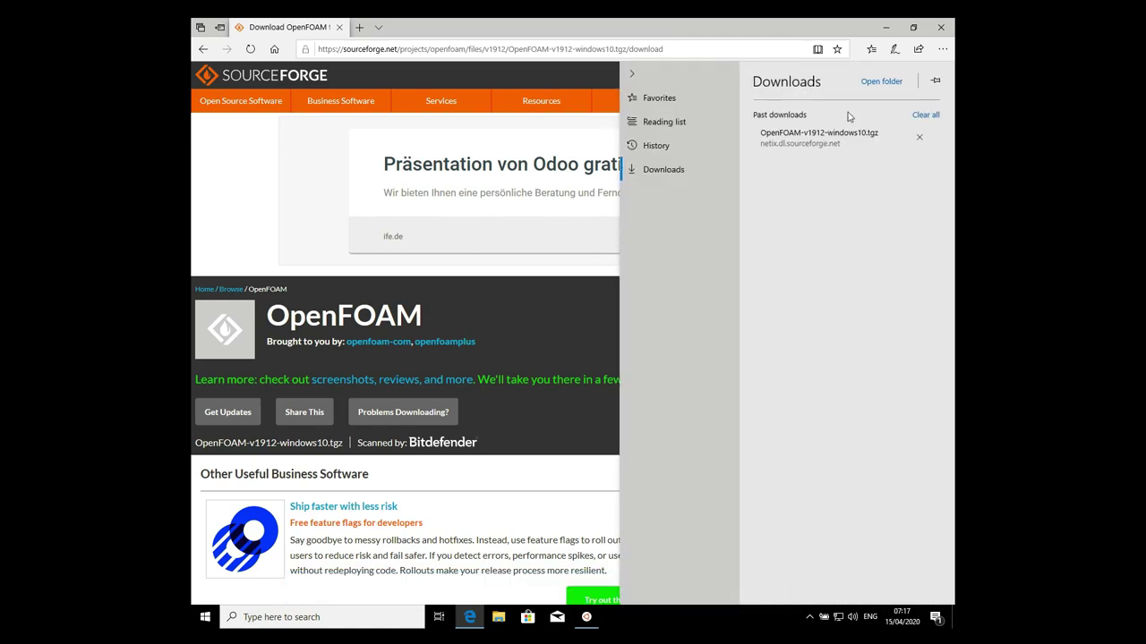
pyautogui.click(947, 30)
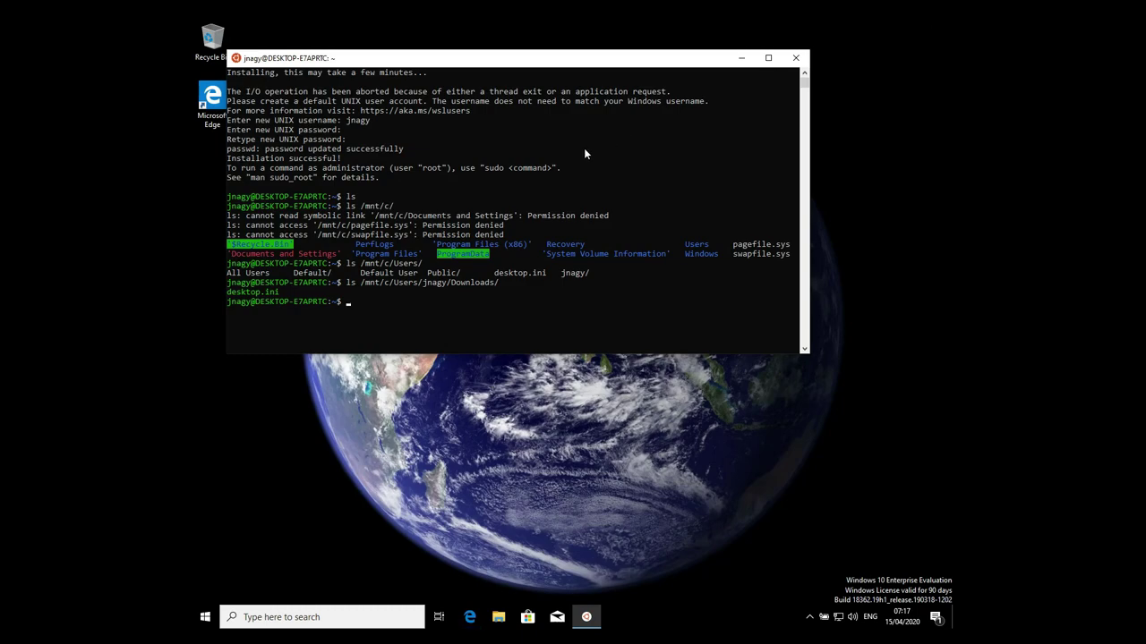
# Re-list the Windows Downloads folder to confirm the new archive is there
pyautogui.press('Up')
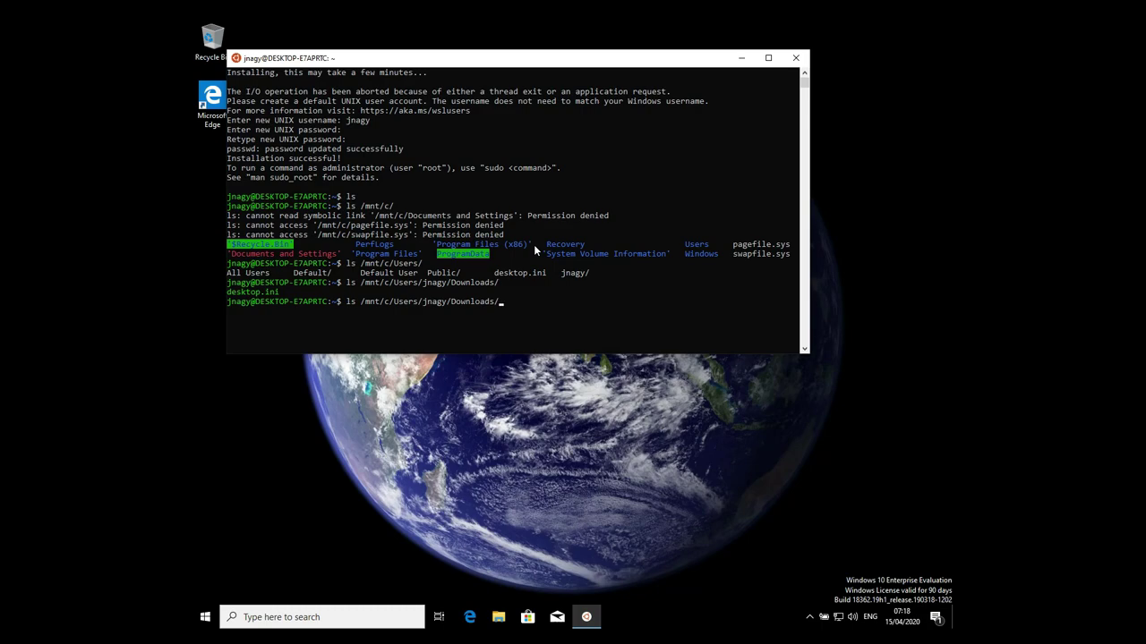
pyautogui.press('Return')
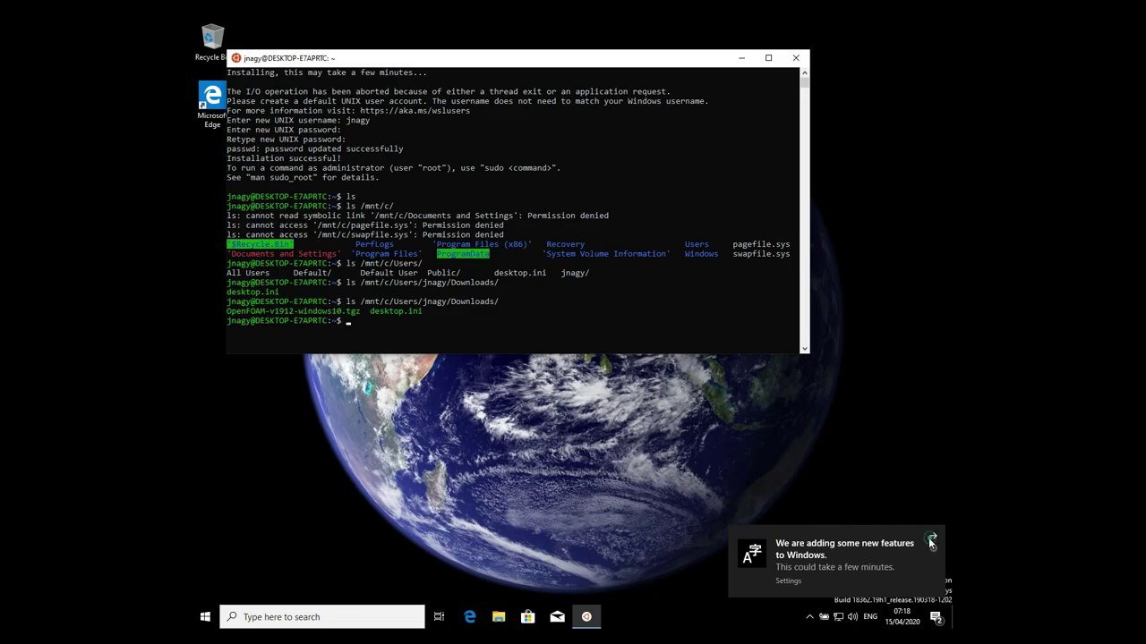
pyautogui.click(931, 540)
pyautogui.click(590, 312)
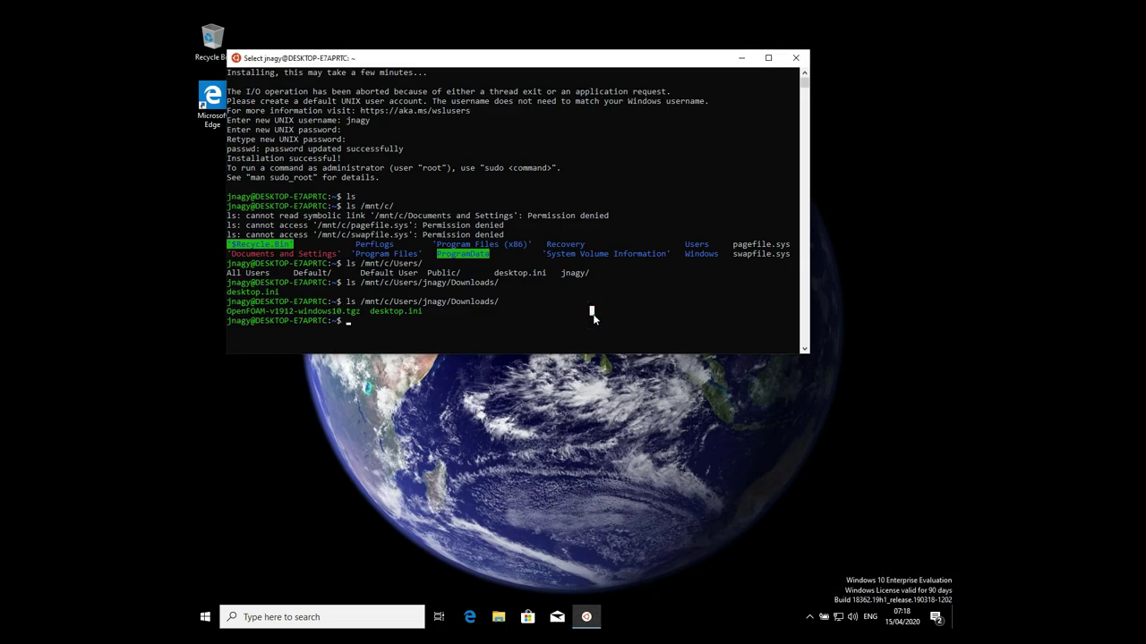
# Enter a cp command for OpenFOAM-v1912-windows10.tgz from /mnt/c/Users/.../Downloads
pyautogui.write('cp /mnt/c/U')
pyautogui.press('Tab')
pyautogui.write('jn')
pyautogui.press('Tab')
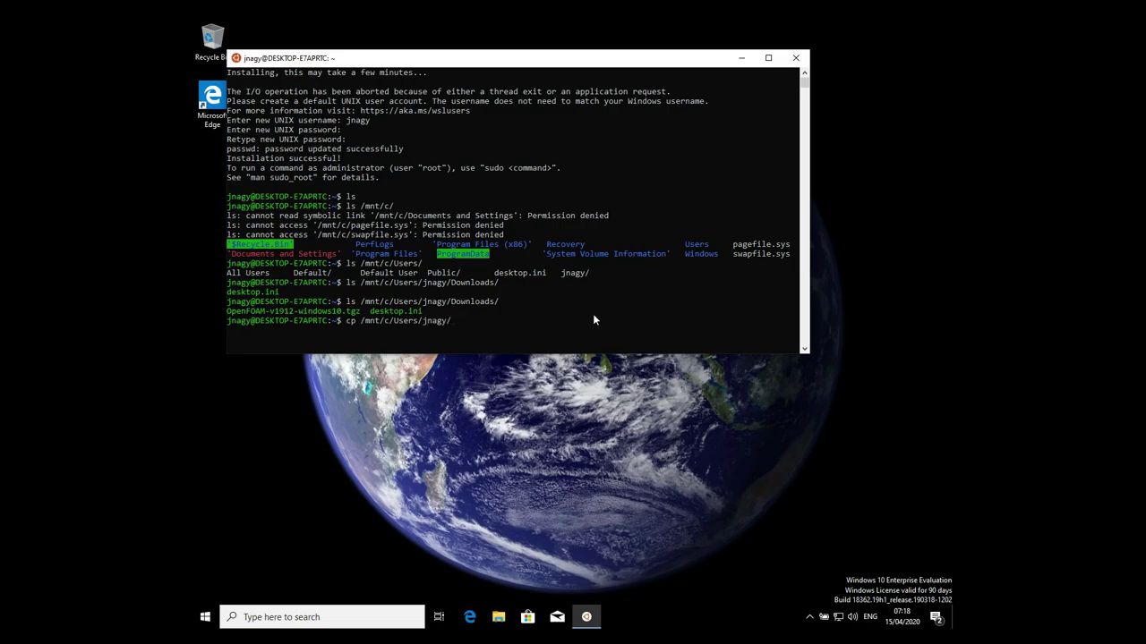
pyautogui.write('Dow')
pyautogui.press('Tab')
pyautogui.write('O')
pyautogui.press('Tab')
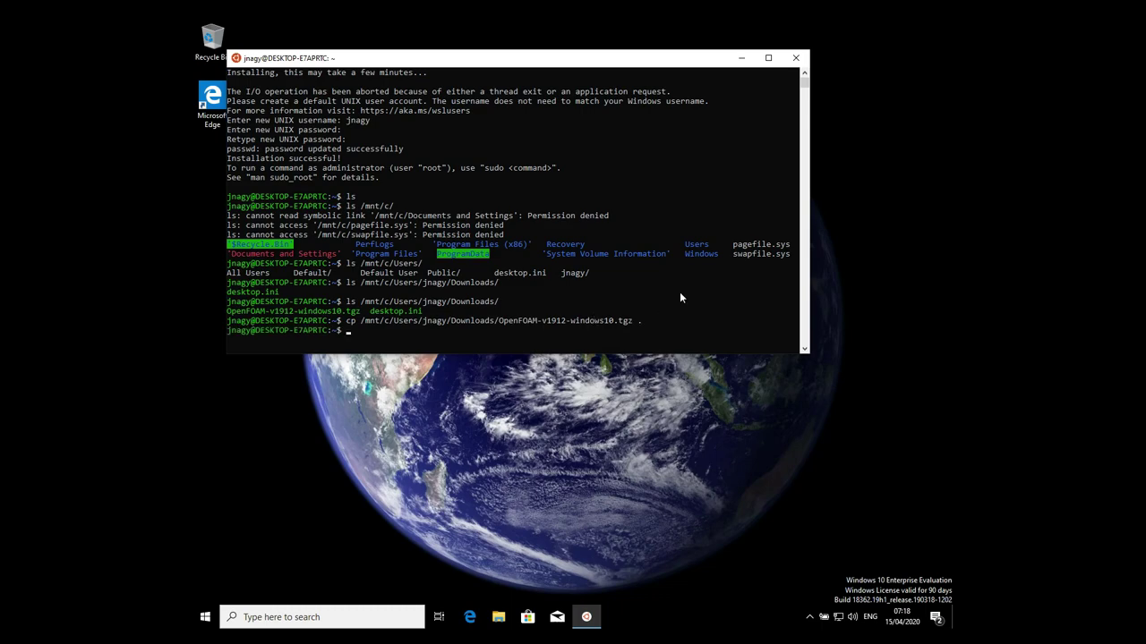
# Maximize the terminal and set its console font size to 24
pyautogui.click(768, 58)
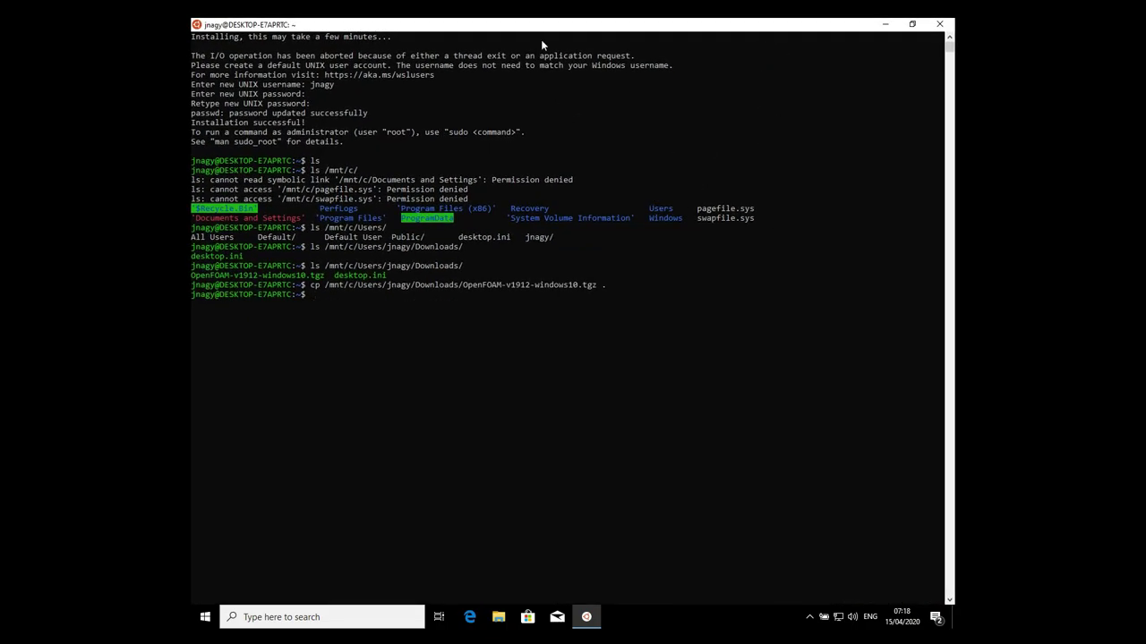
pyautogui.rightClick(398, 27)
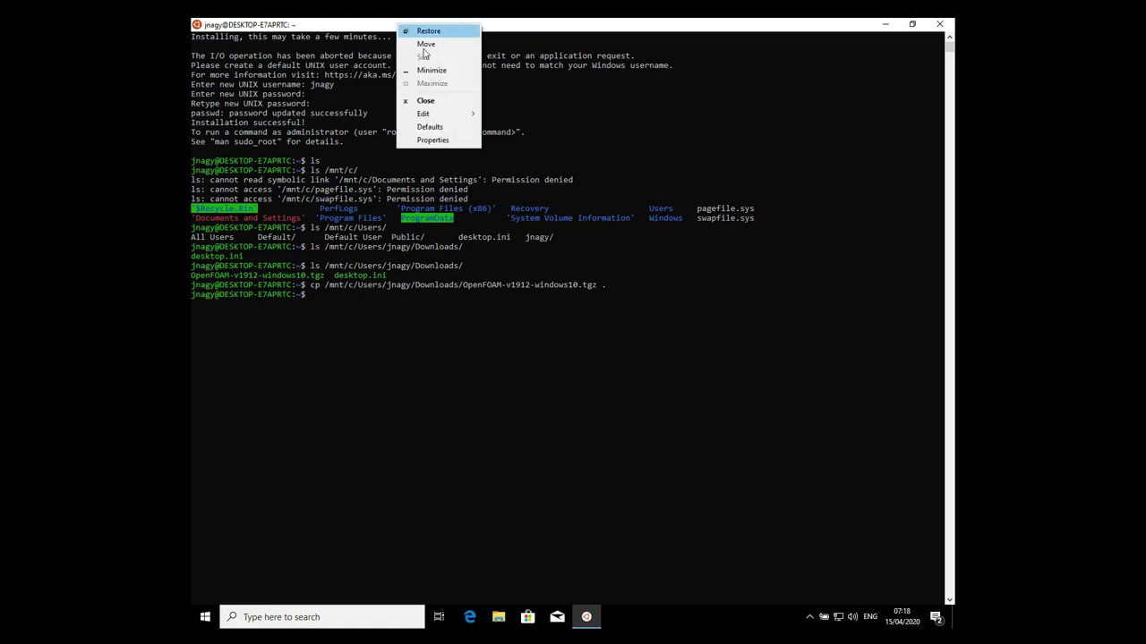
pyautogui.click(434, 140)
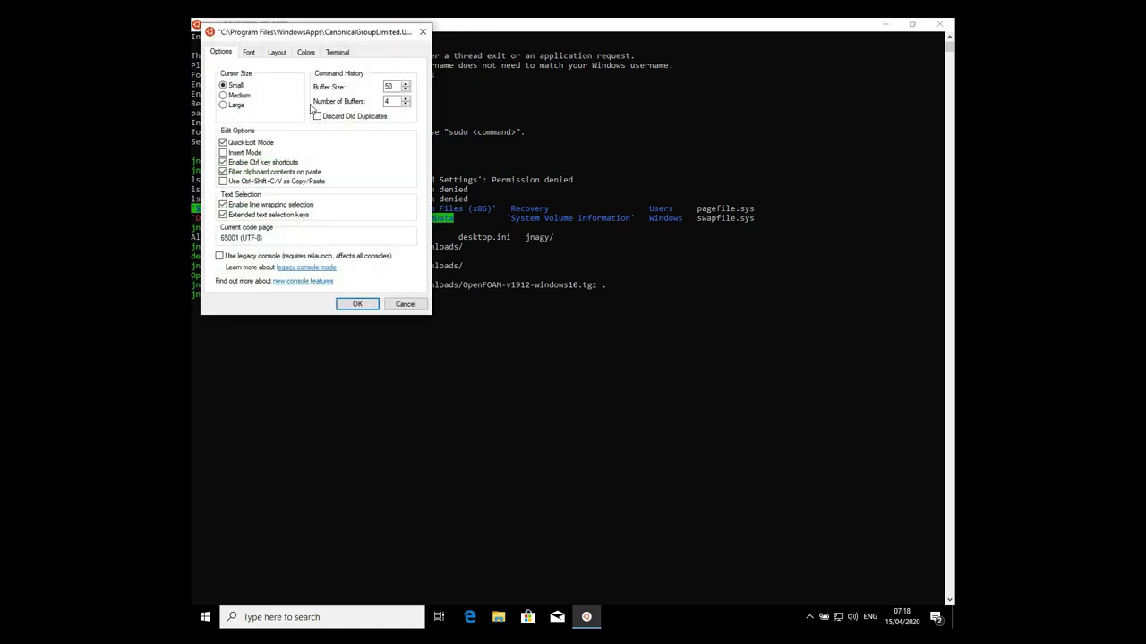
pyautogui.click(251, 53)
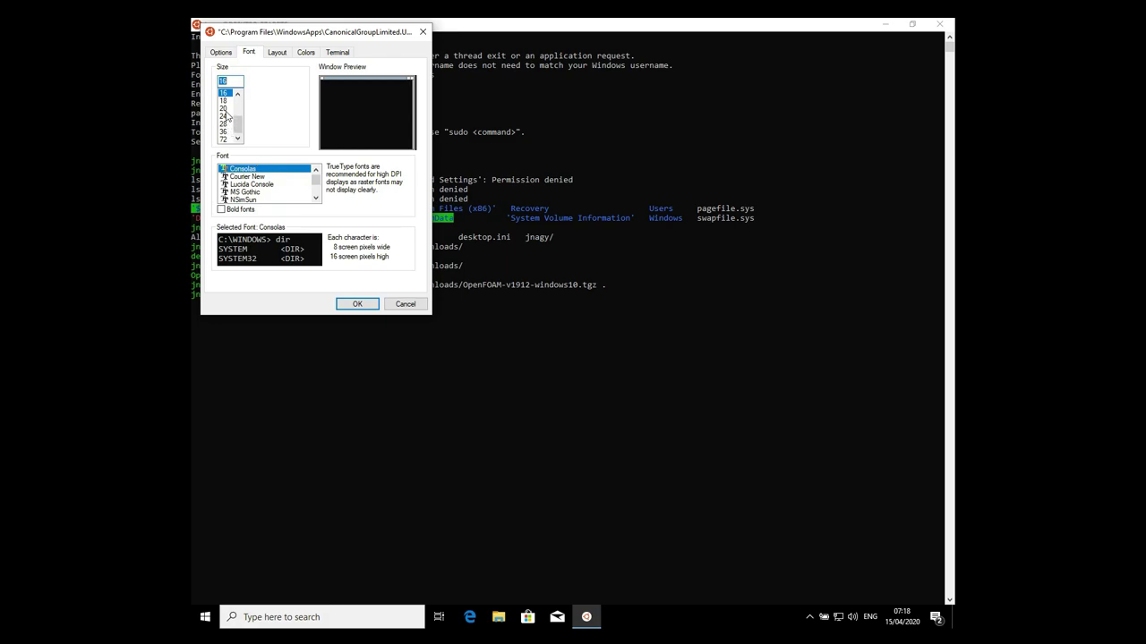
pyautogui.click(225, 116)
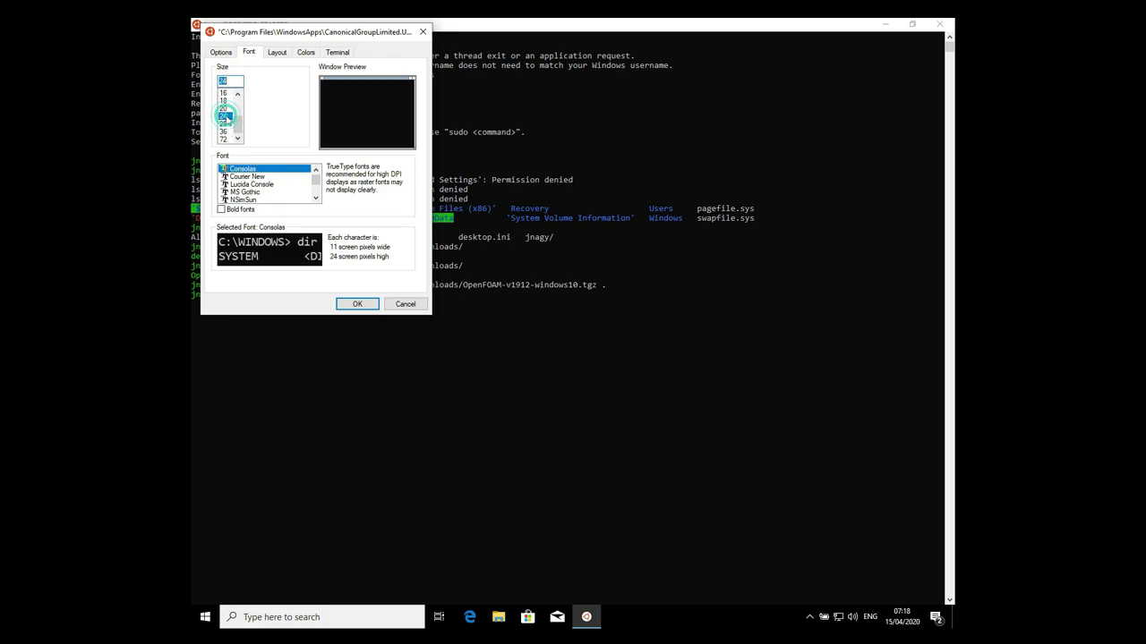
pyautogui.click(358, 305)
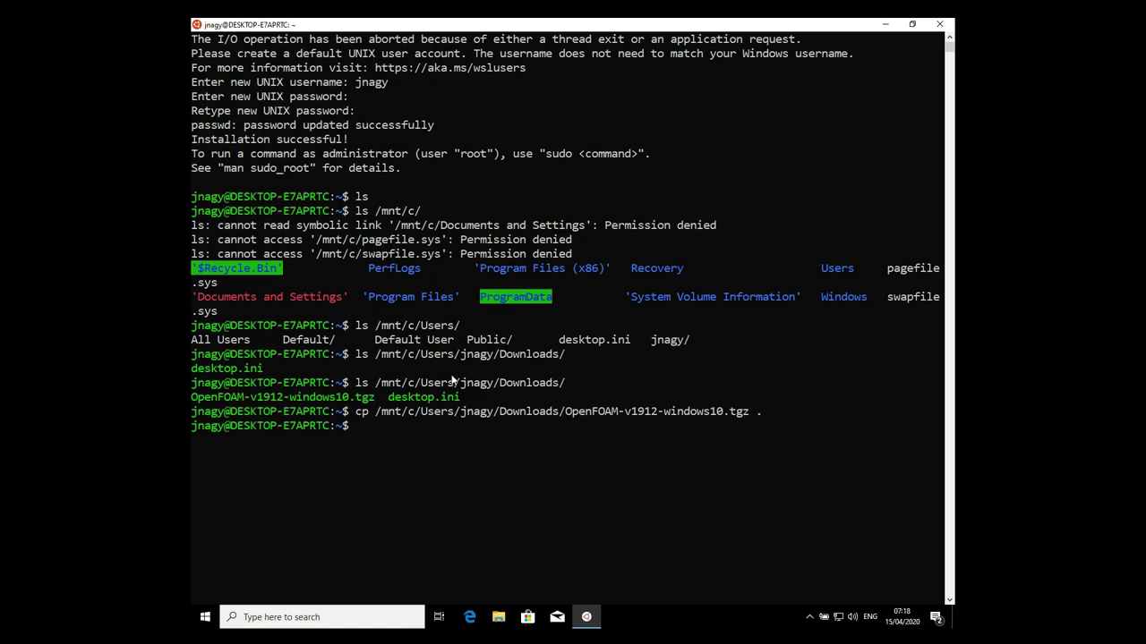
# List the home folder and start a tar command on OpenFOAM-v1912-windows10.tgz
pyautogui.write('ls')
pyautogui.press('Return')
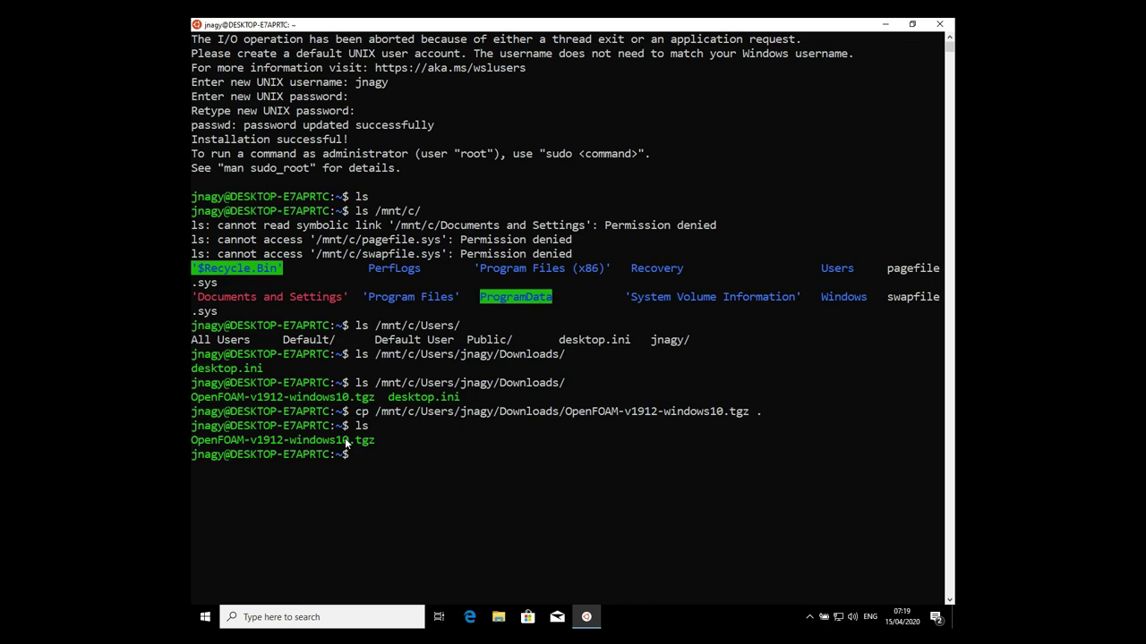
pyautogui.write('ar xvf Op')
pyautogui.press('Tab')
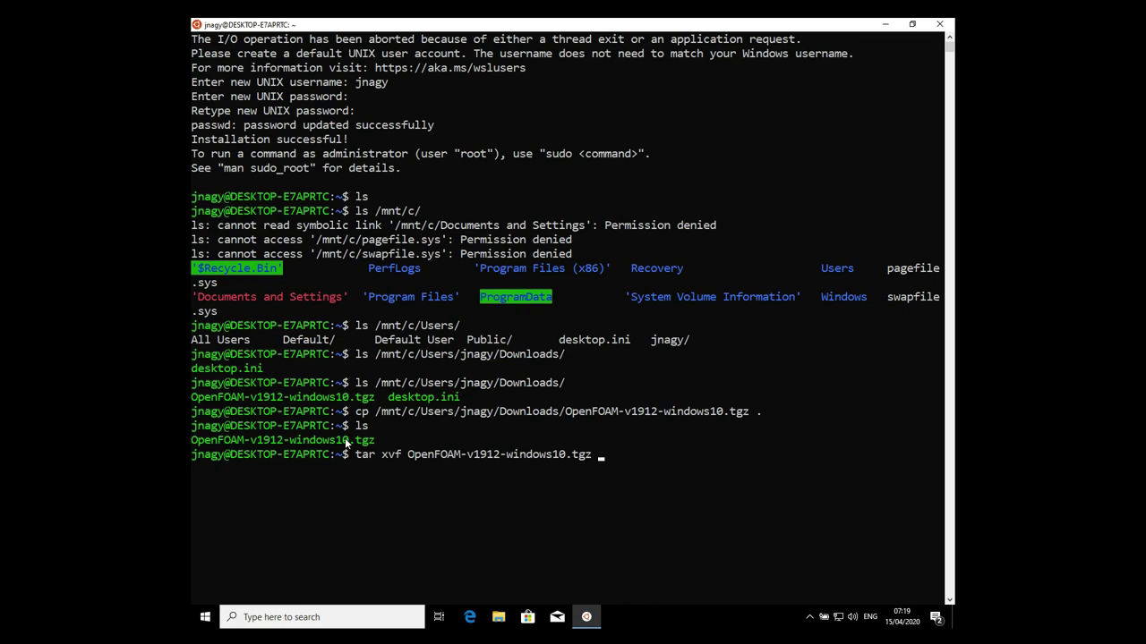
pyautogui.press('BackSpace')
pyautogui.press('BackSpace')
pyautogui.press('BackSpace')
pyautogui.press('BackSpace')
pyautogui.press('BackSpace')
pyautogui.press('BackSpace')
pyautogui.press('BackSpace')
pyautogui.press('BackSpace')
pyautogui.press('BackSpace')
pyautogui.press('BackSpace')
pyautogui.press('BackSpace')
pyautogui.press('BackSpace')
pyautogui.press('BackSpace')
pyautogui.press('BackSpace')
pyautogui.press('BackSpace')
pyautogui.press('BackSpace')
pyautogui.press('BackSpace')
pyautogui.press('BackSpace')
pyautogui.press('BackSpace')
pyautogui.press('BackSpace')
pyautogui.press('BackSpace')
pyautogui.press('BackSpace')
pyautogui.press('BackSpace')
pyautogui.press('BackSpace')
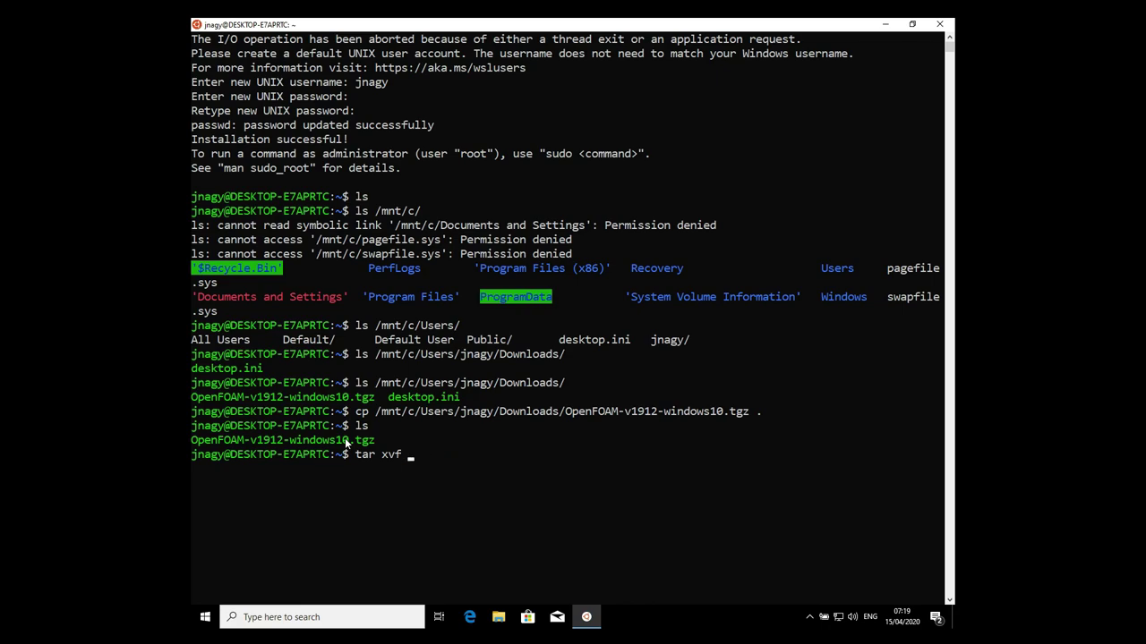
pyautogui.write('Op')
pyautogui.press('Tab')
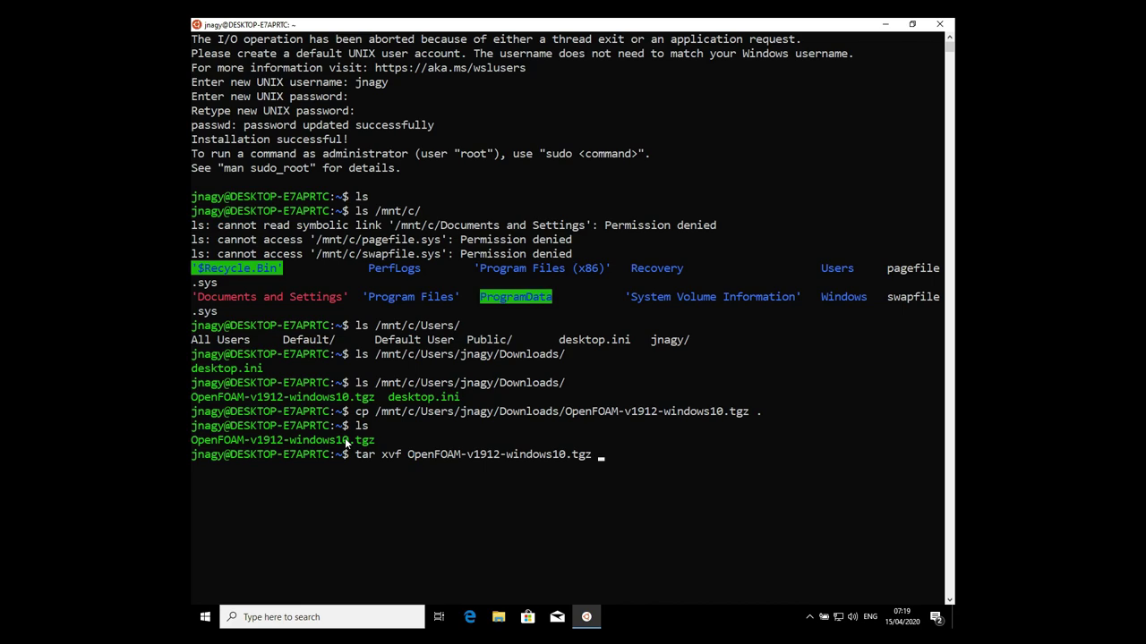
# Extract the archive with tar xf, without verbose output, and list the home folder
pyautogui.press('Left')
pyautogui.press('Left')
pyautogui.press('Left')
pyautogui.press('Left')
pyautogui.press('Left')
pyautogui.press('Left')
pyautogui.press('Left')
pyautogui.press('Left')
pyautogui.press('Left')
pyautogui.press('Left')
pyautogui.press('Left')
pyautogui.press('Left')
pyautogui.press('Left')
pyautogui.press('Left')
pyautogui.press('Left')
pyautogui.press('Left')
pyautogui.press('Left')
pyautogui.press('Left')
pyautogui.press('Left')
pyautogui.press('Left')
pyautogui.press('Left')
pyautogui.press('BackSpace')
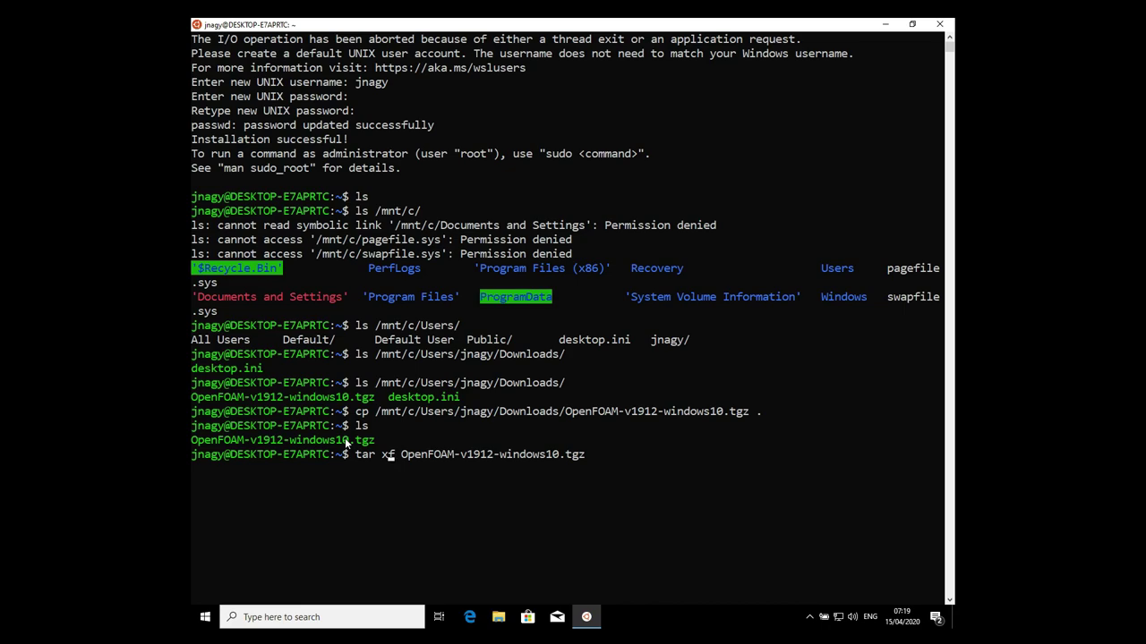
pyautogui.press('Right')
pyautogui.press('Right')
pyautogui.press('Right')
pyautogui.press('Right')
pyautogui.press('Right')
pyautogui.press('Right')
pyautogui.press('Right')
pyautogui.press('Right')
pyautogui.press('Right')
pyautogui.press('Right')
pyautogui.press('Right')
pyautogui.press('Right')
pyautogui.press('Right')
pyautogui.press('Right')
pyautogui.press('Right')
pyautogui.press('Right')
pyautogui.press('Right')
pyautogui.press('Right')
pyautogui.press('Right')
pyautogui.press('Right')
pyautogui.press('Right')
pyautogui.press('Return')
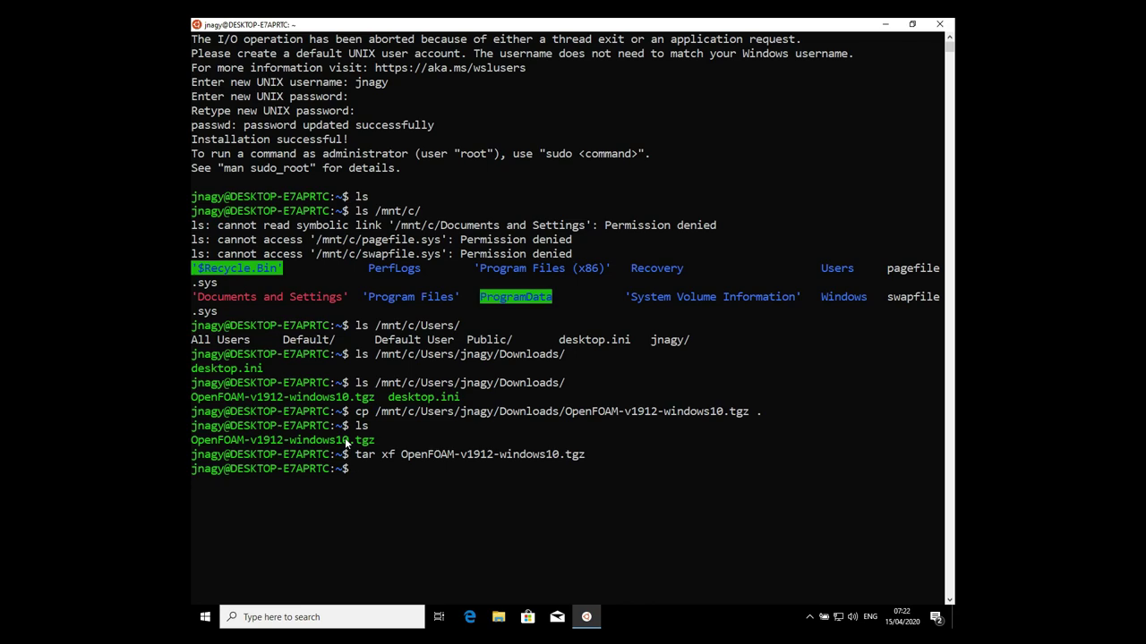
pyautogui.write('ls')
pyautogui.press('Return')
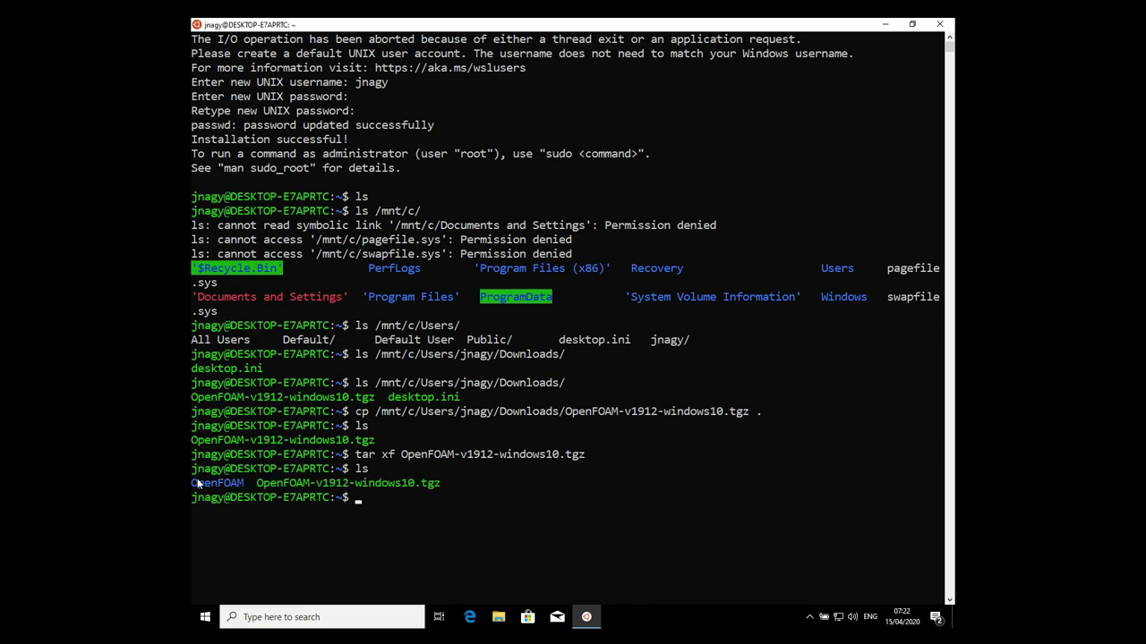
# List the contents of the OpenFOAM folder and its OpenFOAM-v1912 subfolder
pyautogui.write('ls Op')
pyautogui.press('Tab')
pyautogui.press('Return')
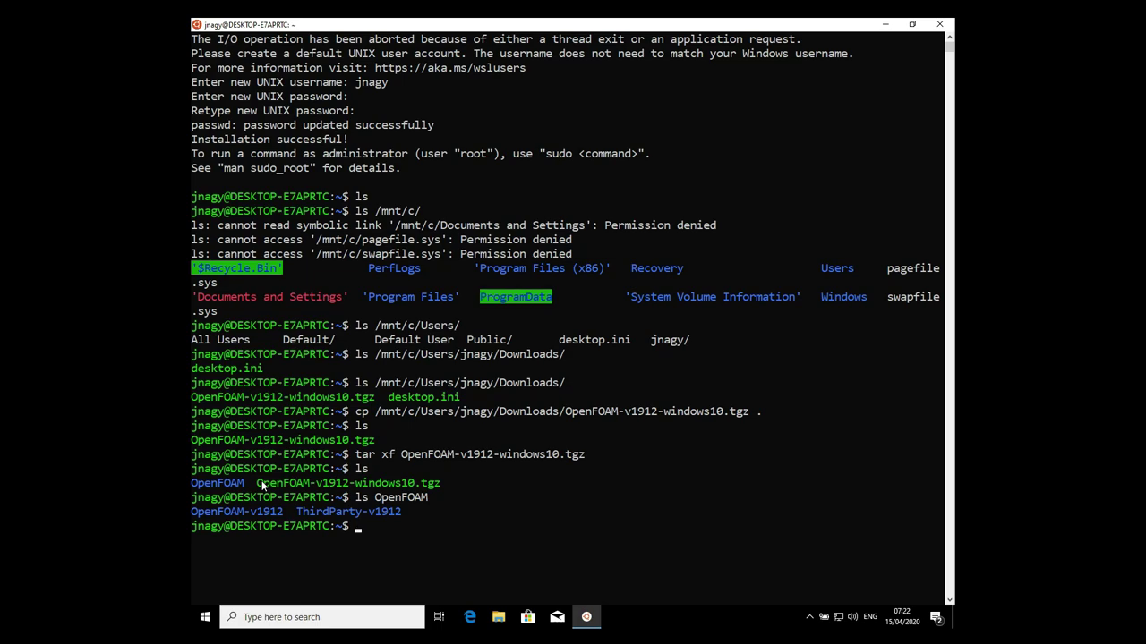
pyautogui.press('Up')
pyautogui.write('/Op')
pyautogui.press('Tab')
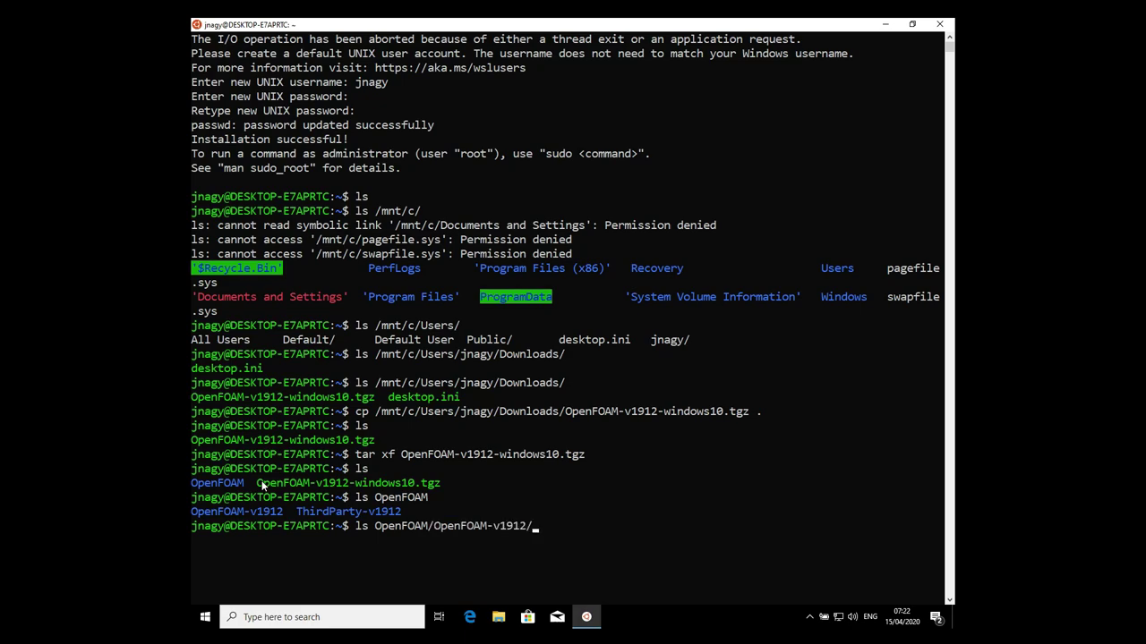
pyautogui.press('Return')
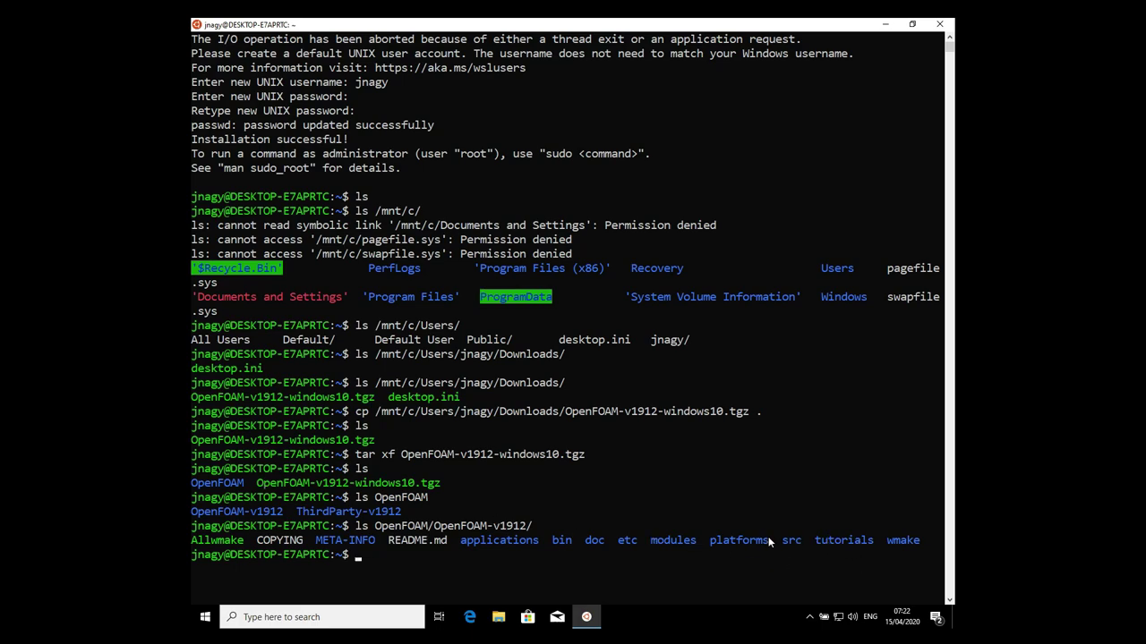
# List the compiled applications in OpenFOAM-v1912/platforms/linux64Gcc63DPInt32Opt/bin
pyautogui.press('Up')
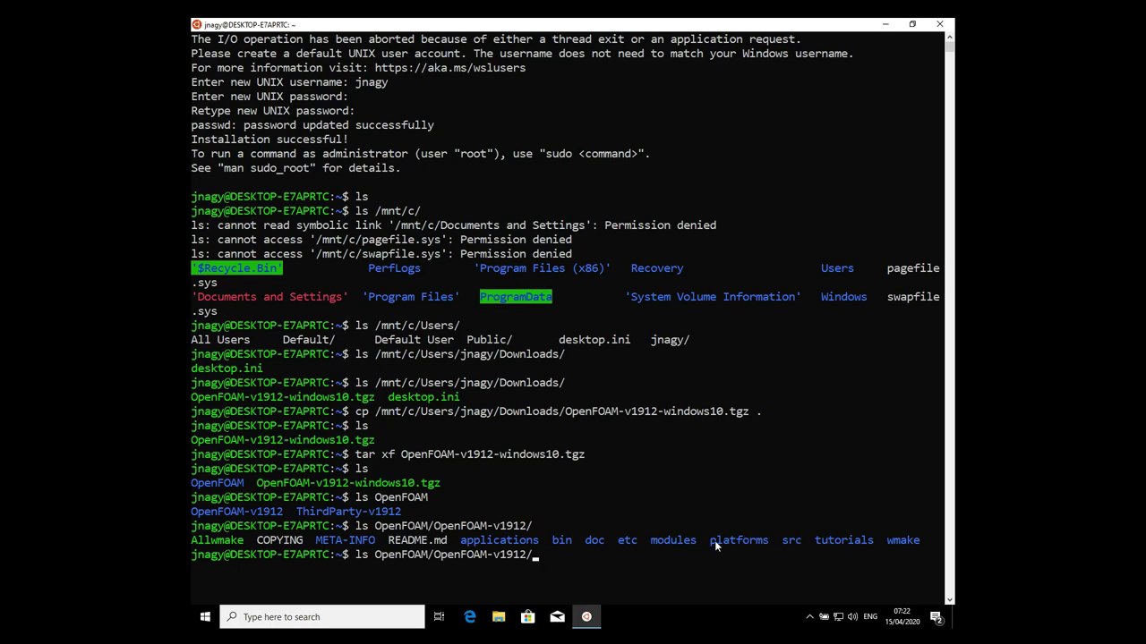
pyautogui.write('pl')
pyautogui.press('Tab')
pyautogui.press('Tab')
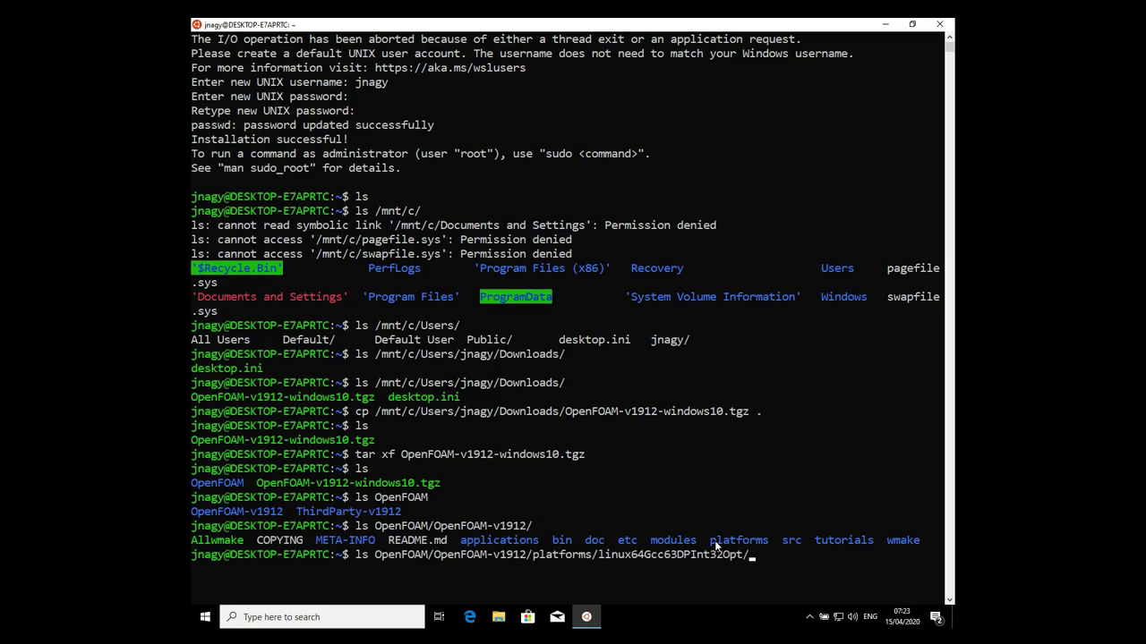
pyautogui.write('b')
pyautogui.press('Tab')
pyautogui.press('Return')
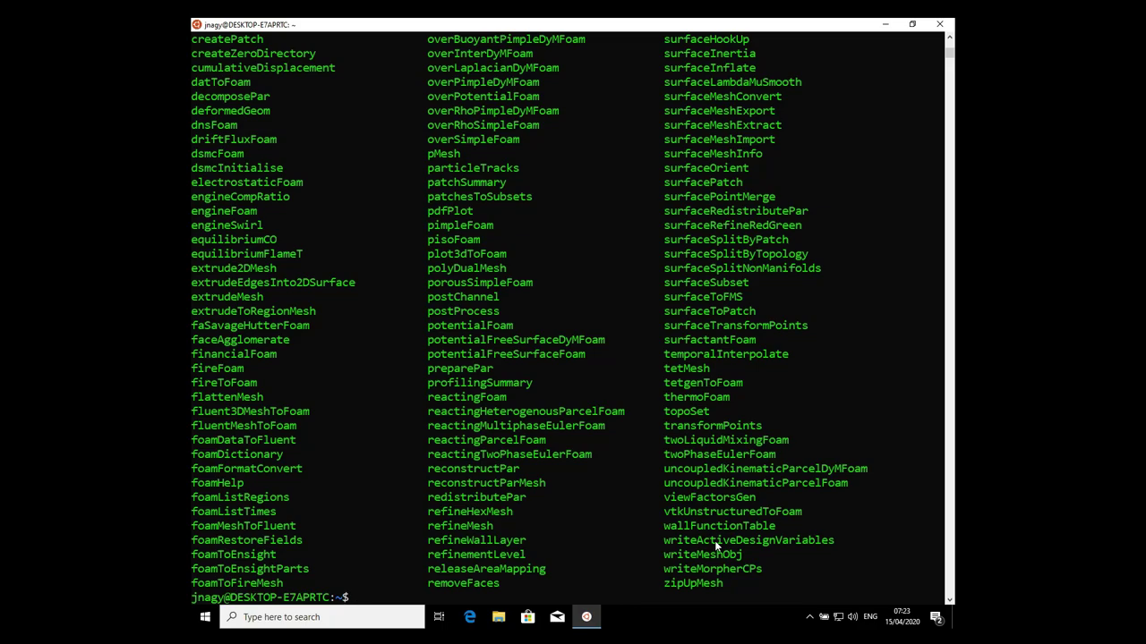
pyautogui.scroll(20, 653, 263)
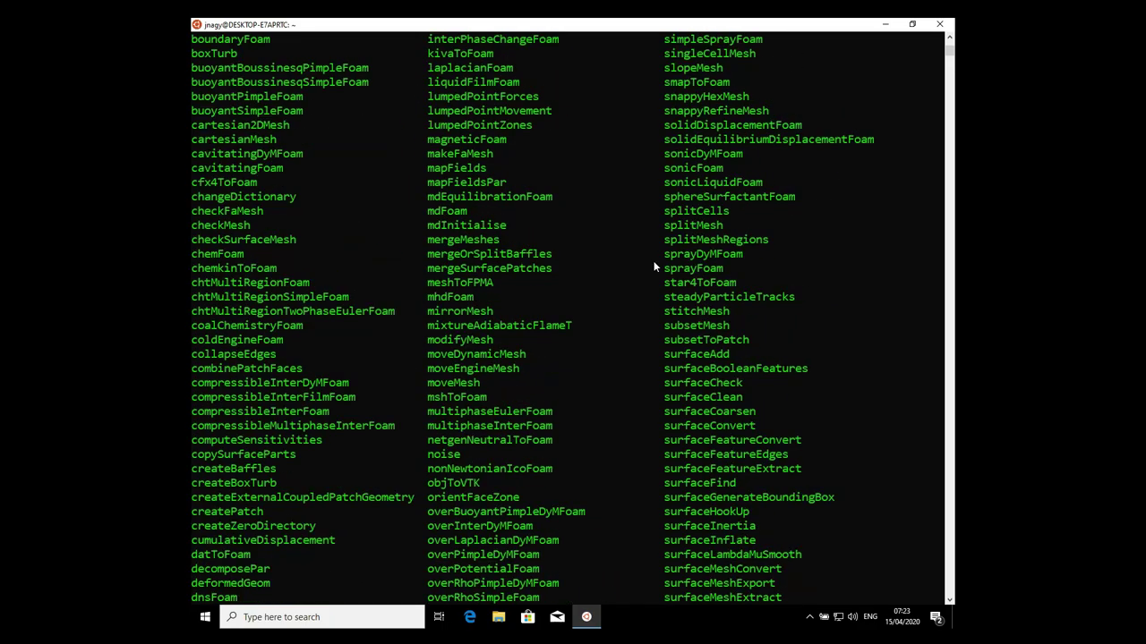
pyautogui.scroll(-4, 518, 278)
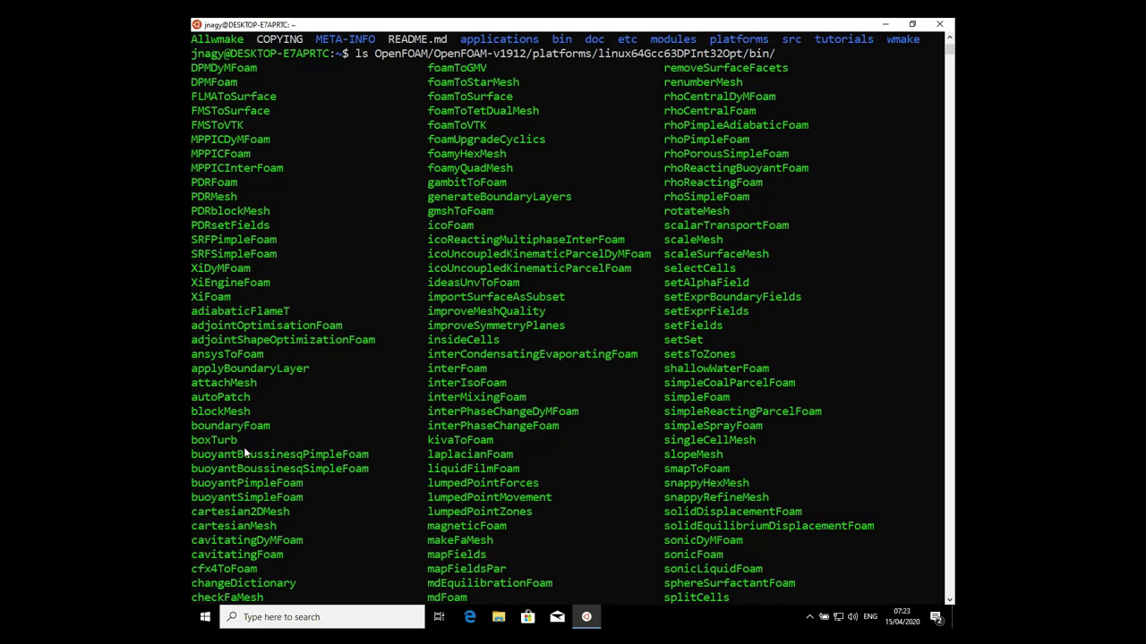
pyautogui.doubleClick(224, 410)
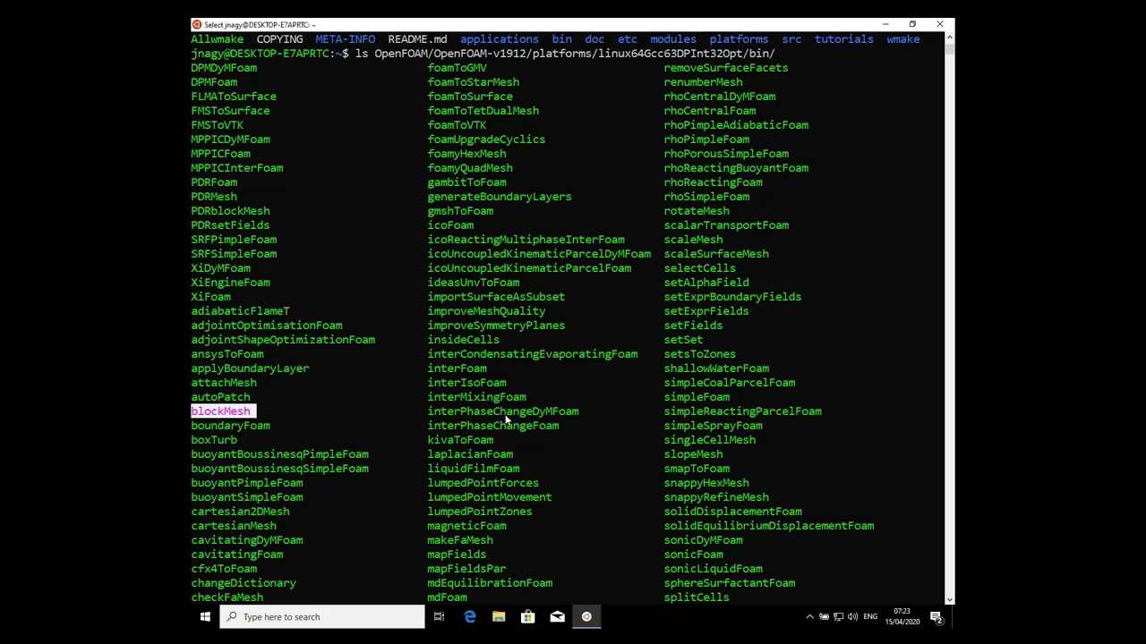
pyautogui.doubleClick(461, 368)
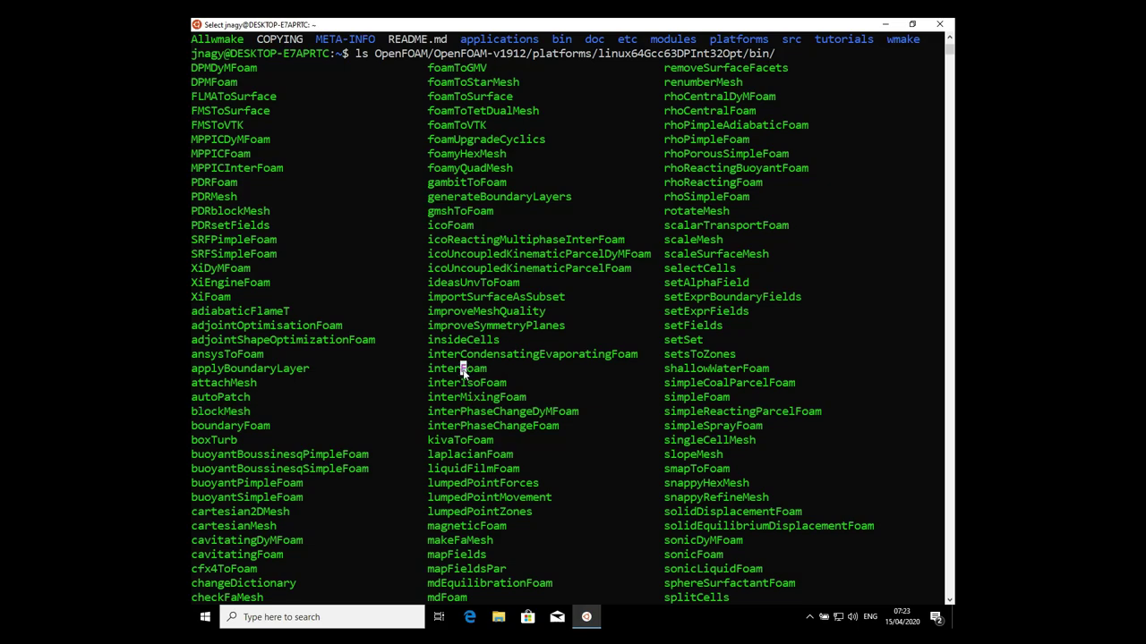
pyautogui.rightClick(477, 379)
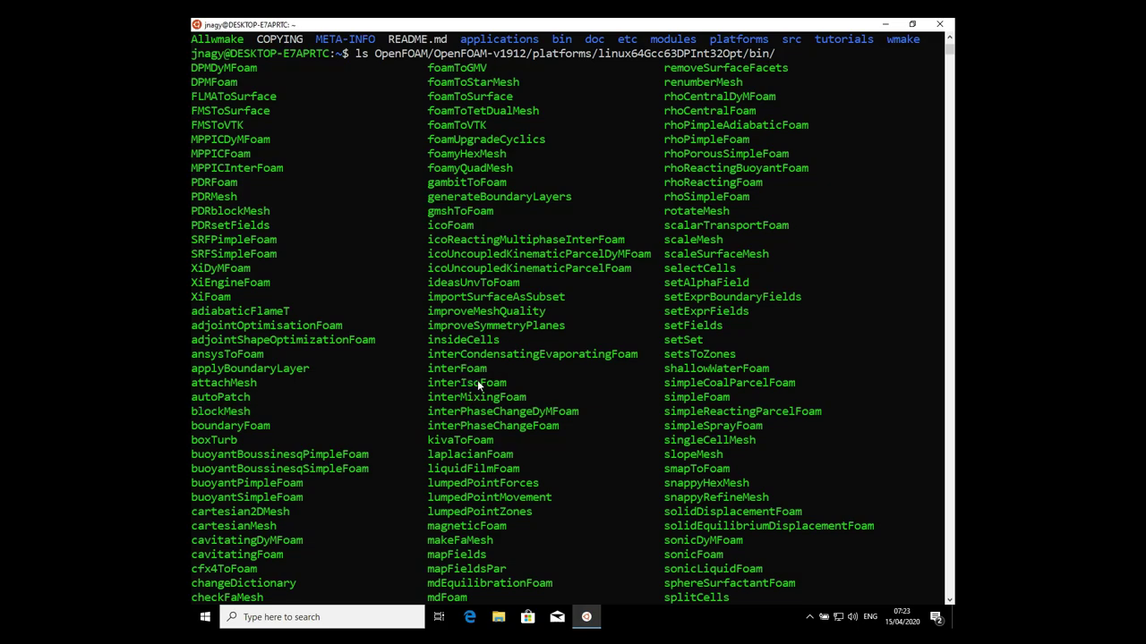
pyautogui.press('Return')
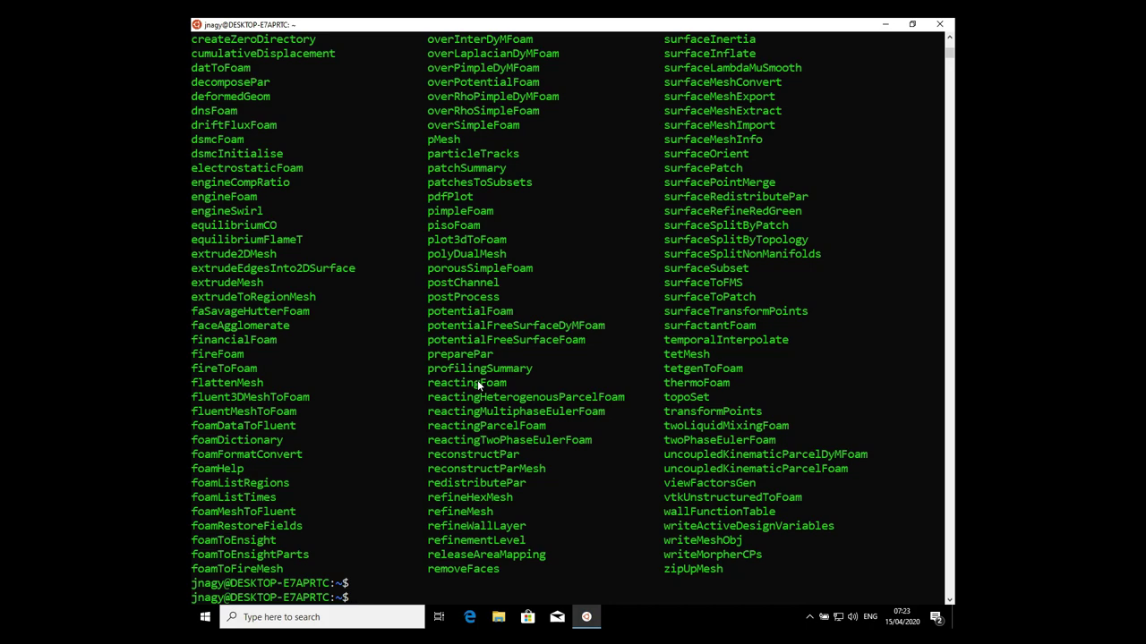
# Type a source command for the home OpenFOAM/OpenFOAM-v1912/etc/bashrc file
pyautogui.write('/')
pyautogui.press('BackSpace')
pyautogui.write('source /home/jnagy/')
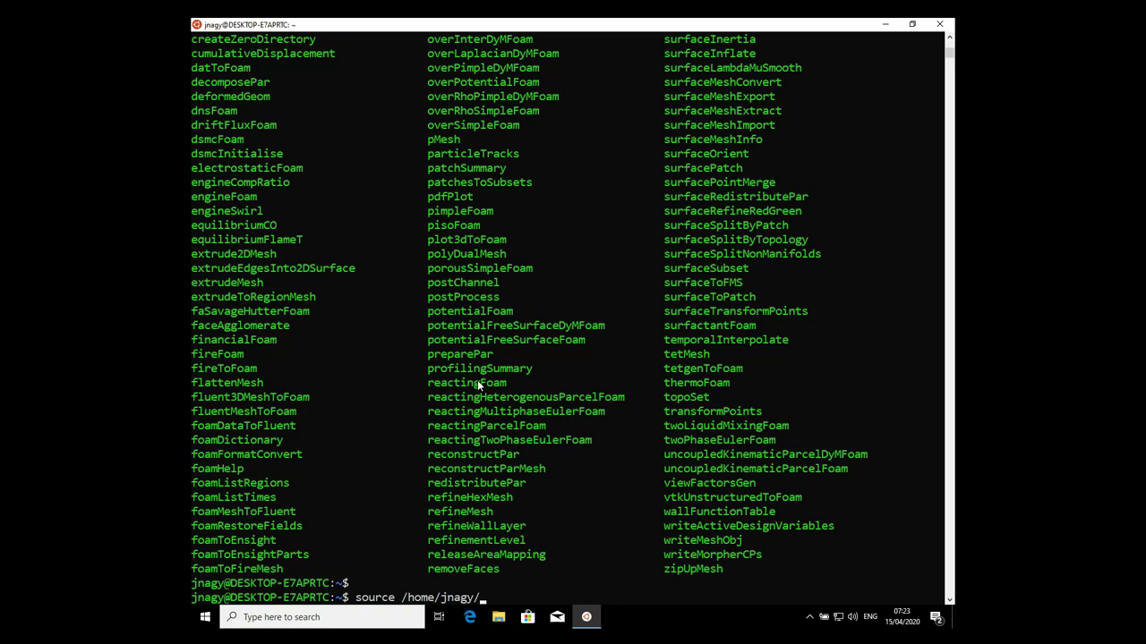
pyautogui.write('OpenFOAM/Op')
pyautogui.press('Tab')
pyautogui.write('etc/bashrc')
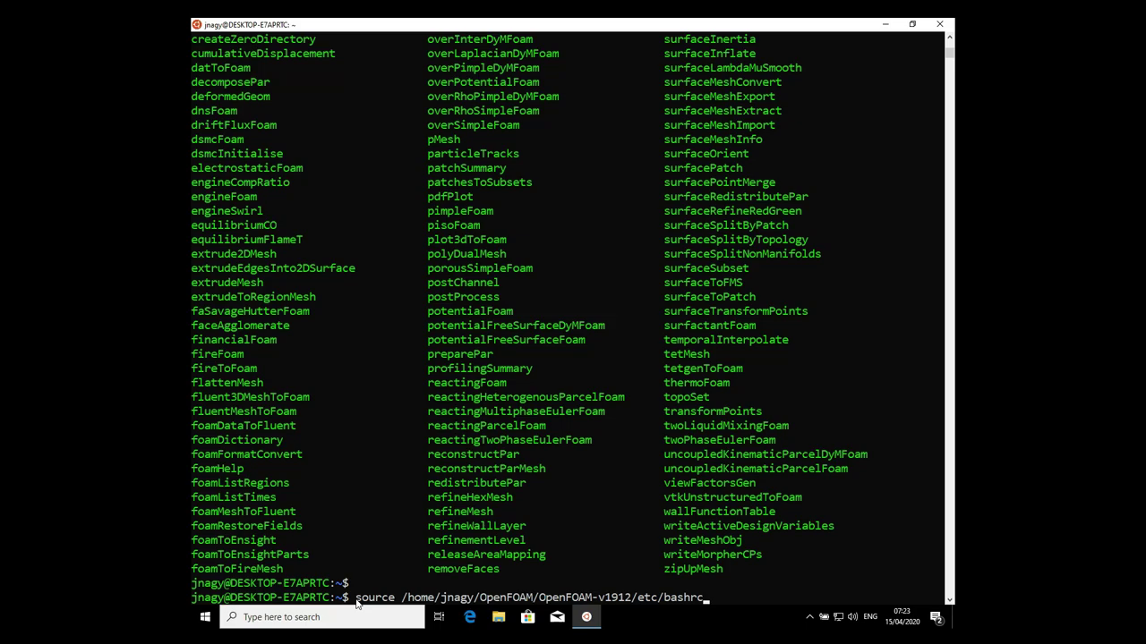
# Copy the source command to the clipboard and cancel it without running
pyautogui.moveTo(356, 601); pyautogui.dragTo(702, 601)
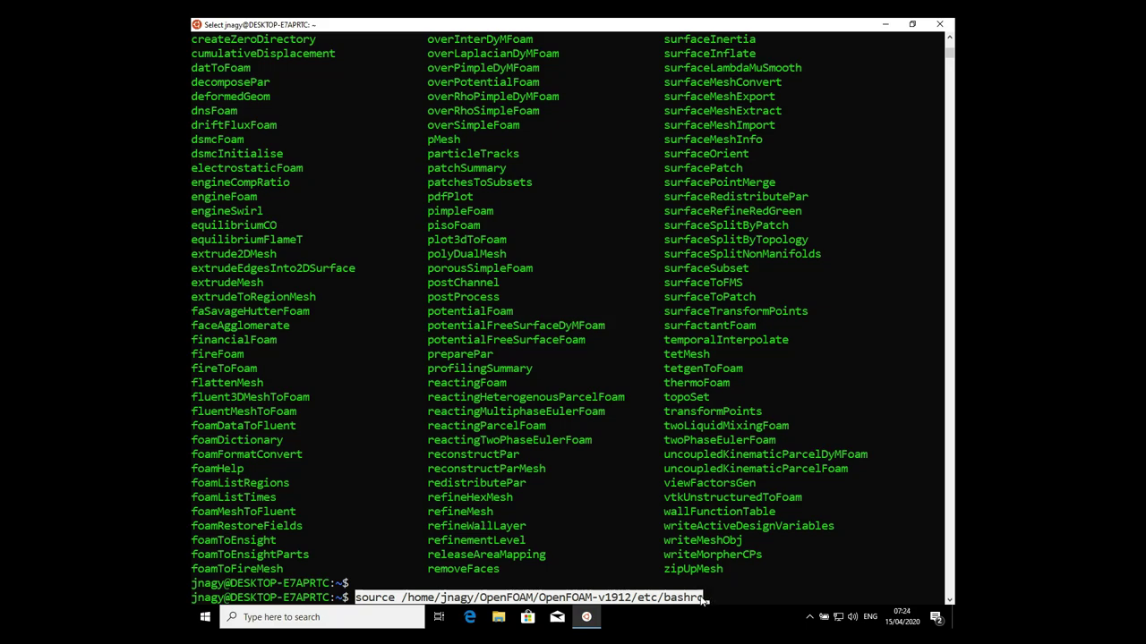
pyautogui.rightClick(691, 599)
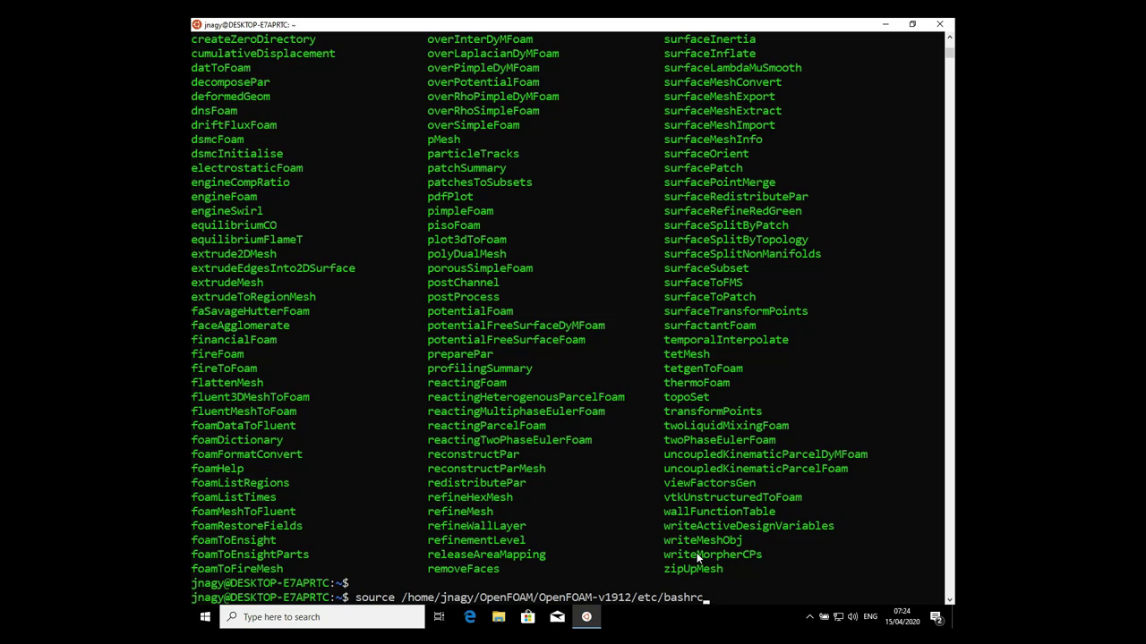
pyautogui.hotkey('ctrl', 'c')
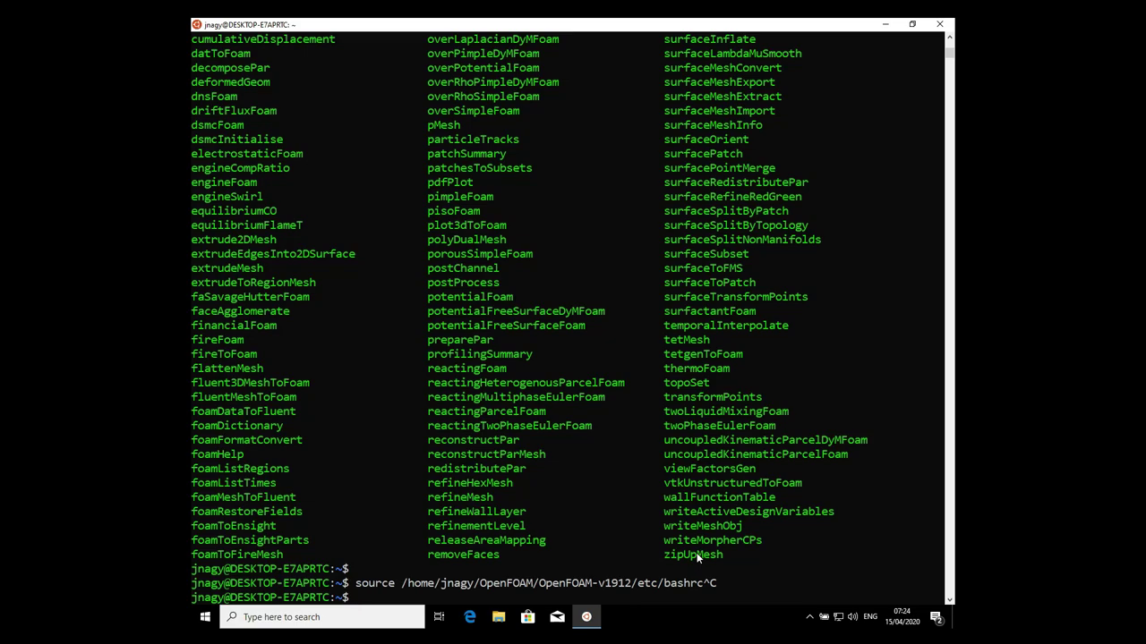
# Open .bashrc in nano and paste the OpenFOAM source line at the end
pyautogui.write('nano .bashrc')
pyautogui.press('Return')
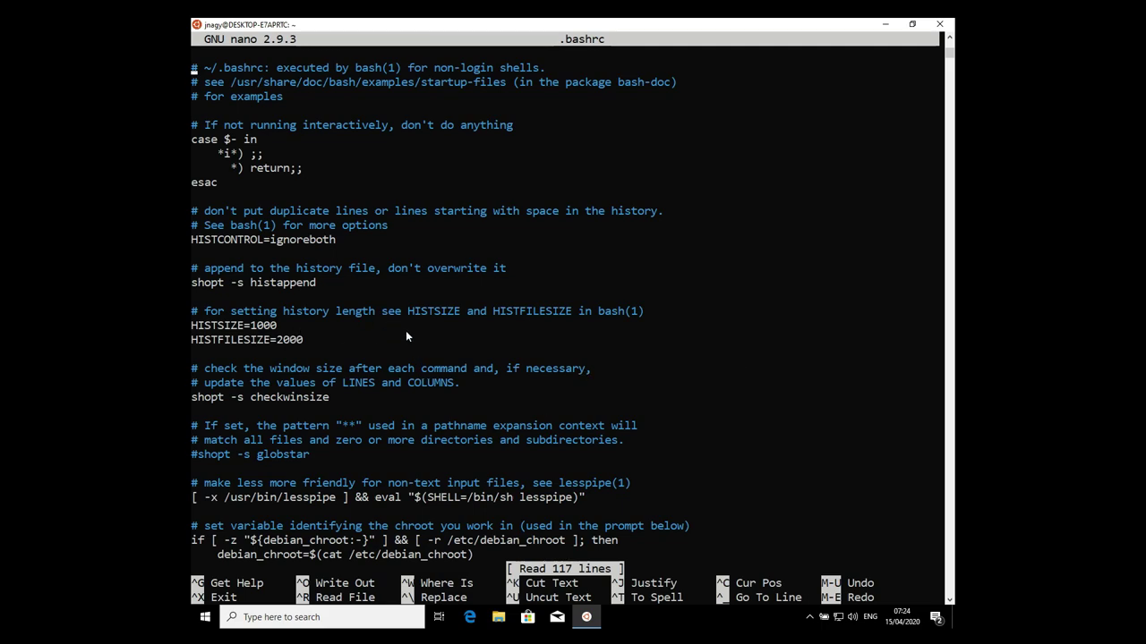
pyautogui.press('Down')
pyautogui.press('Down')
pyautogui.press('Down')
pyautogui.press('Down')
pyautogui.press('Down')
pyautogui.press('Down')
pyautogui.press('Down')
pyautogui.press('Down')
pyautogui.press('Down')
pyautogui.press('Down')
pyautogui.press('Down')
pyautogui.press('Down')
pyautogui.press('Down')
pyautogui.press('Down')
pyautogui.press('Down')
pyautogui.press('Down')
pyautogui.press('Down')
pyautogui.press('Down')
pyautogui.press('Down')
pyautogui.press('Down')
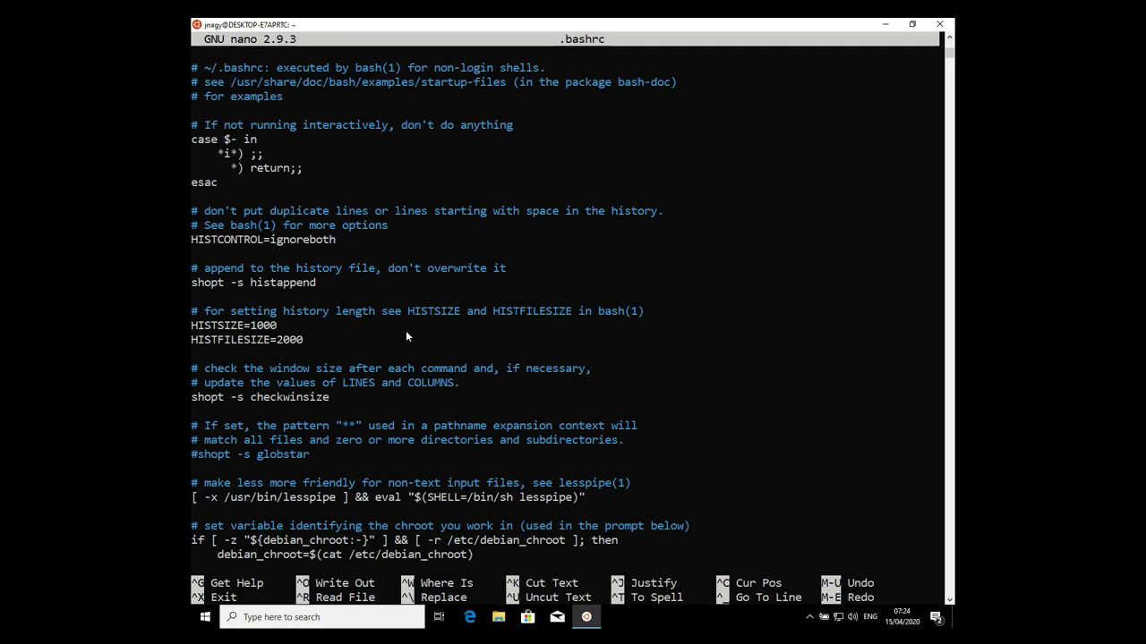
pyautogui.press('Down')
pyautogui.press('Down')
pyautogui.press('Down')
pyautogui.press('Down')
pyautogui.press('Down')
pyautogui.press('Down')
pyautogui.press('Down')
pyautogui.press('Down')
pyautogui.press('Down')
pyautogui.press('Down')
pyautogui.press('Down')
pyautogui.press('Down')
pyautogui.press('Down')
pyautogui.press('Down')
pyautogui.press('Down')
pyautogui.press('Down')
pyautogui.press('Down')
pyautogui.press('Down')
pyautogui.press('Down')
pyautogui.press('Down')
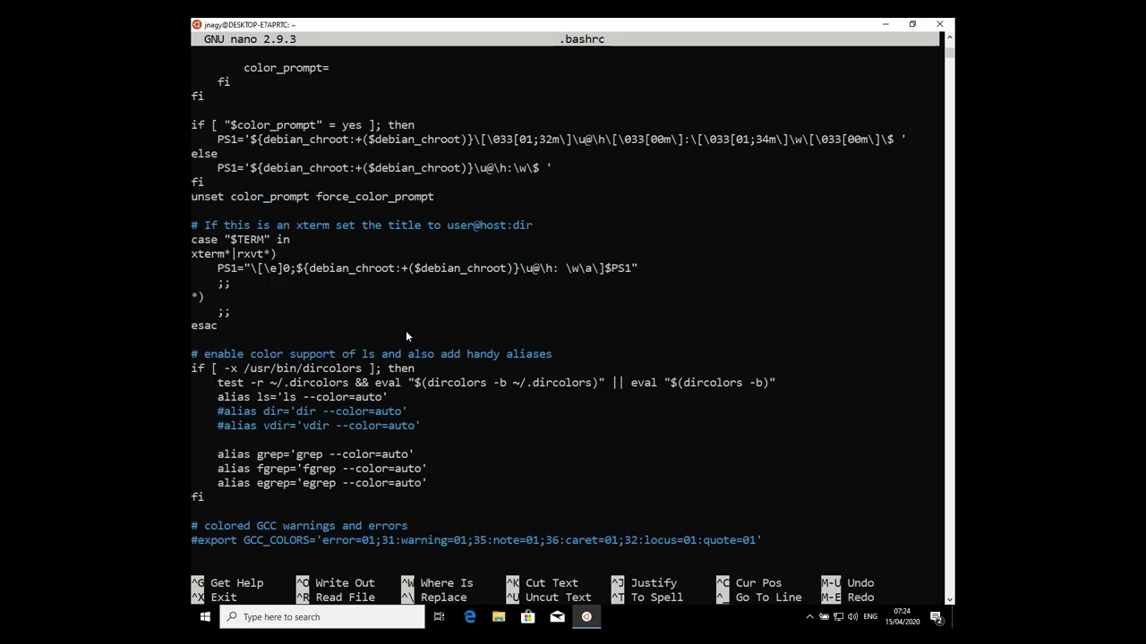
pyautogui.press('Down')
pyautogui.press('Down')
pyautogui.press('Down')
pyautogui.press('Down')
pyautogui.press('Down')
pyautogui.press('Down')
pyautogui.press('Down')
pyautogui.press('Down')
pyautogui.press('Down')
pyautogui.press('Down')
pyautogui.press('Down')
pyautogui.press('Down')
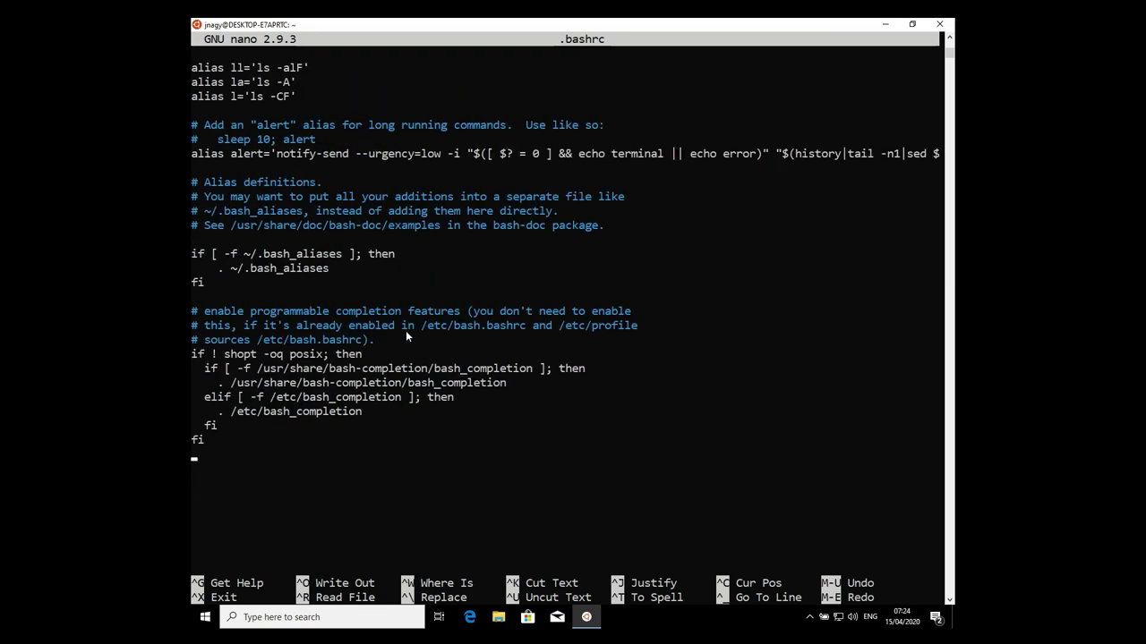
pyautogui.press('Return')
pyautogui.rightClick(285, 467)
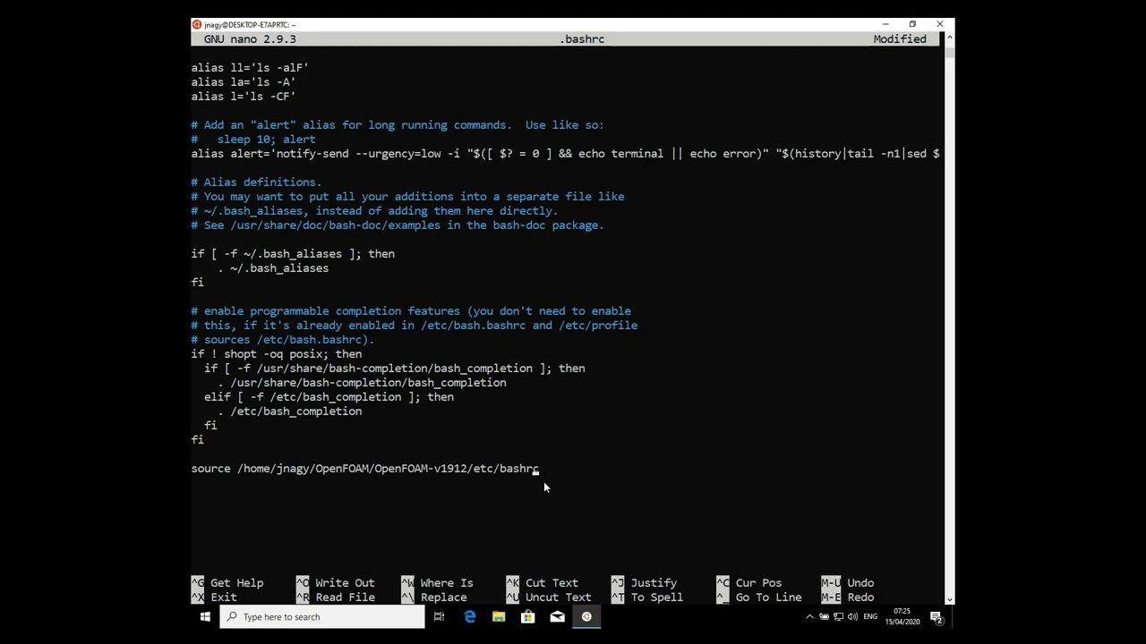
# Replace the home directory prefix with ~/ so the path reads ~/OpenFOAM/OpenFOAM-v1912/etc/bashrc
pyautogui.press('Down')
pyautogui.press('Up')
pyautogui.hotkey('ctrl', 'Left')
pyautogui.press('BackSpace')
pyautogui.press('BackSpace')
pyautogui.press('BackSpace')
pyautogui.press('BackSpace')
pyautogui.press('BackSpace')
pyautogui.press('BackSpace')
pyautogui.press('BackSpace')
pyautogui.press('BackSpace')
pyautogui.press('BackSpace')
pyautogui.press('BackSpace')
pyautogui.press('BackSpace')
pyautogui.press('BackSpace')
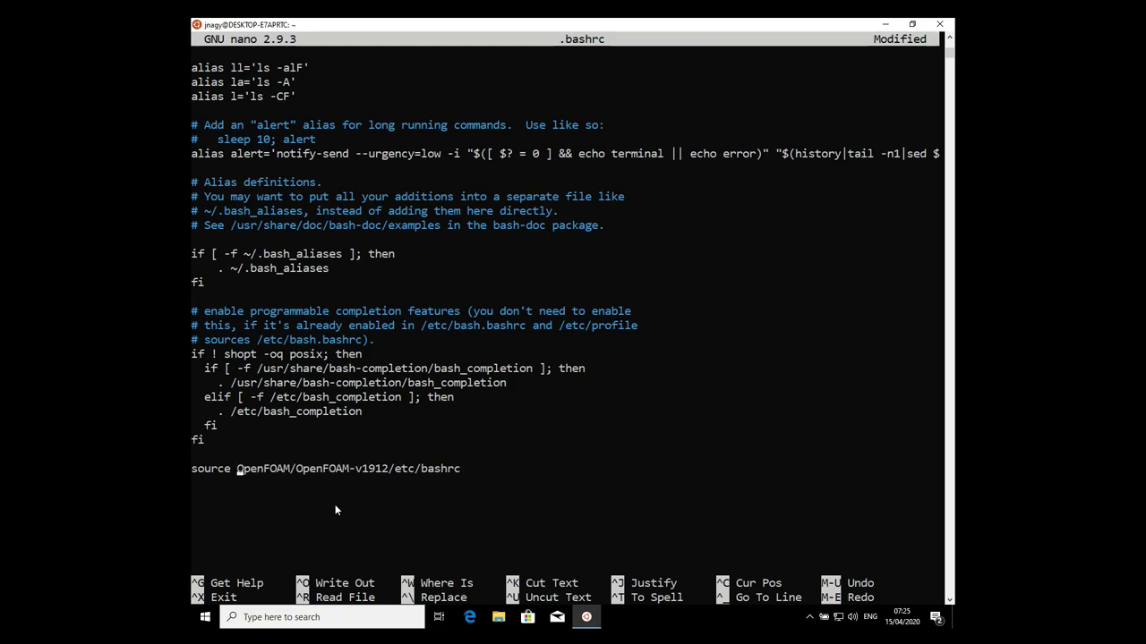
pyautogui.write('~/')
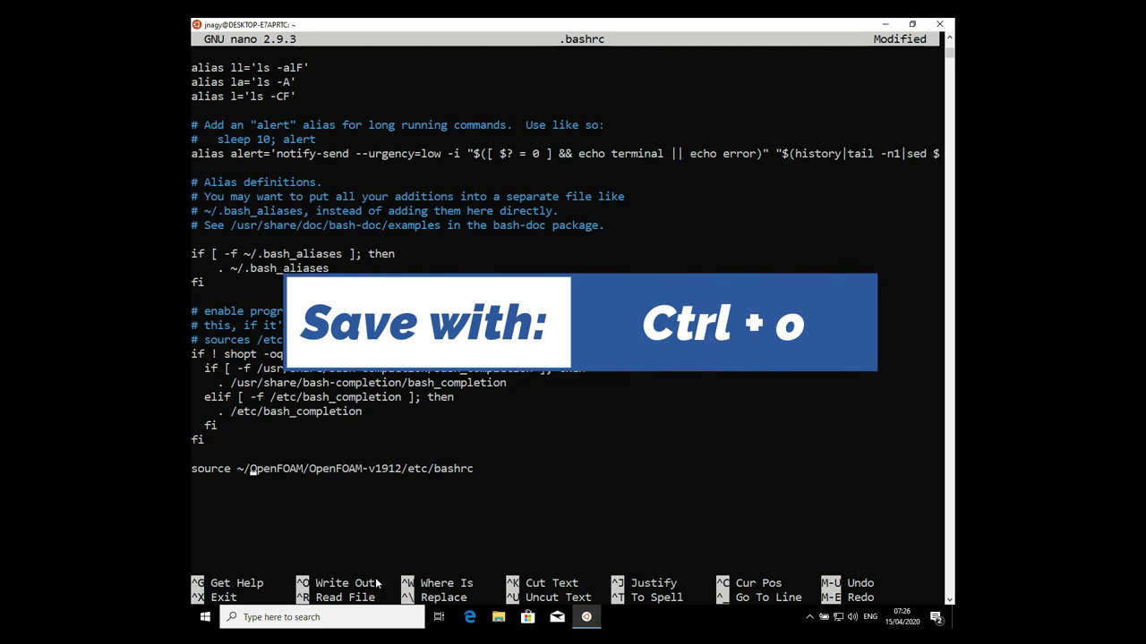
# Write the changes to .bashrc and exit nano back to the shell
pyautogui.moveTo(311, 585); pyautogui.dragTo(376, 585)
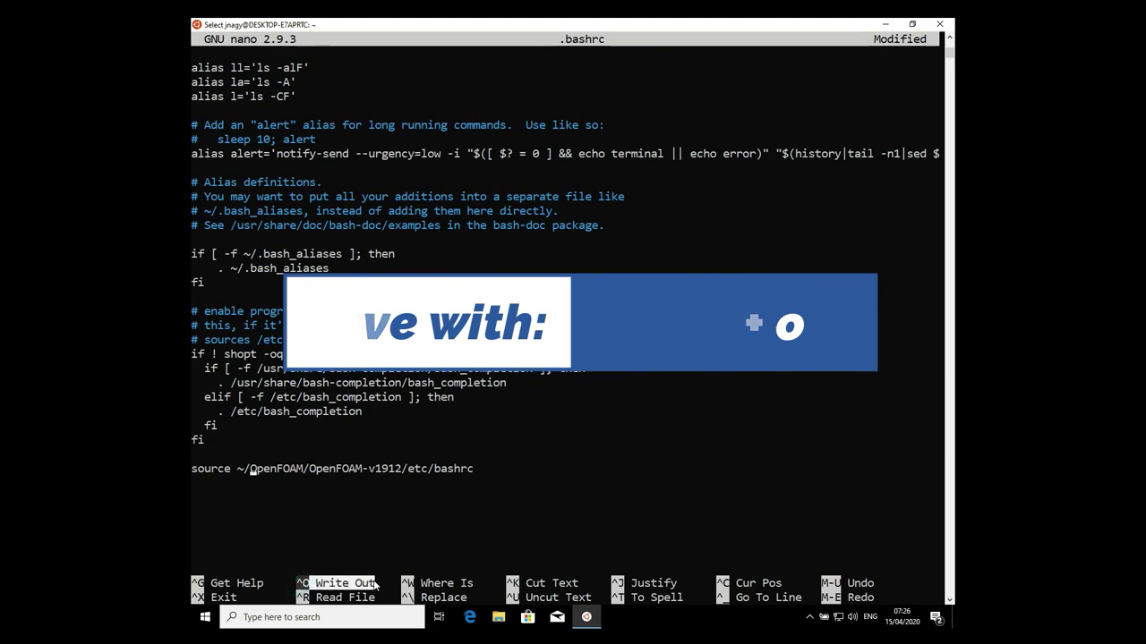
pyautogui.click(370, 583)
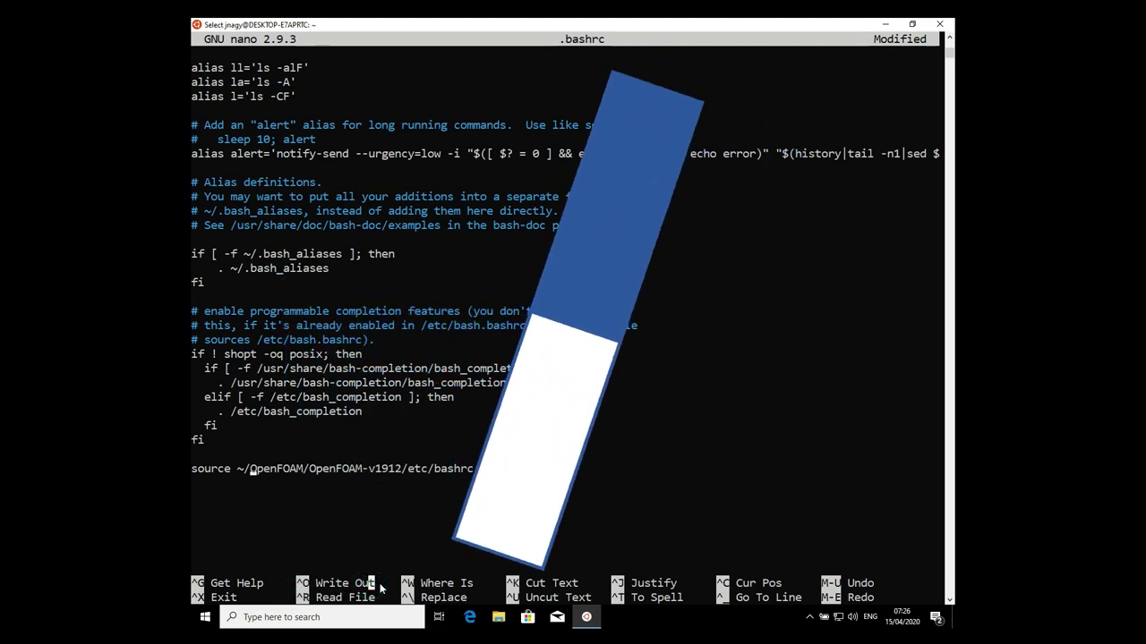
pyautogui.hotkey('ctrl', 'o')
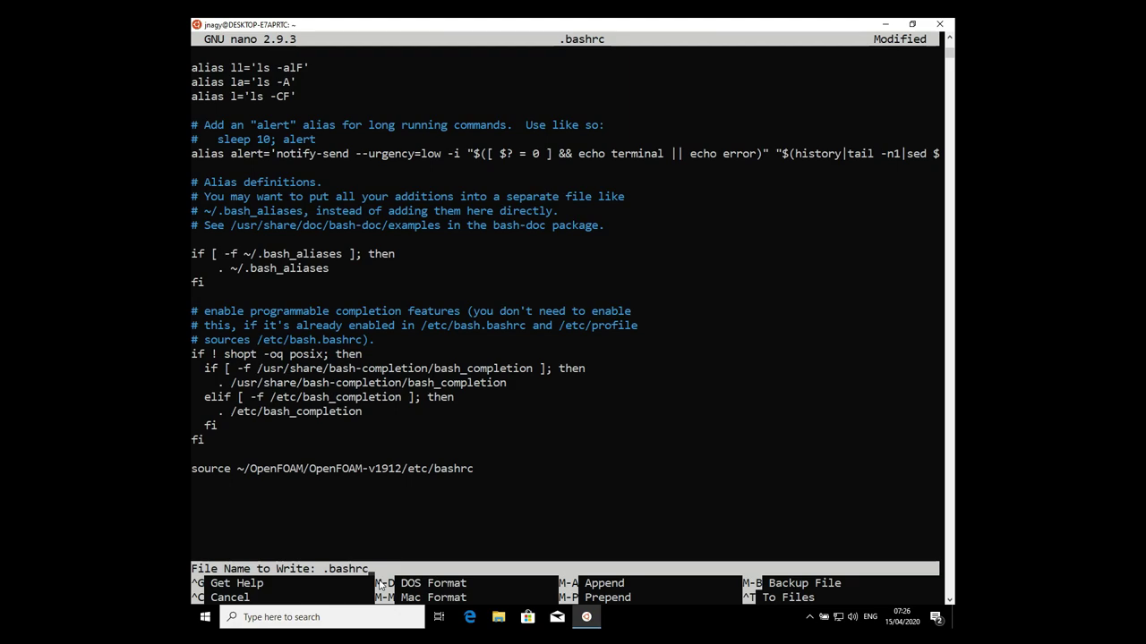
pyautogui.press('Return')
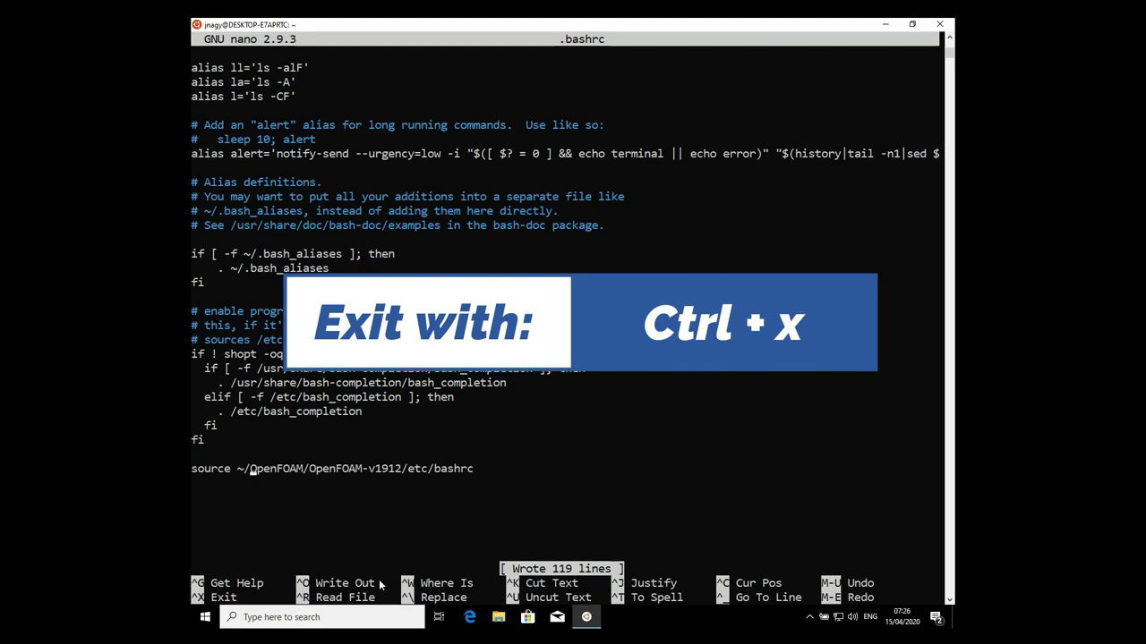
pyautogui.hotkey('ctrl', 'x')
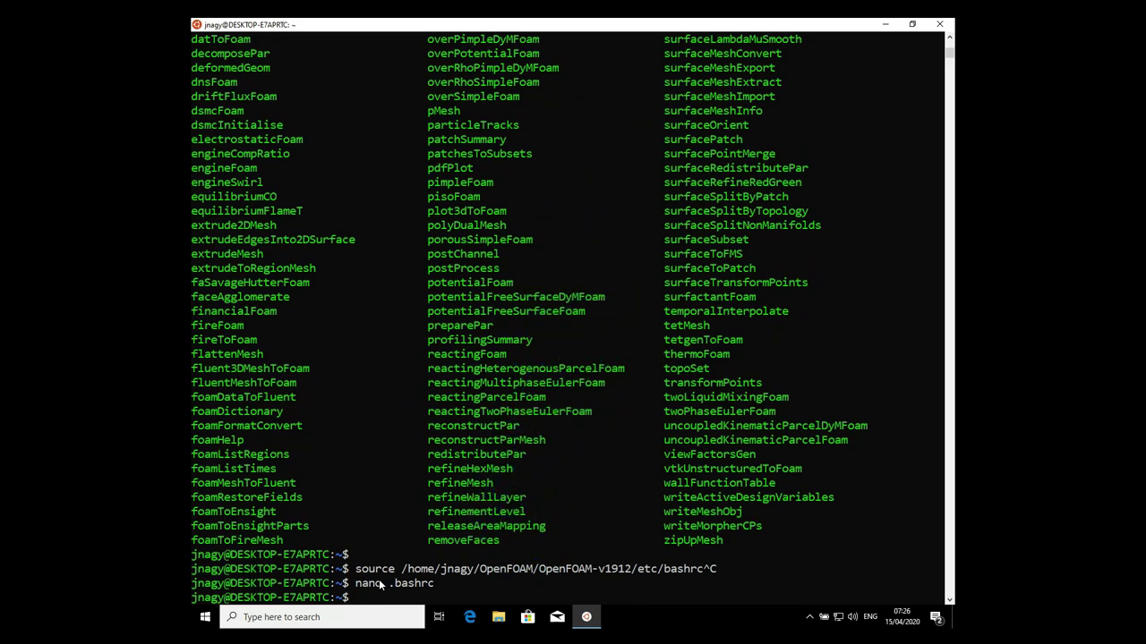
pyautogui.press('Up')
pyautogui.press('Return')
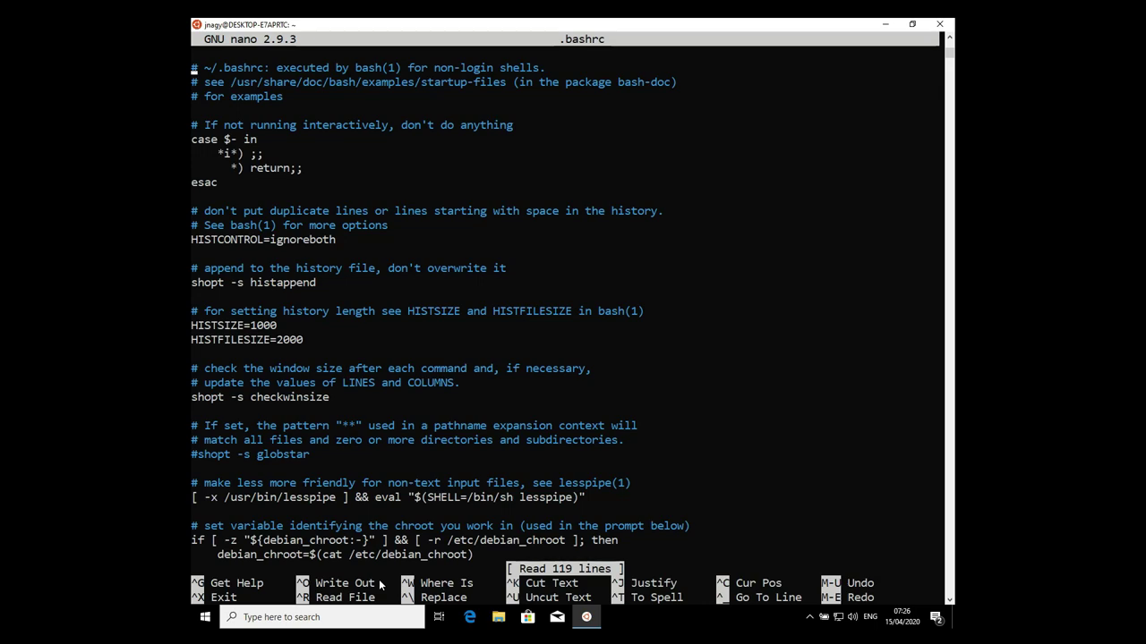
pyautogui.press('pagedown')
pyautogui.press('pagedown')
pyautogui.press('pagedown')
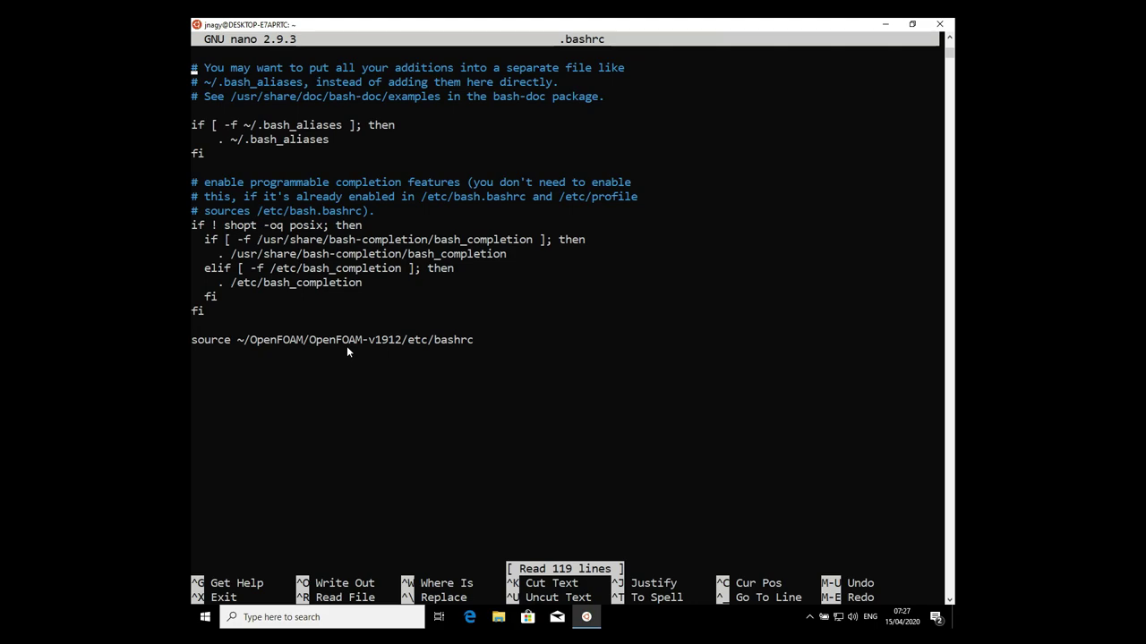
pyautogui.hotkey('ctrl', 'x')
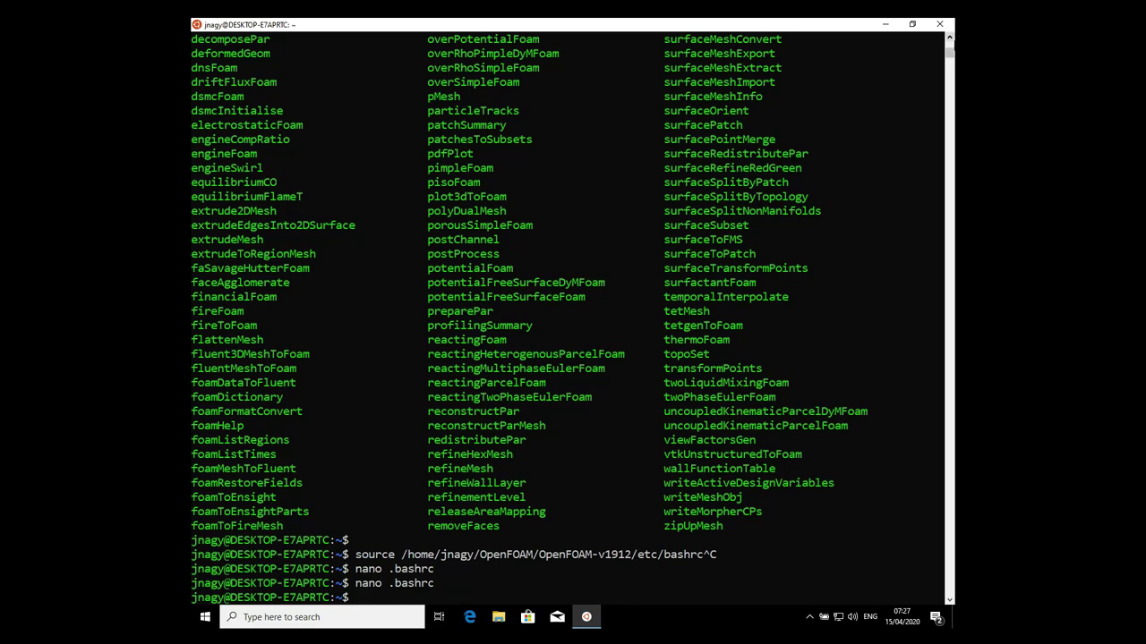
# Close the terminal and relaunch Ubuntu 18.04 LTS in a maximized window
pyautogui.click(939, 25)
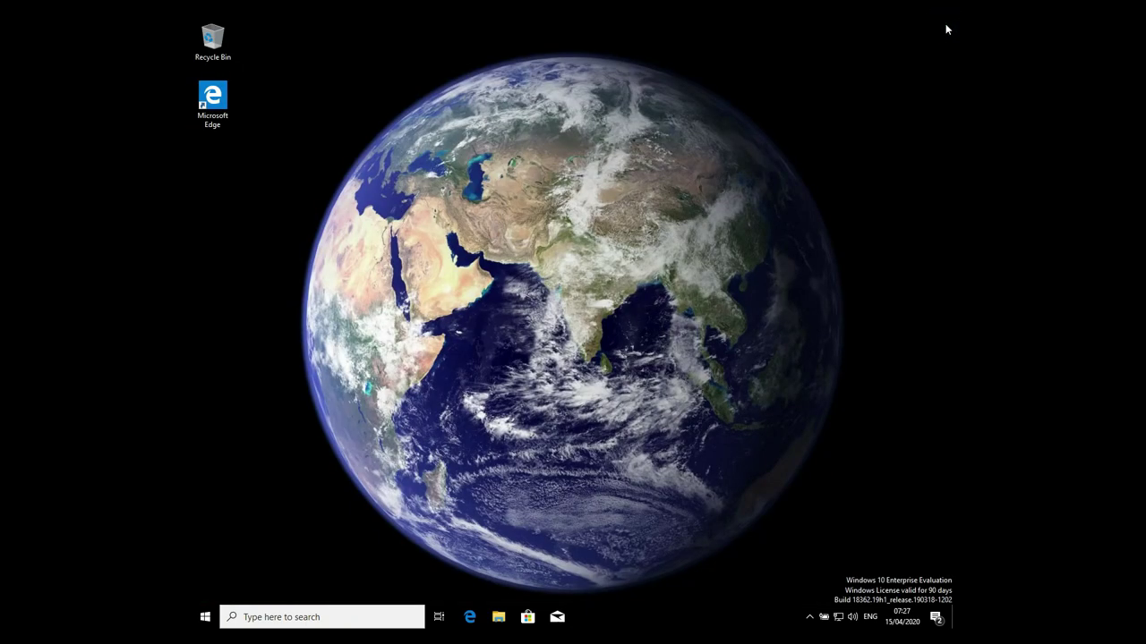
pyautogui.click(204, 616)
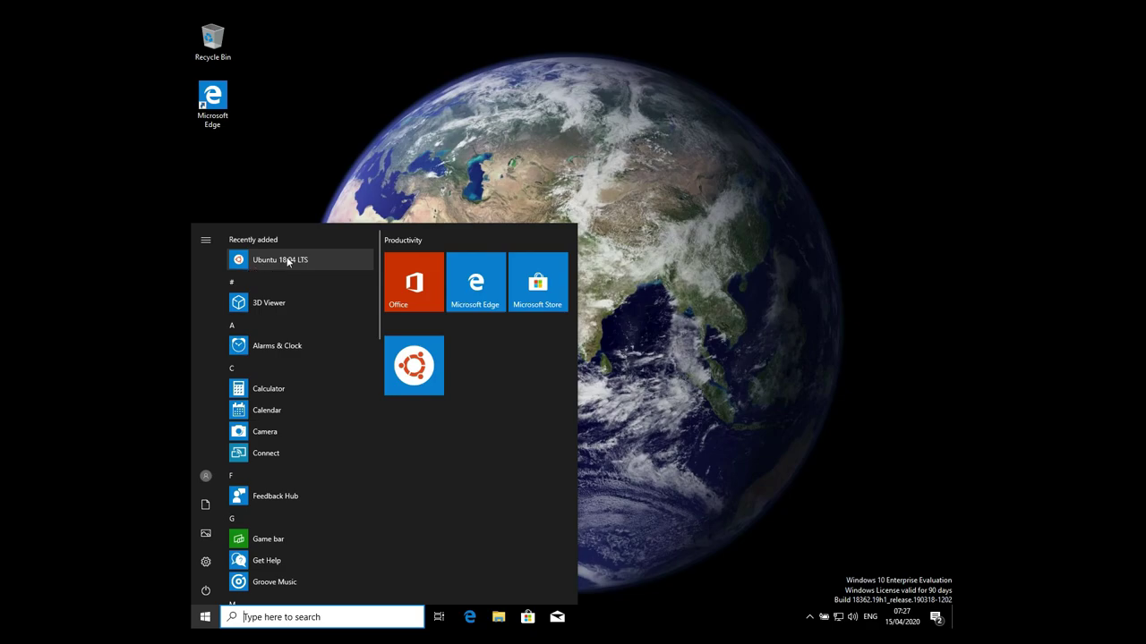
pyautogui.click(274, 260)
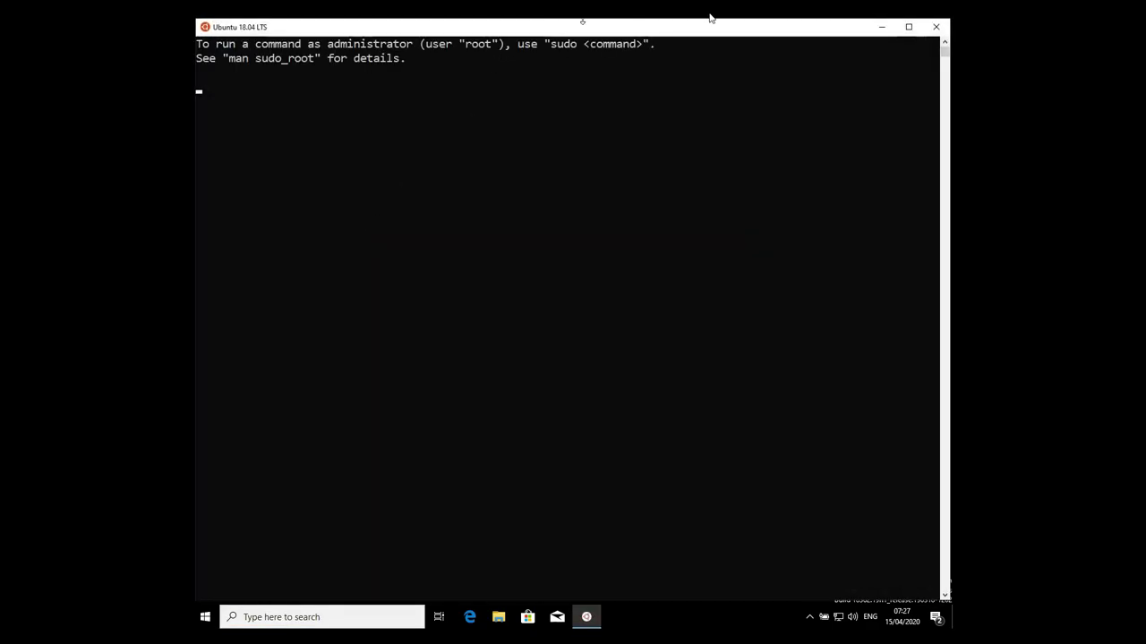
pyautogui.click(908, 27)
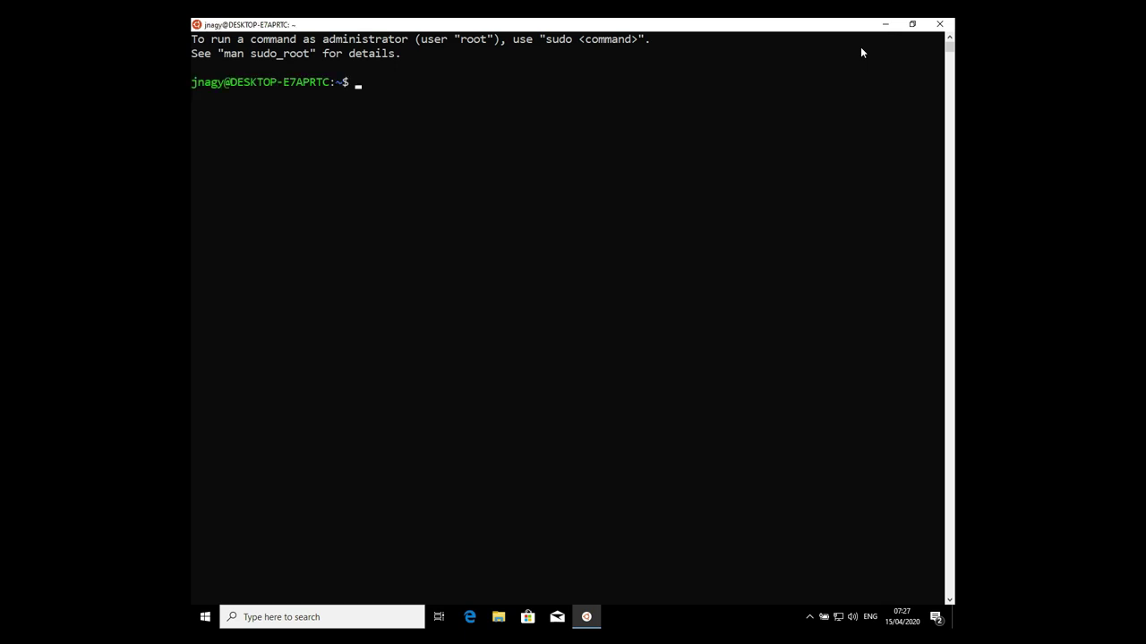
# List the home folder and run blockMesh there, which fails without system/controlDict
pyautogui.write('ls')
pyautogui.press('Return')
pyautogui.write('block')
pyautogui.press('BackSpace')
pyautogui.press('BackSpace')
pyautogui.press('BackSpace')
pyautogui.press('BackSpace')
pyautogui.press('BackSpace')
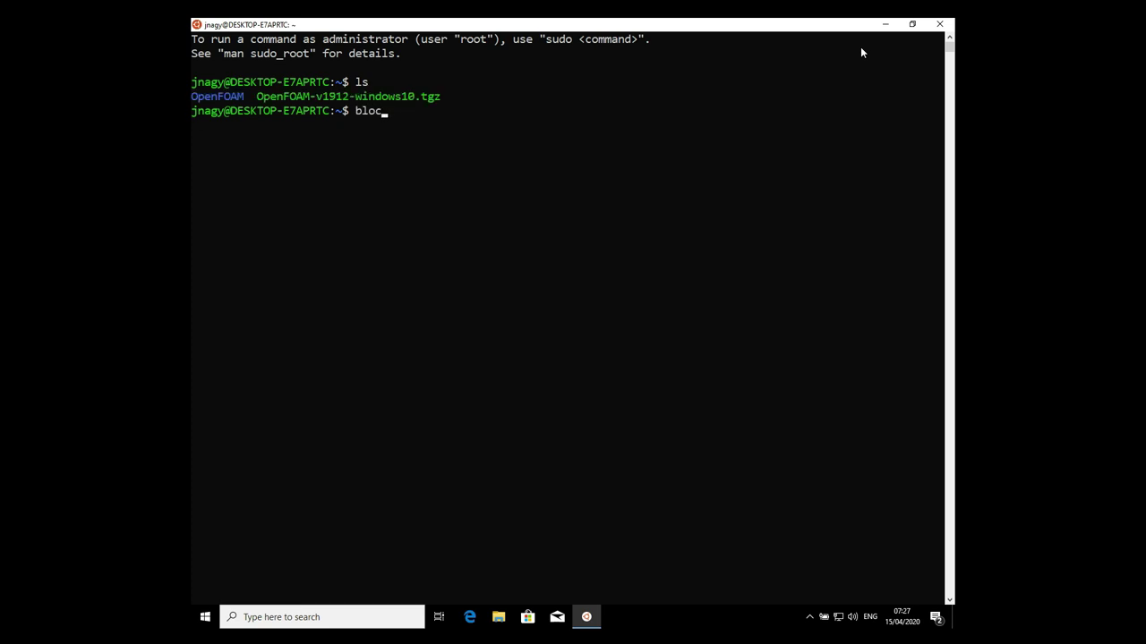
pyautogui.write('blockMesh')
pyautogui.press('Return')
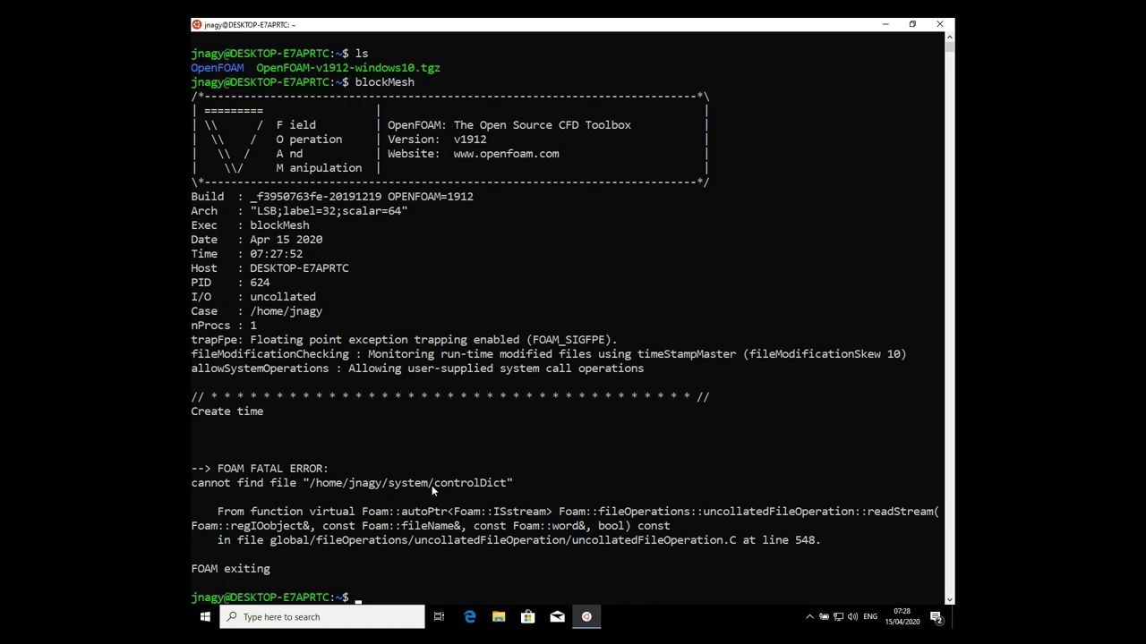
# Change into OpenFOAM-v1912/tutorials/incompressible/simpleFoam/pitzDaily
pyautogui.write('cd O')
pyautogui.write('p')
pyautogui.press('Tab')
pyautogui.write('O')
pyautogui.press('Tab')
pyautogui.write('tu')
pyautogui.press('Tab')
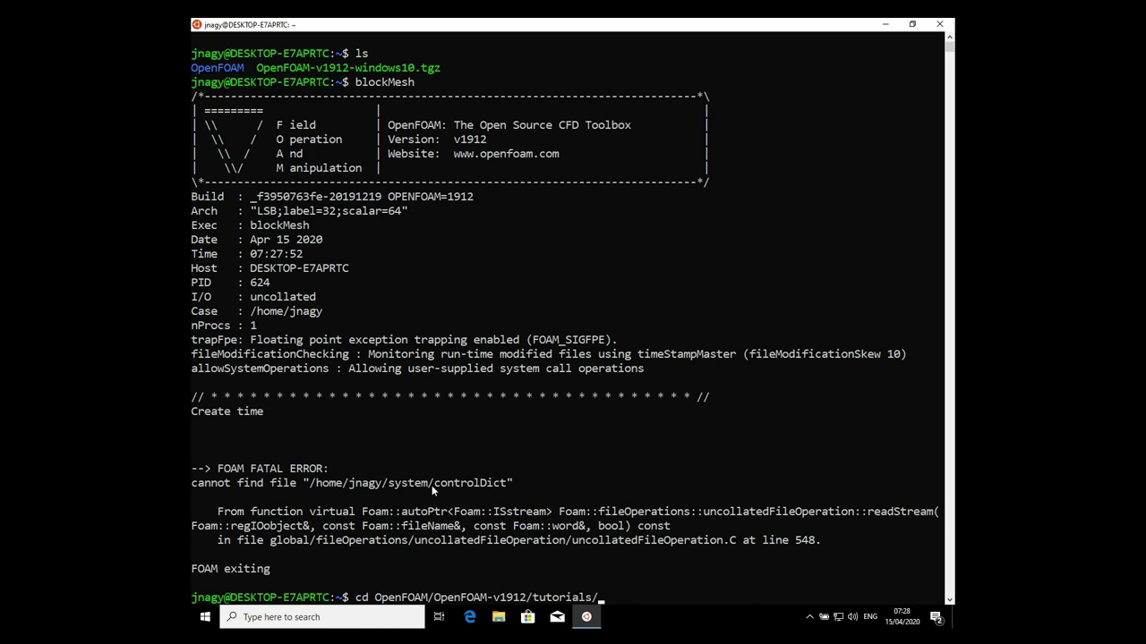
pyautogui.write('in')
pyautogui.press('Tab')
pyautogui.write('sim')
pyautogui.press('Tab')
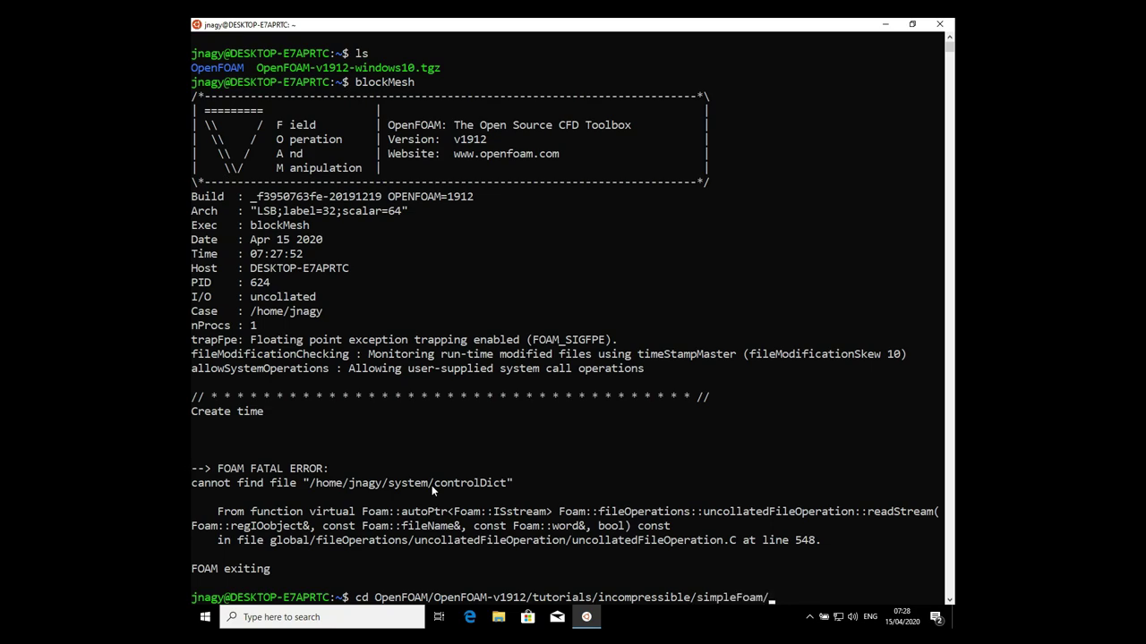
pyautogui.press('Tab')
pyautogui.press('Tab')
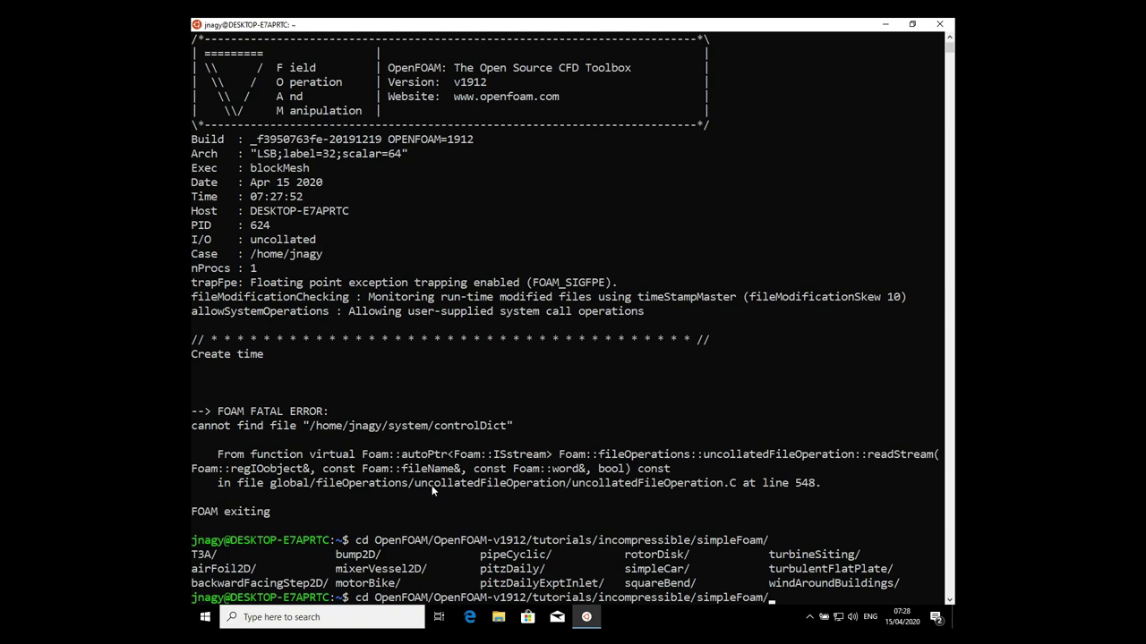
pyautogui.write('pitz')
pyautogui.press('Tab')
pyautogui.press('Return')
# List the pitzDaily case's 0, constant and system folders, then enter blockMesh
pyautogui.write('ls')
pyautogui.press('Return')
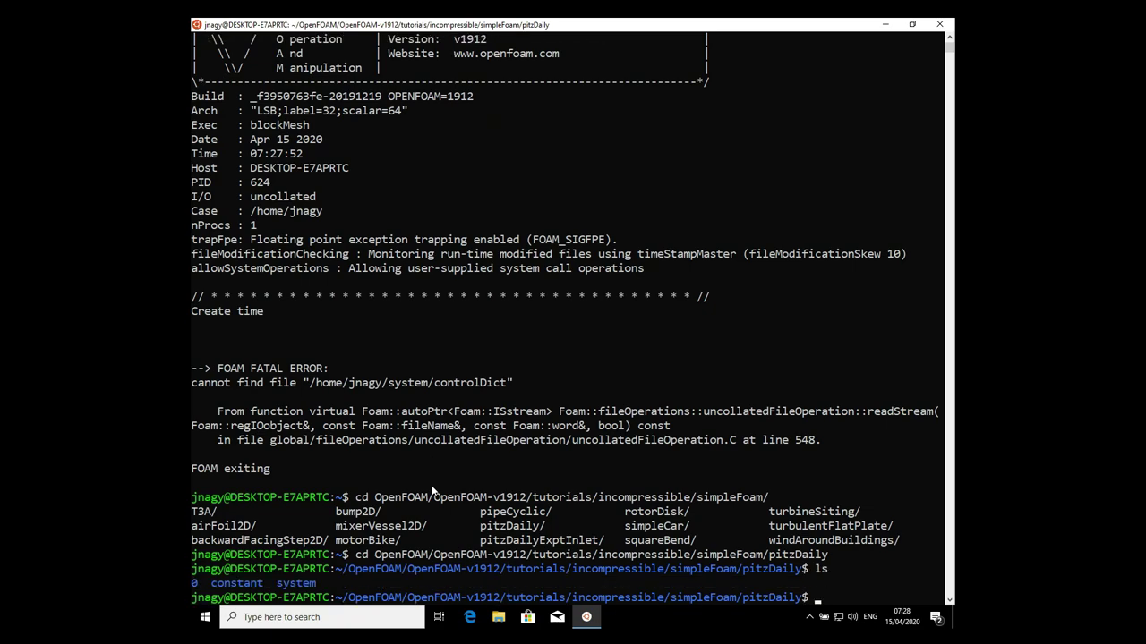
pyautogui.write('blockMesh')
# Generate the pitzDaily mesh with blockMesh and start the simpleFoam solver
pyautogui.press('Return')
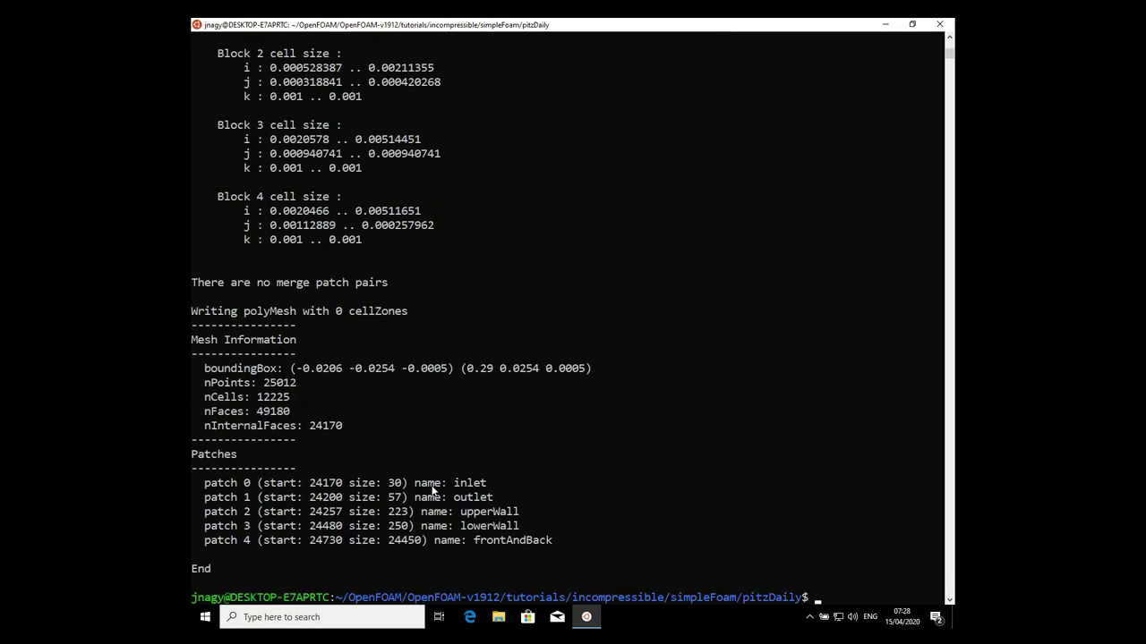
pyautogui.write('sime')
pyautogui.press('BackSpace')
pyautogui.write('pleFoam')
pyautogui.press('Return')
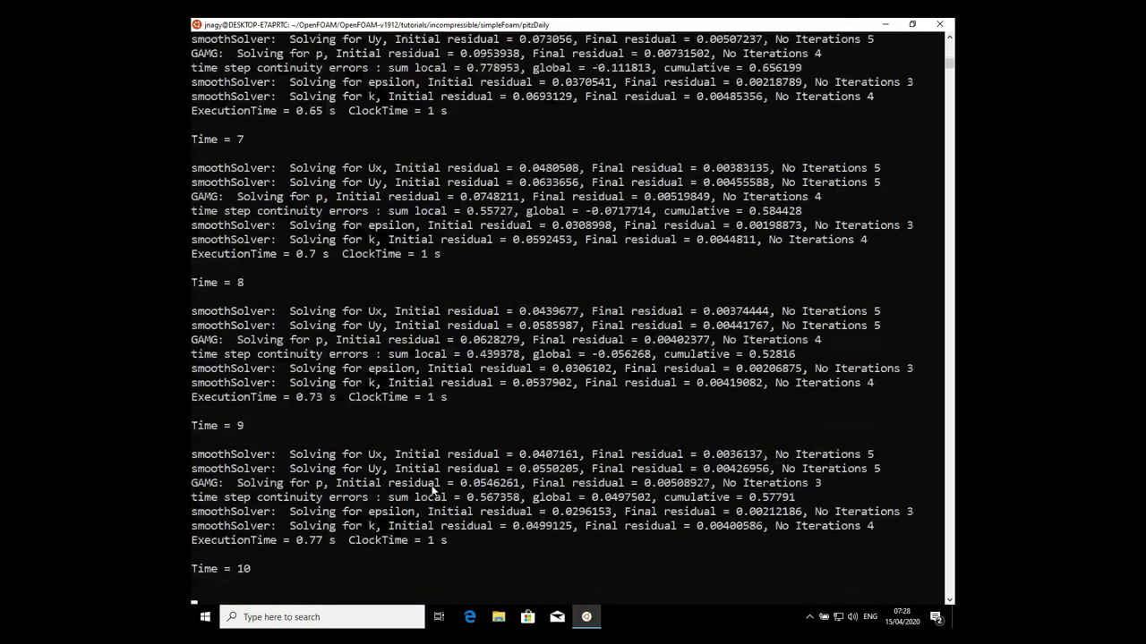
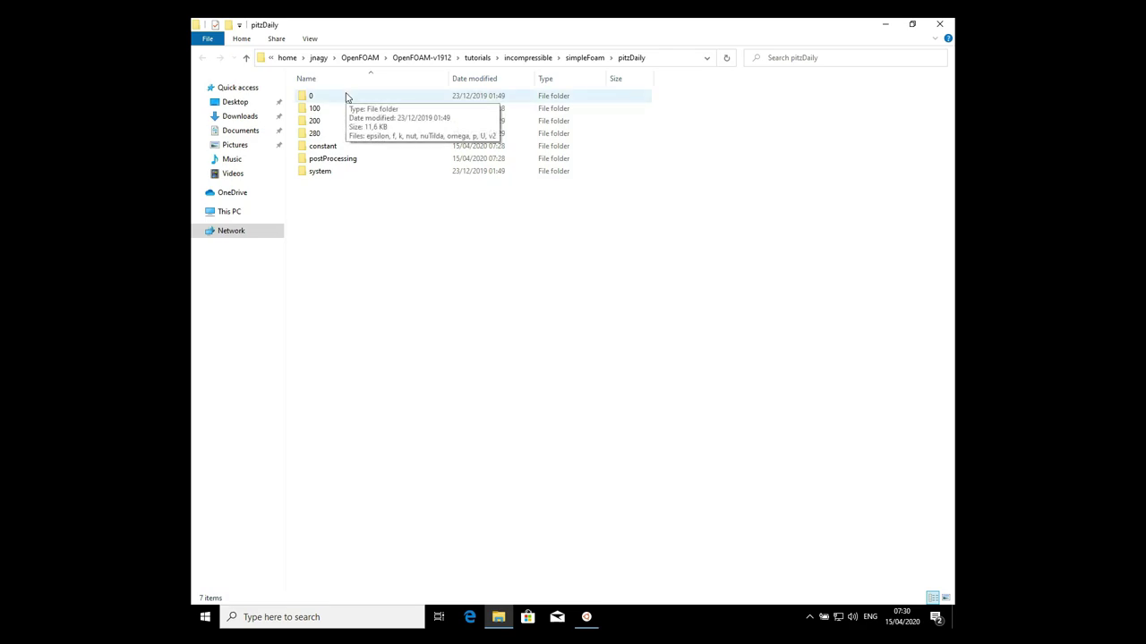
# Browse the pitzDaily case's 0 field folder in File Explorer, then return to the Ubuntu terminal
pyautogui.doubleClick(347, 96)
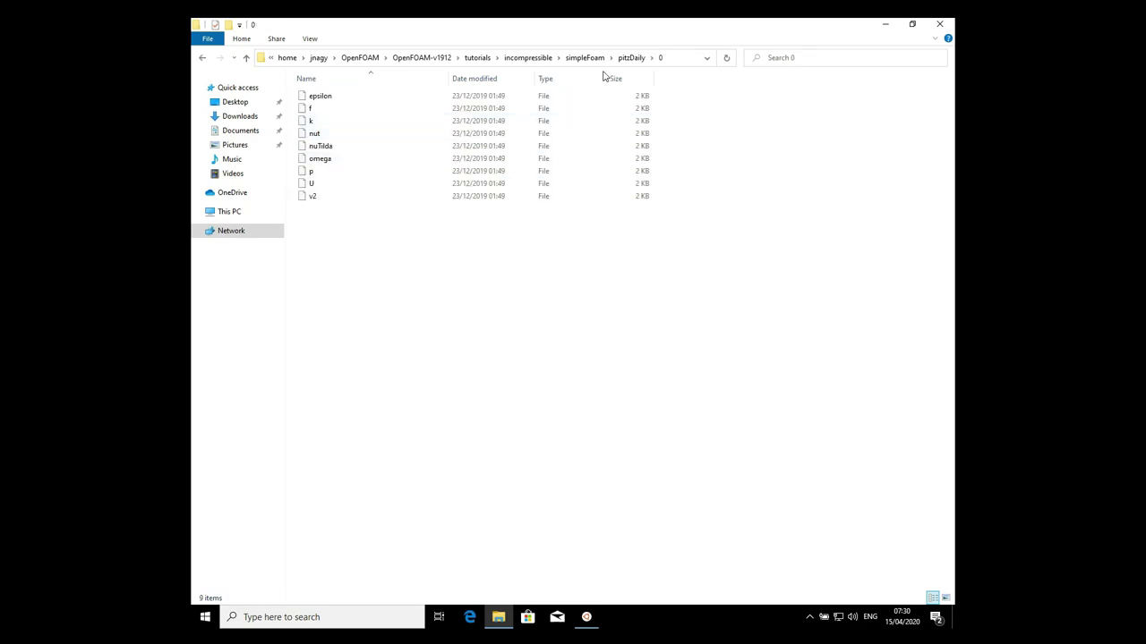
pyautogui.click(632, 57)
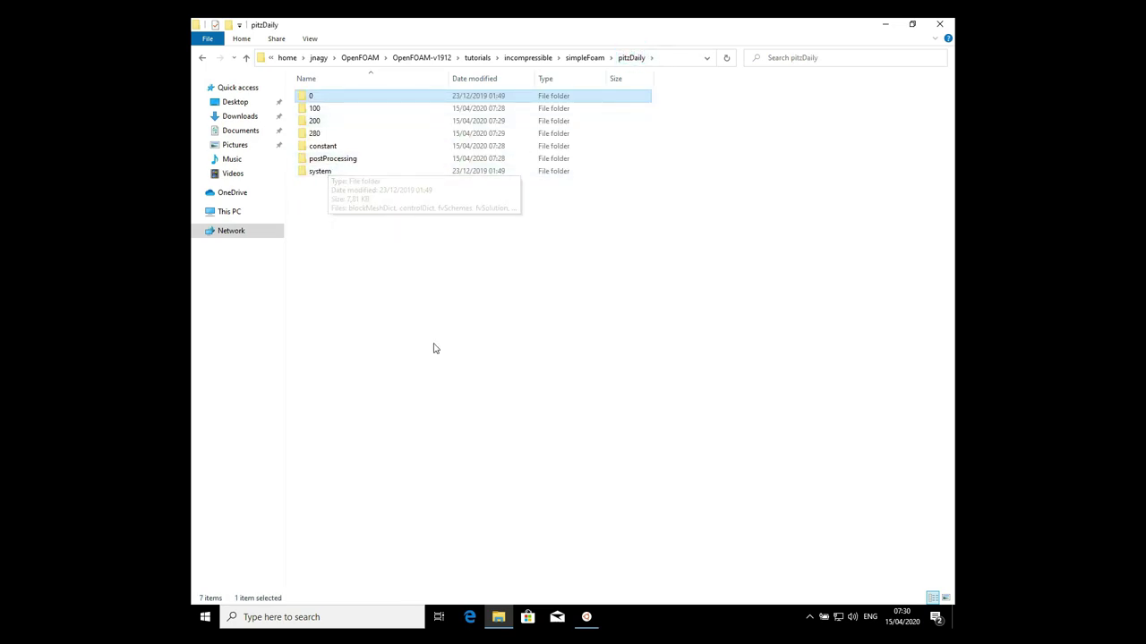
pyautogui.click(586, 617)
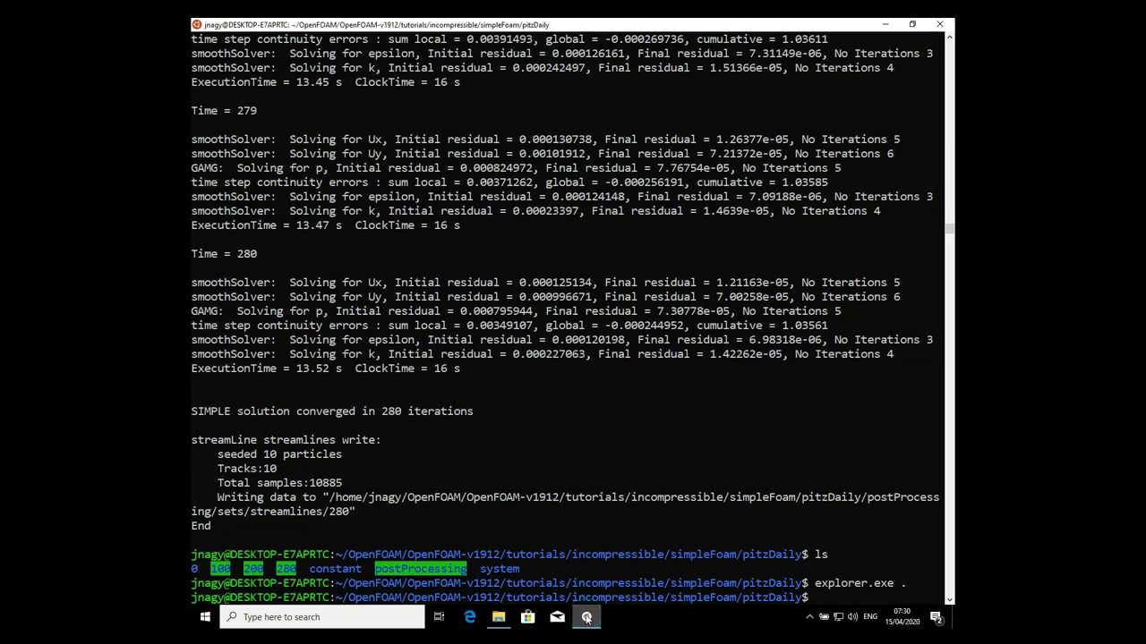
# Create an empty open.foam file with 'touch open.foam' and bring File Explorer forward
pyautogui.write('touch open.f')
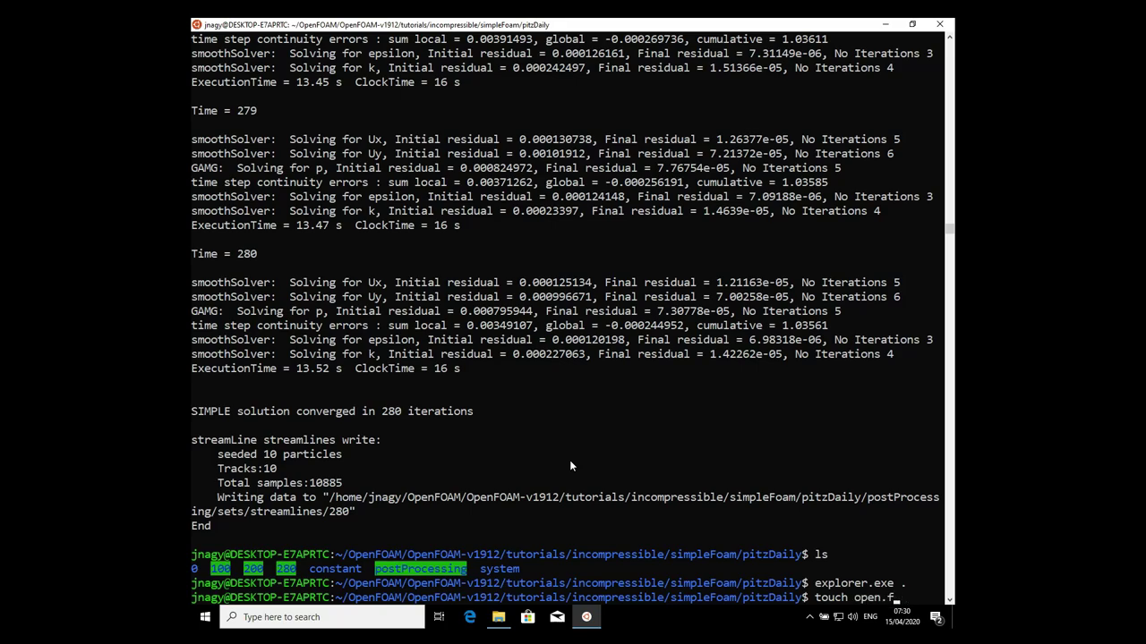
pyautogui.write('oam')
pyautogui.press('Return')
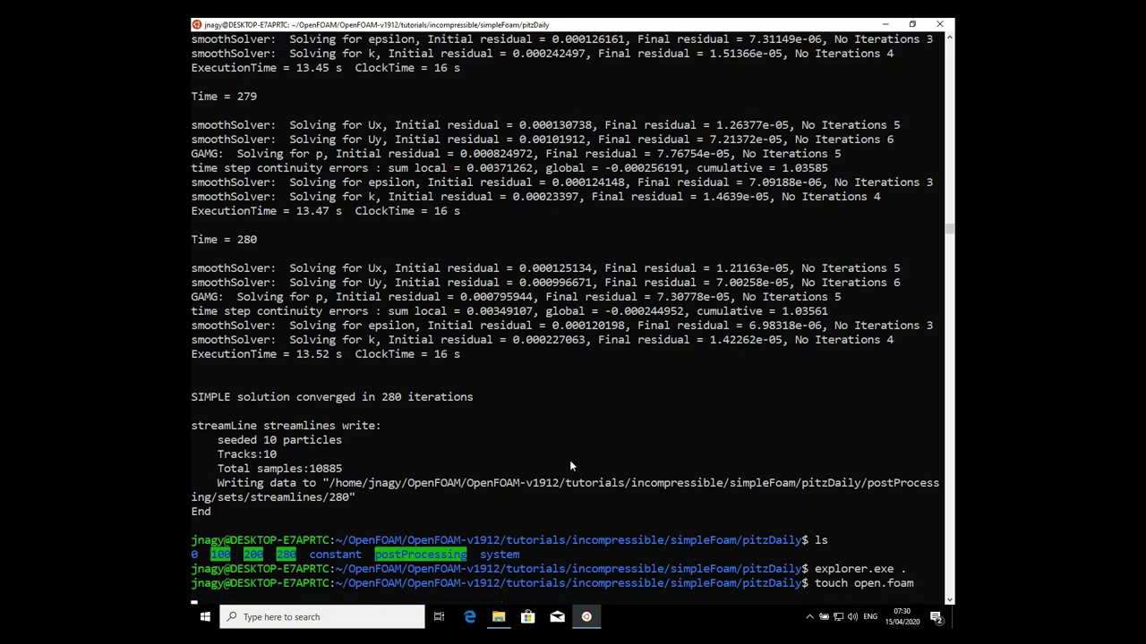
pyautogui.click(498, 616)
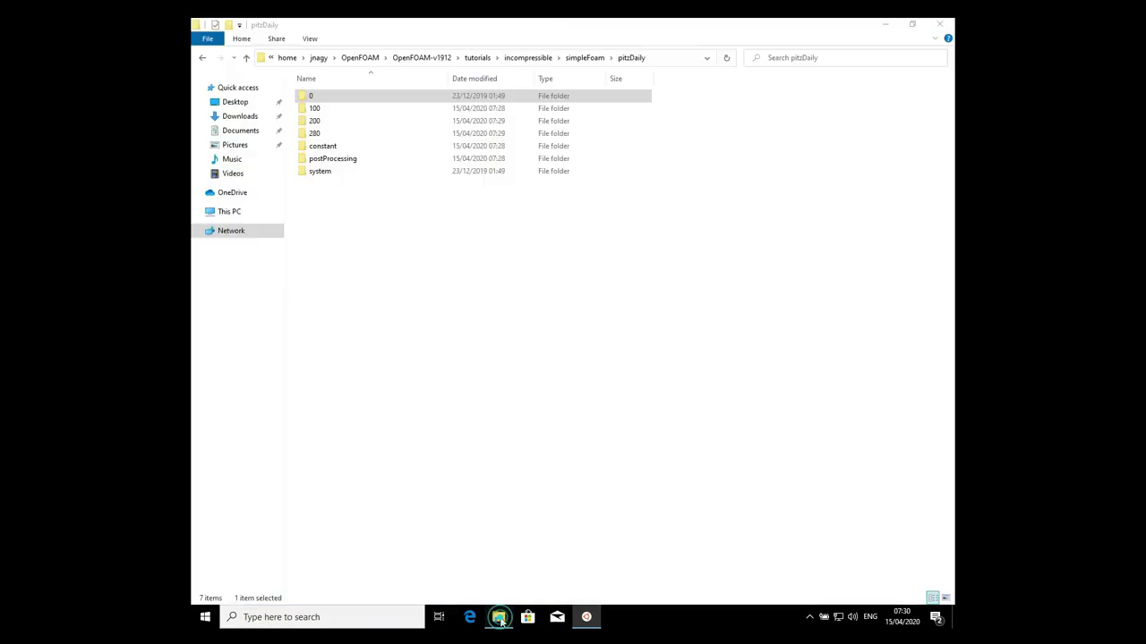
# Reopen pitzDaily from the simpleFoam folder to see open.foam listed, then return to the terminal
pyautogui.click(587, 58)
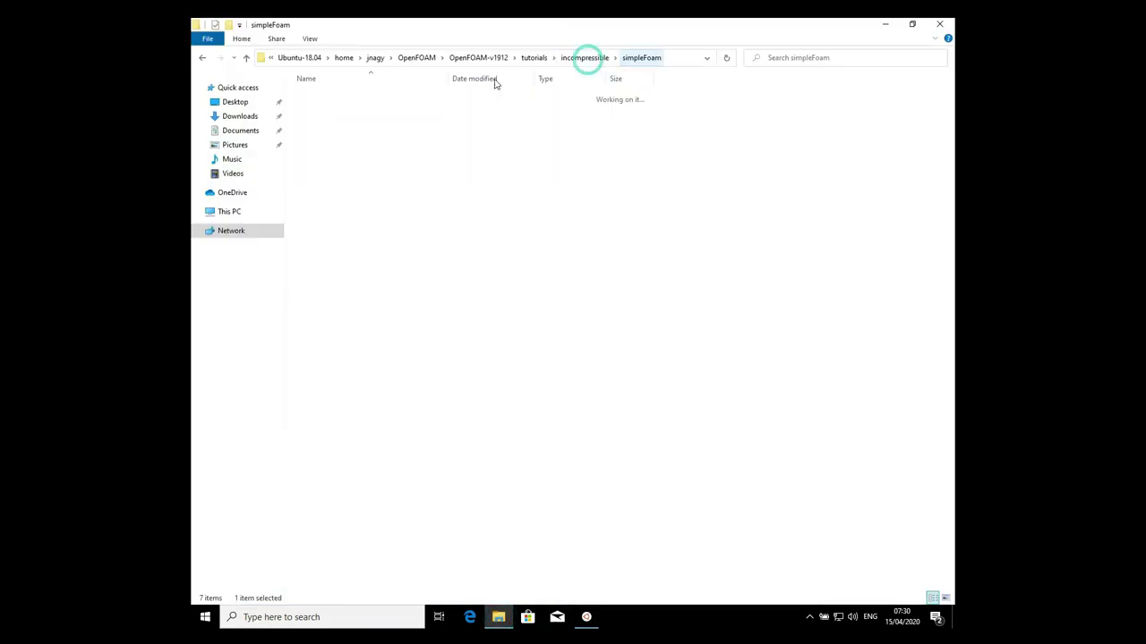
pyautogui.click(327, 173)
pyautogui.doubleClick(328, 173)
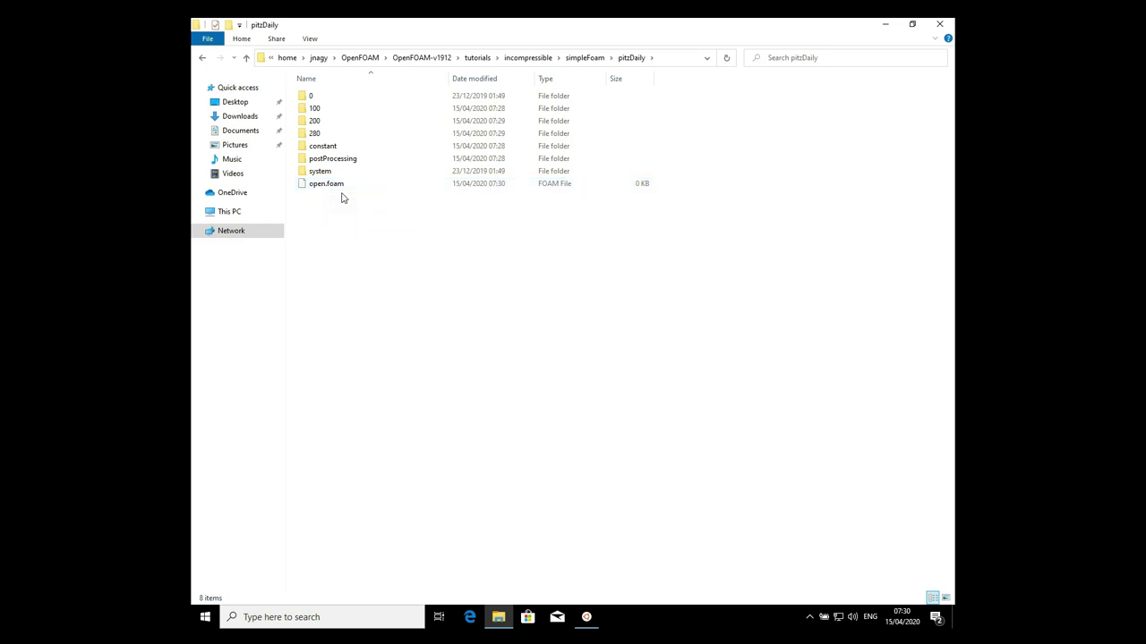
pyautogui.click(586, 617)
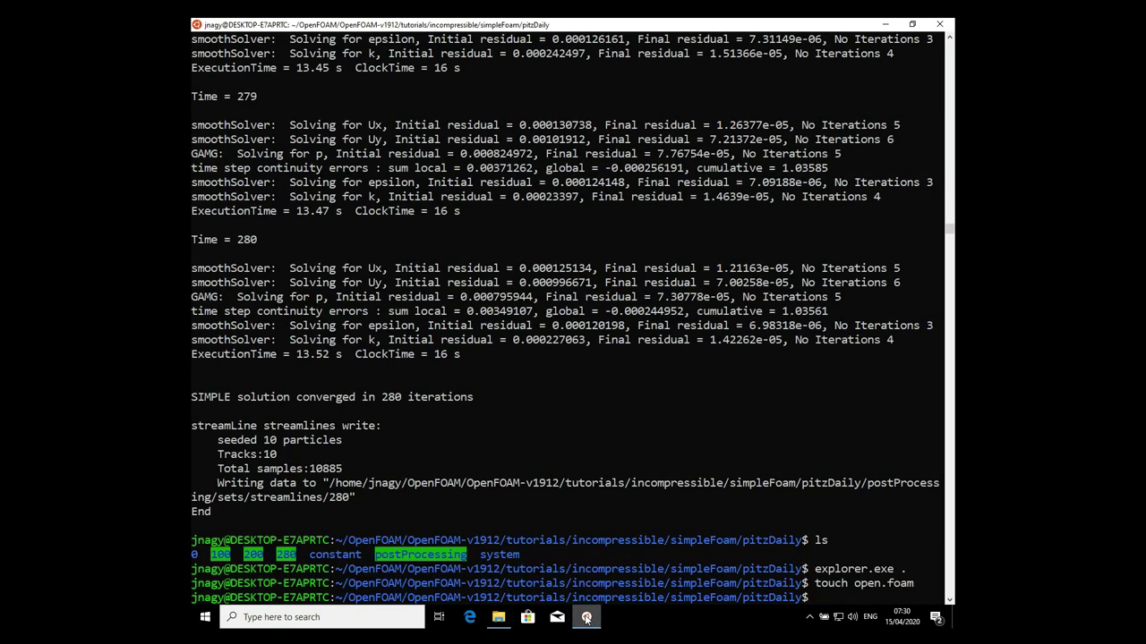
# Change into the Windows Documents folder under /mnt/c/Users and list its contents with ls
pyautogui.write('cd /mnt/c/Users/')
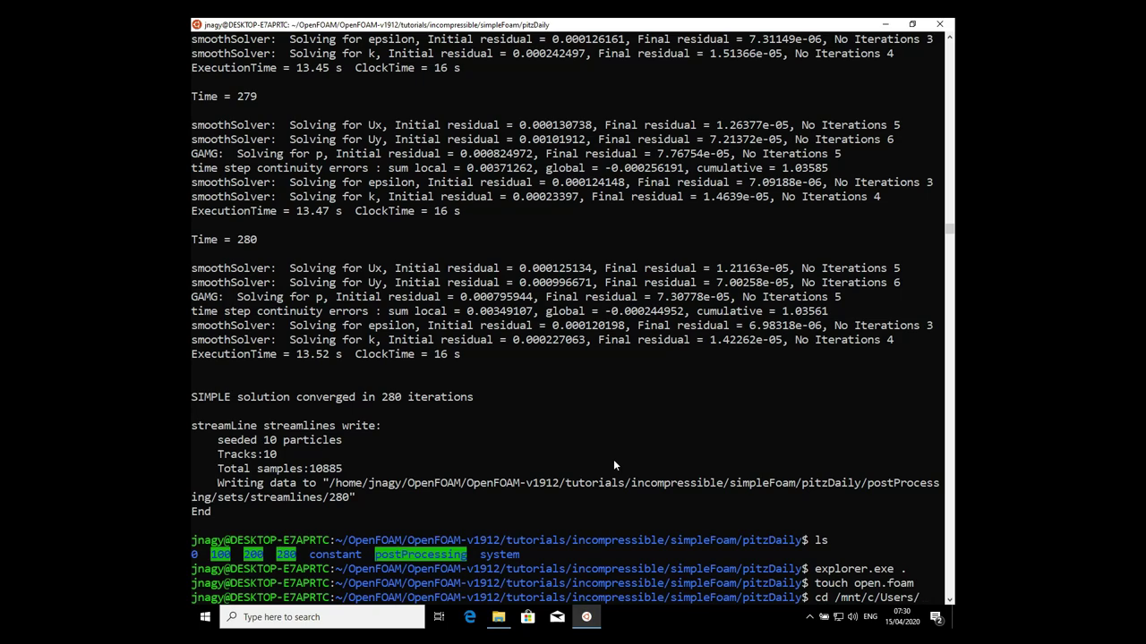
pyautogui.write('jnagy/Doc')
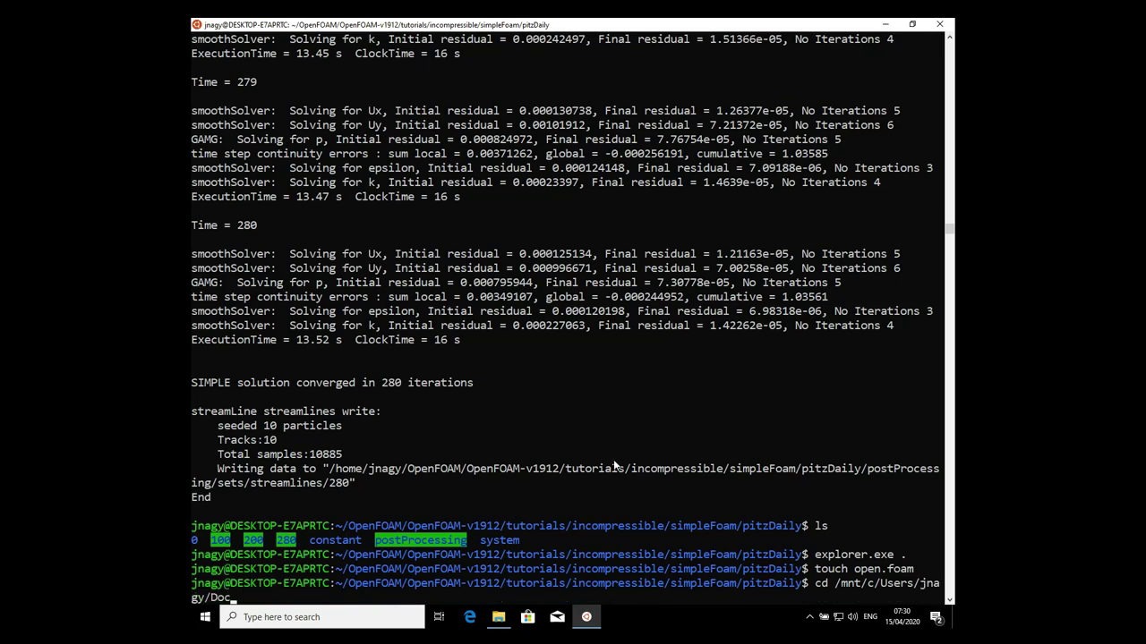
pyautogui.press('Tab')
pyautogui.press('Return')
pyautogui.write('ls')
pyautogui.press('Return')
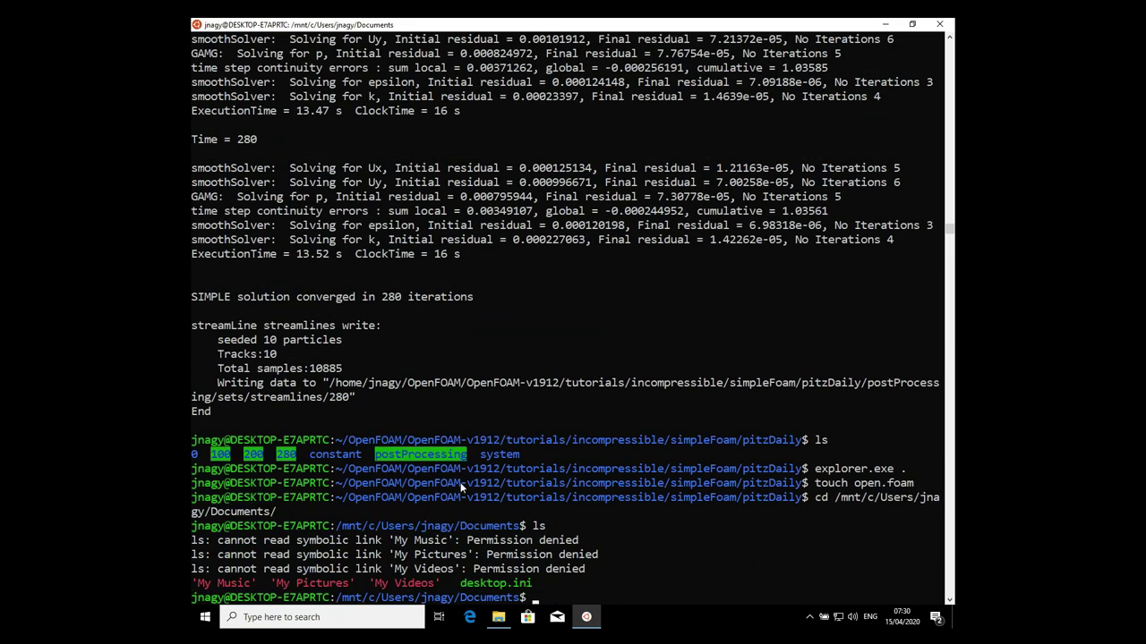
pyautogui.click(498, 632)
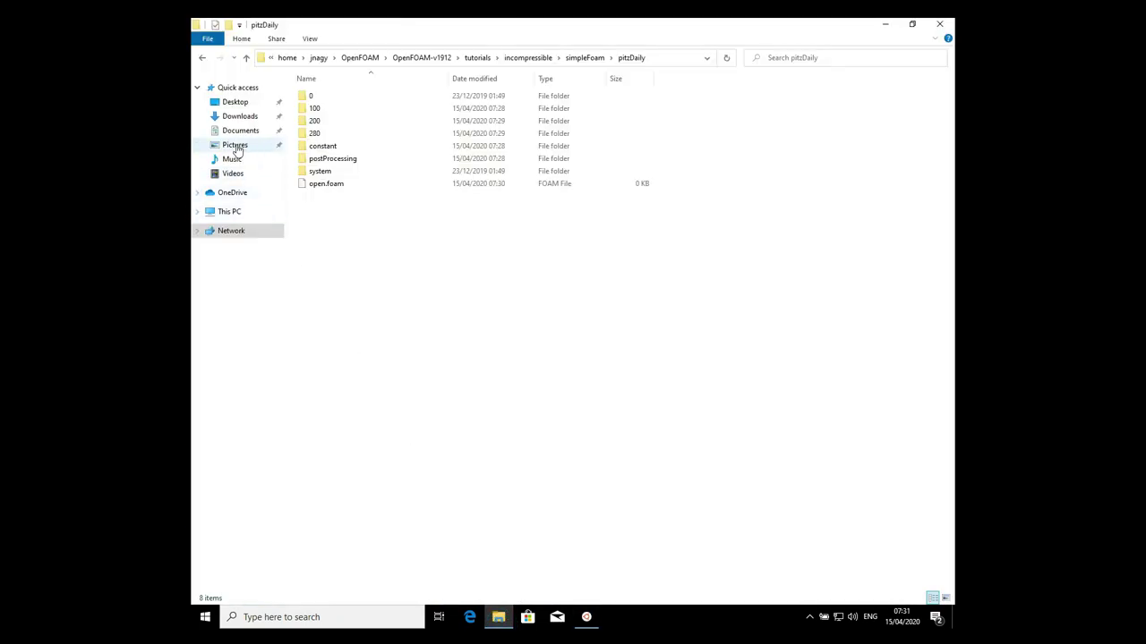
# Open the Documents folder in File Explorer and check it is empty
pyautogui.click(229, 130)
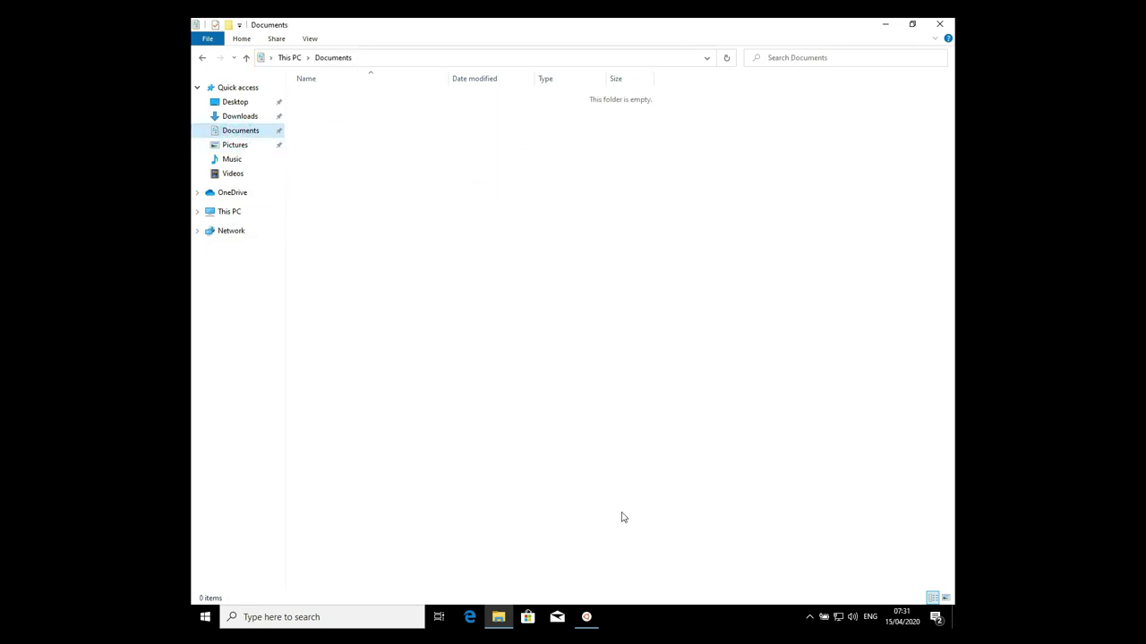
pyautogui.click(587, 617)
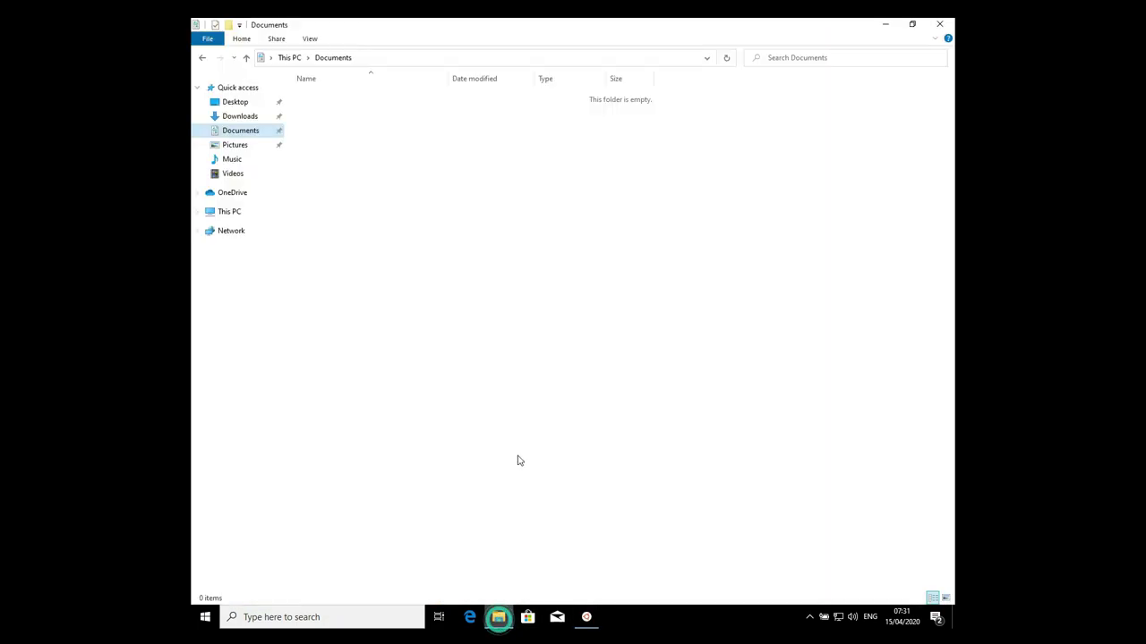
pyautogui.click(499, 617)
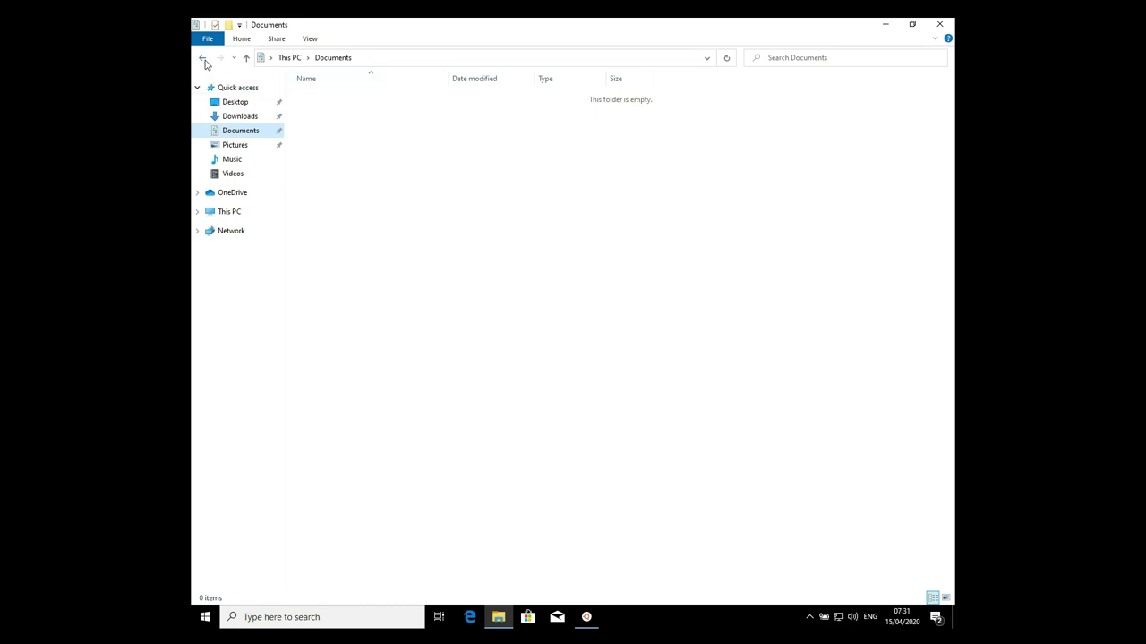
# Navigate back to the pitzDaily case folder and launch Microsoft Edge
pyautogui.click(204, 59)
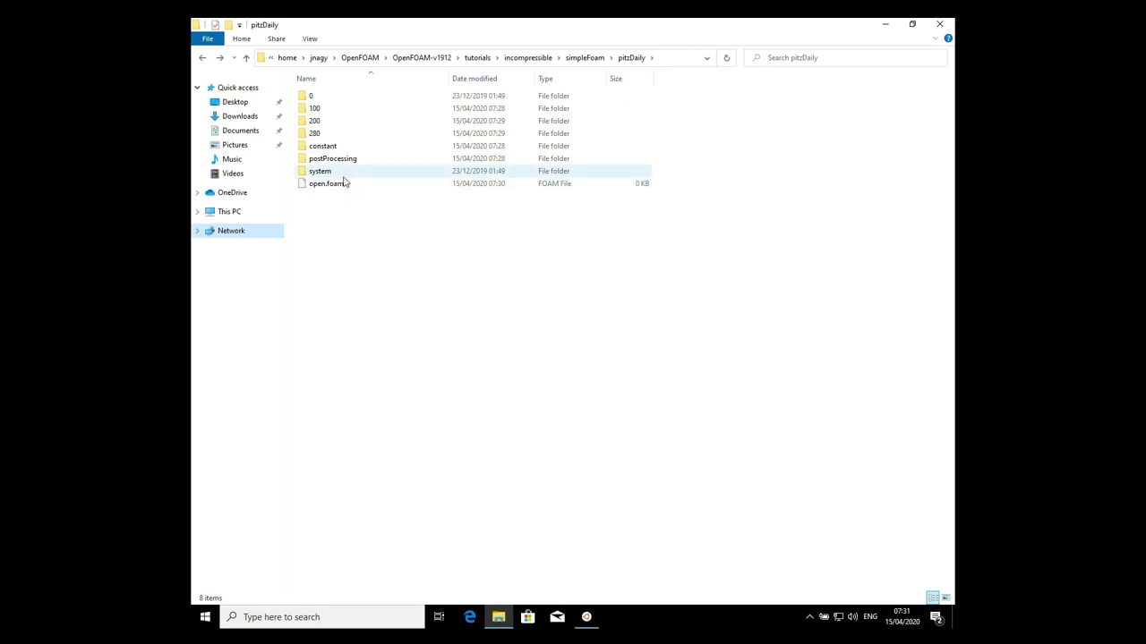
pyautogui.click(584, 58)
pyautogui.click(385, 174)
pyautogui.doubleClick(333, 173)
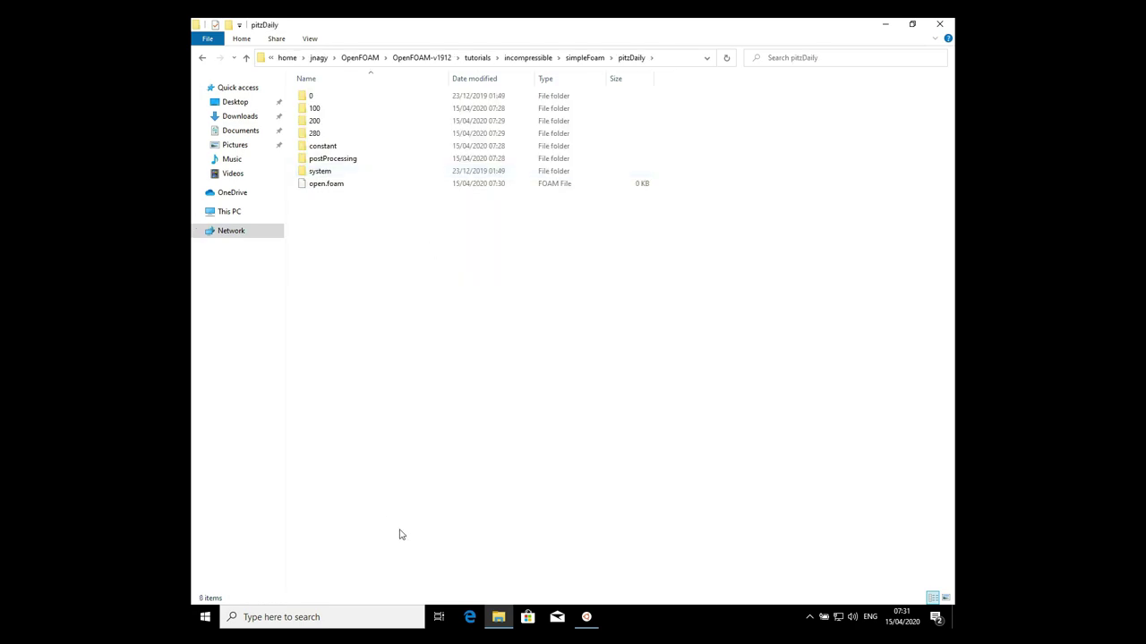
pyautogui.click(469, 616)
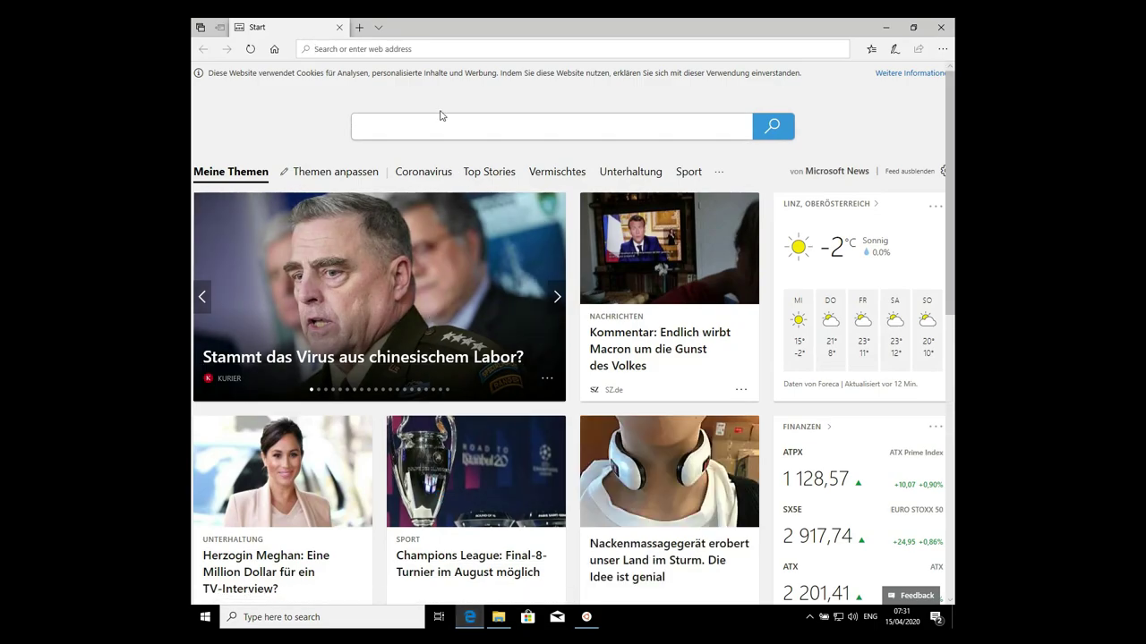
# Go to Google and search for 'notepad++'
pyautogui.write('google.com/')
pyautogui.press('Return')
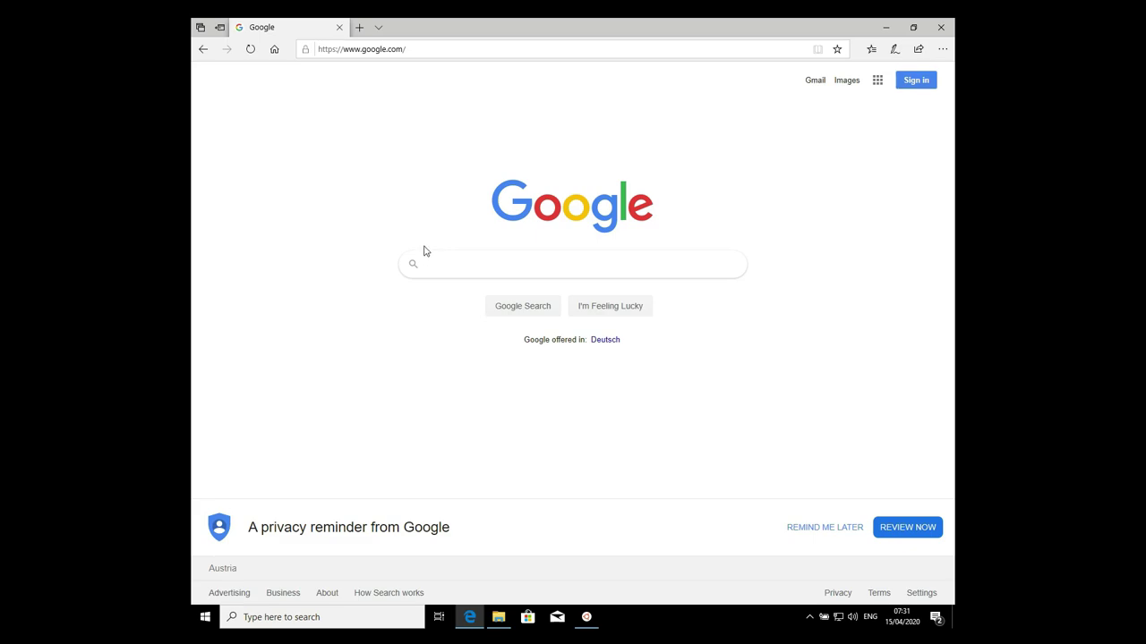
pyautogui.write('notepad++')
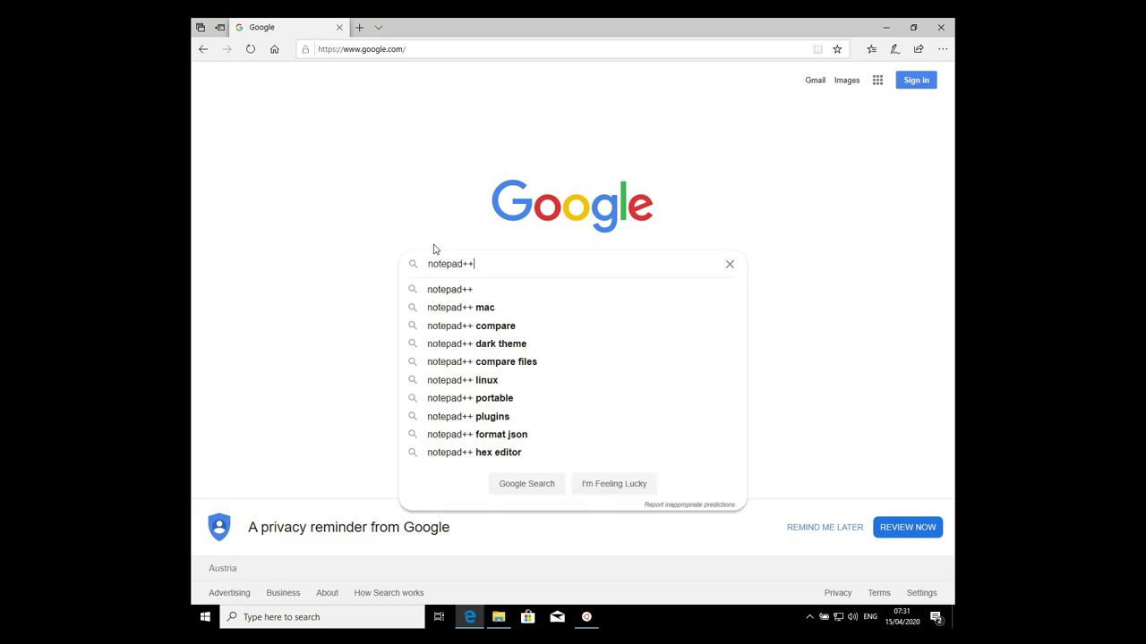
pyautogui.press('Return')
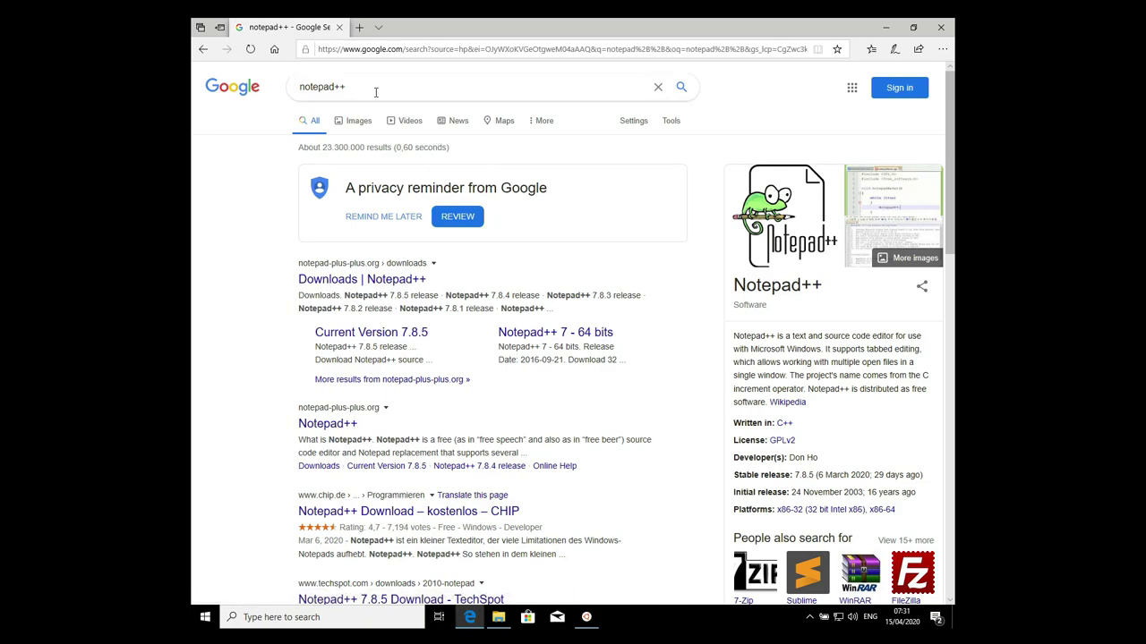
# Load the paraview.org website in place of the search results
pyautogui.click(367, 50)
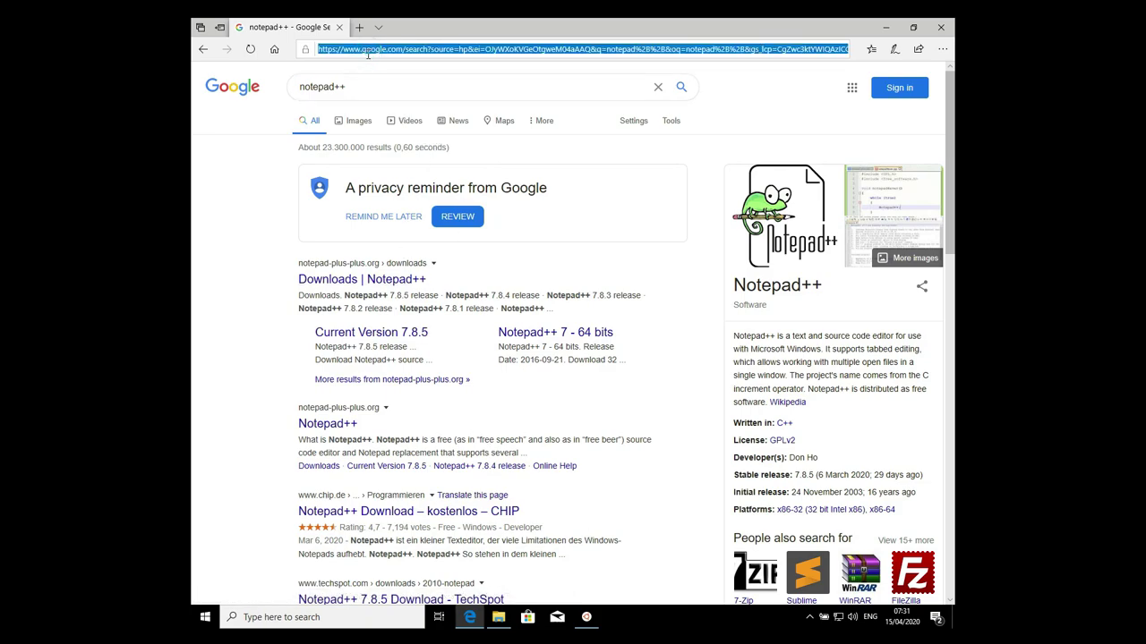
pyautogui.write('paraview.org')
pyautogui.press('Return')
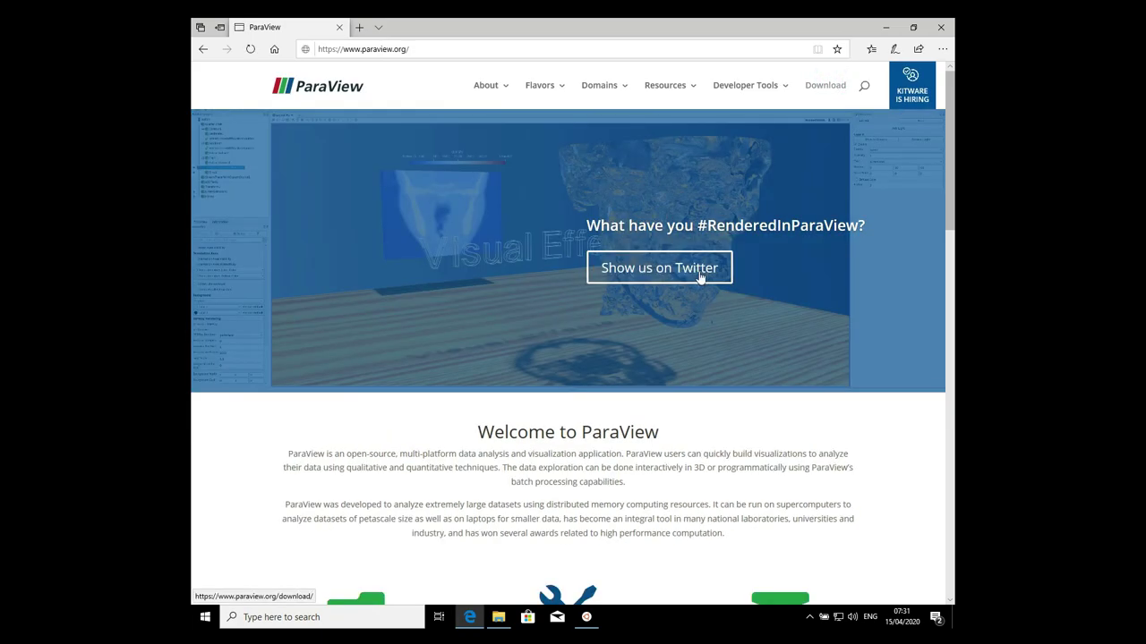
# Open ParaView's Download page to the v5.8.0 Windows packages, then return to the terminal
pyautogui.scroll(-3, 659, 334)
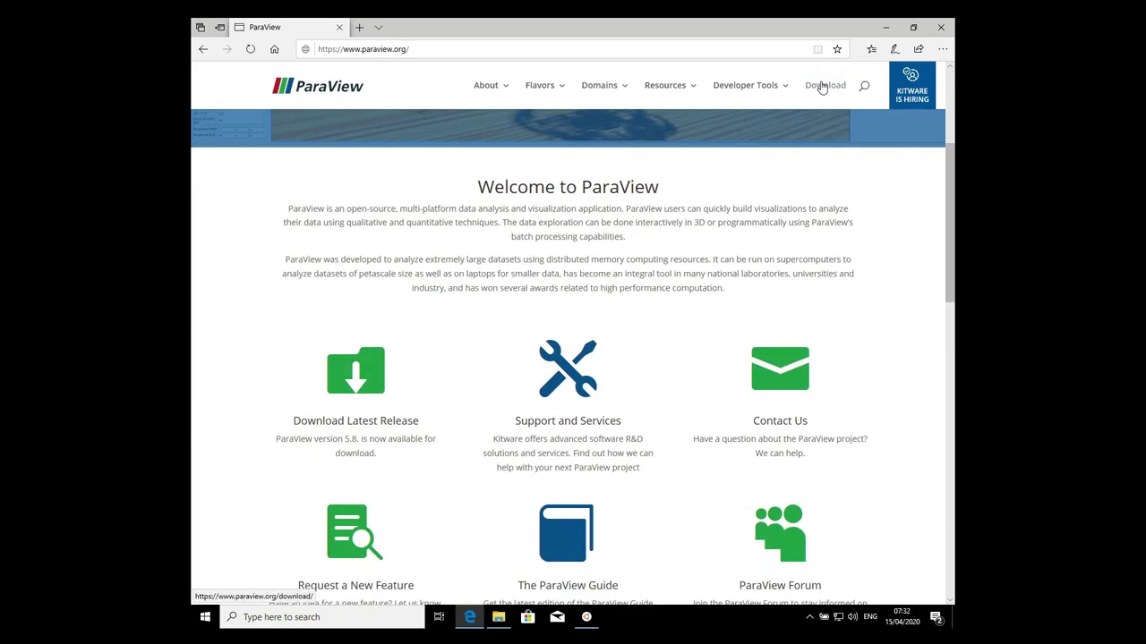
pyautogui.click(823, 85)
pyautogui.scroll(-3, 474, 430)
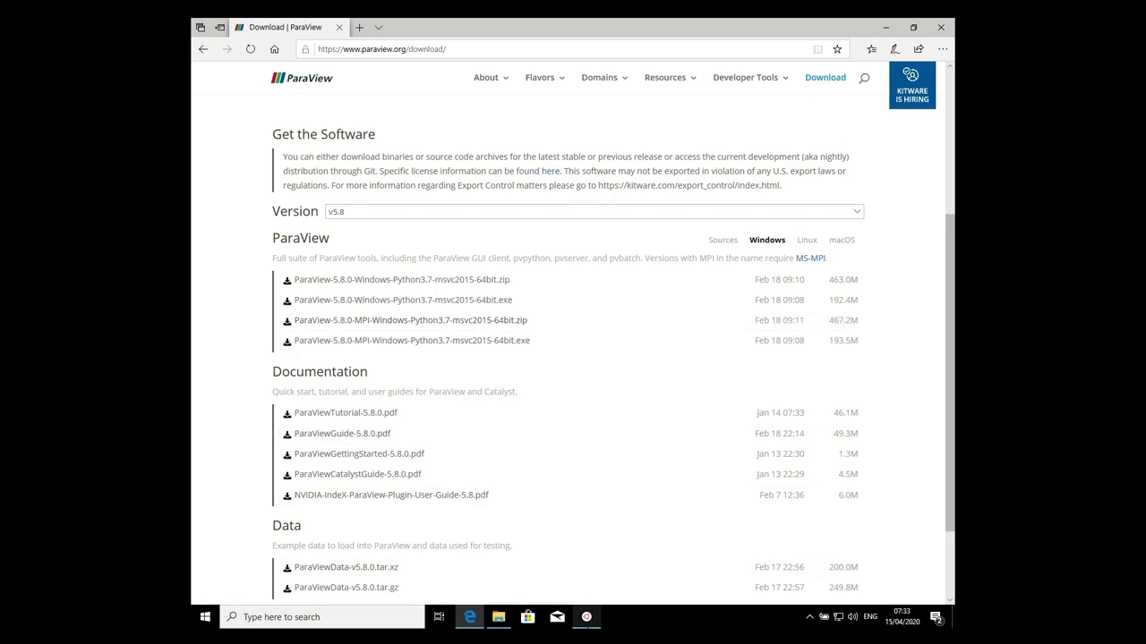
pyautogui.click(587, 616)
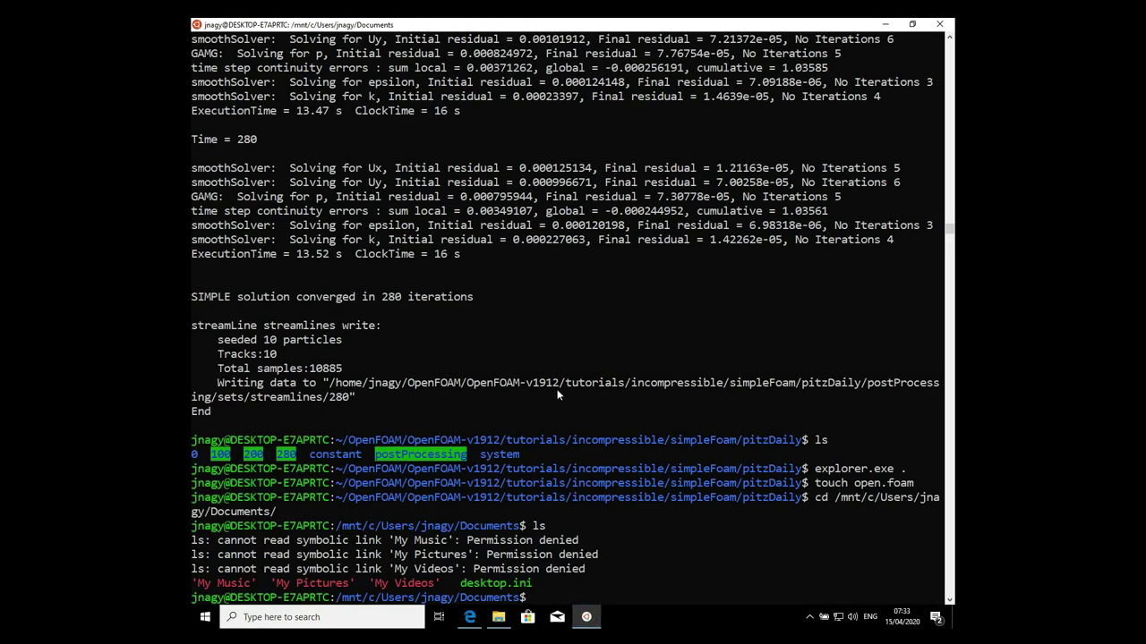
# Recall the 'nano .bashrc' command from shell history at the Documents prompt
pyautogui.press('Up')
pyautogui.press('Up')
pyautogui.press('Up')
pyautogui.press('Up')
pyautogui.press('Up')
pyautogui.press('Up')
pyautogui.press('Down')
pyautogui.press('Down')
pyautogui.press('Down')
pyautogui.press('Down')
pyautogui.press('Down')
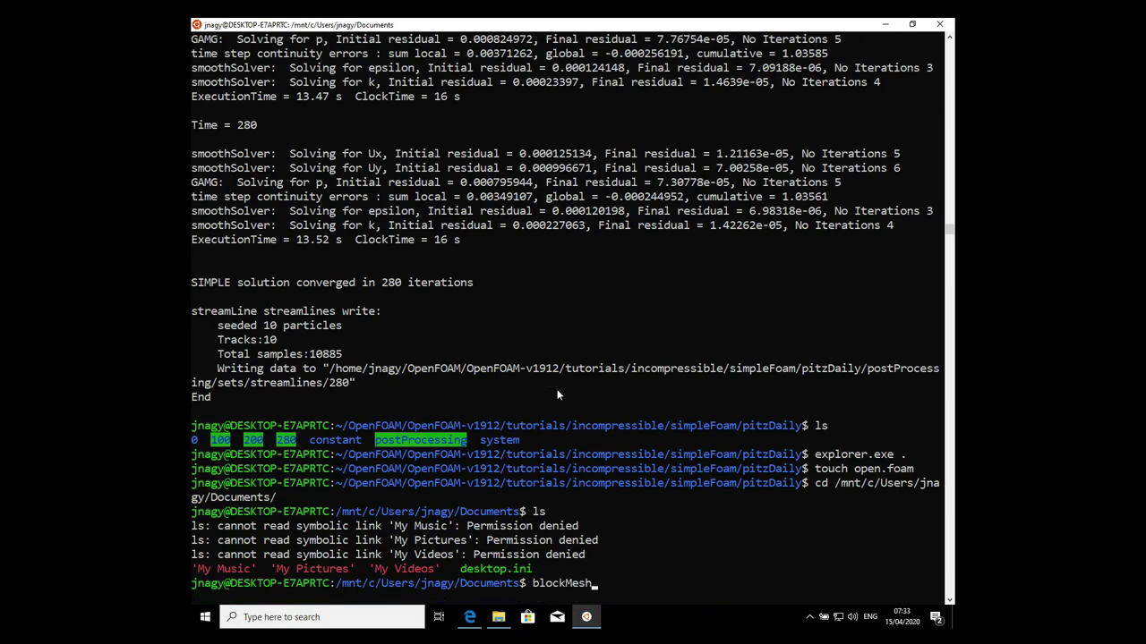
pyautogui.press('Up')
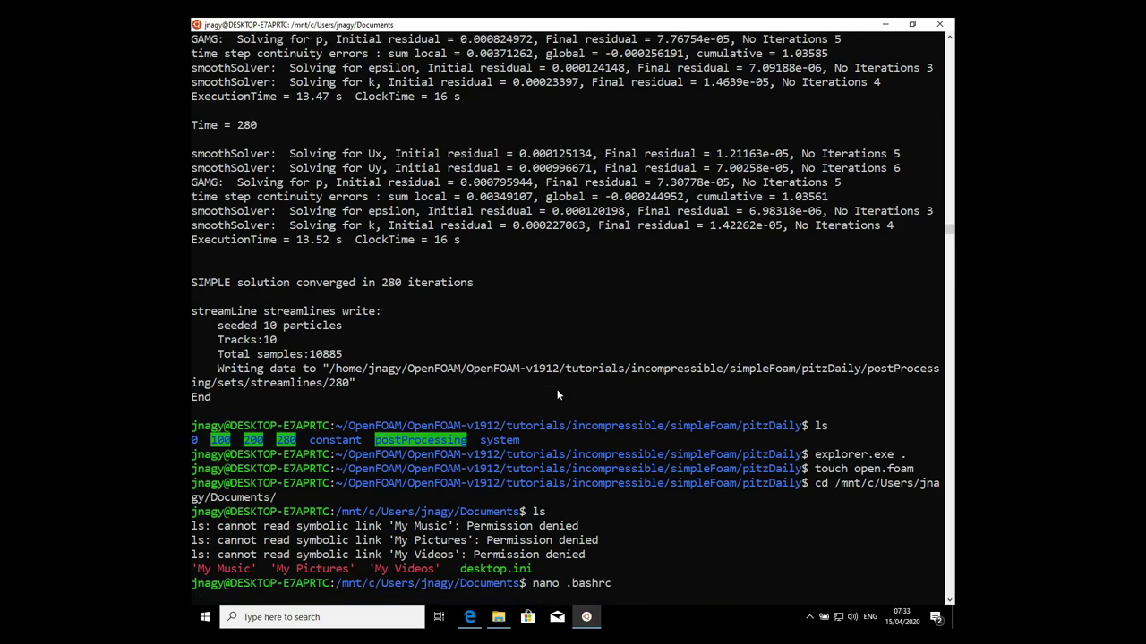